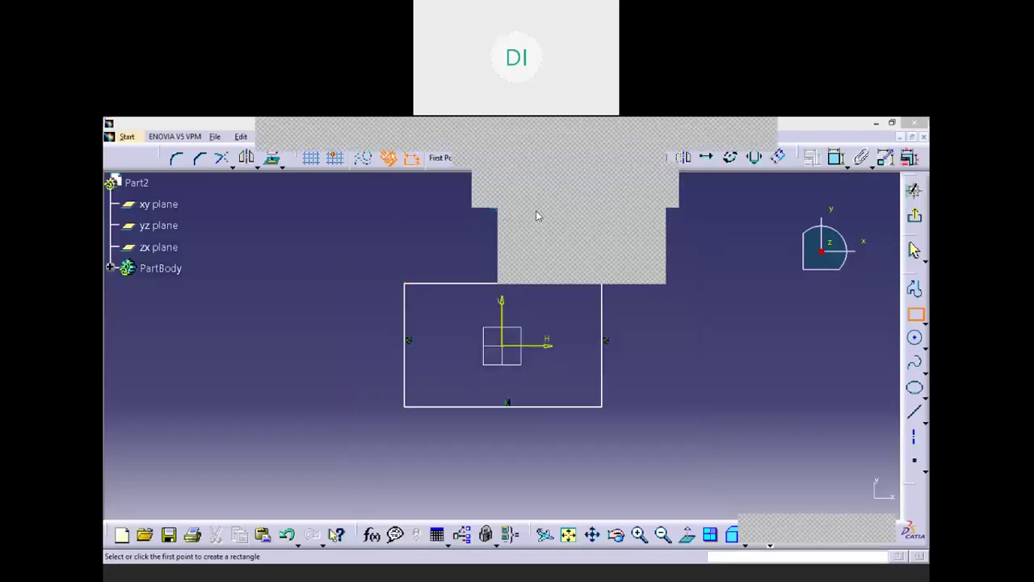
# Cancel the stray Symmetry command and undo the rectangle, leaving only the sketch axes.
pyautogui.click(654, 166)
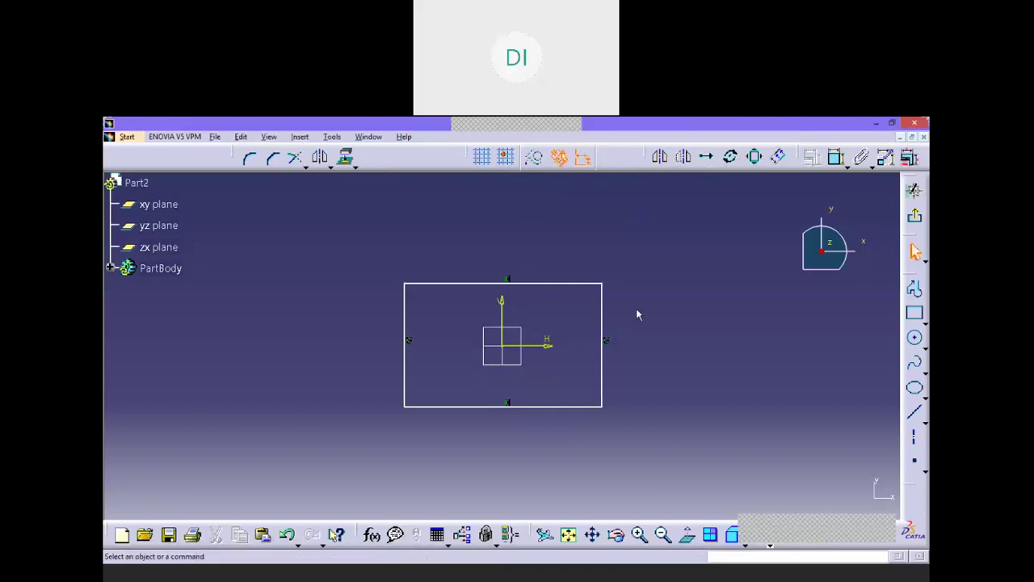
pyautogui.hotkey('ctrl', 'z')
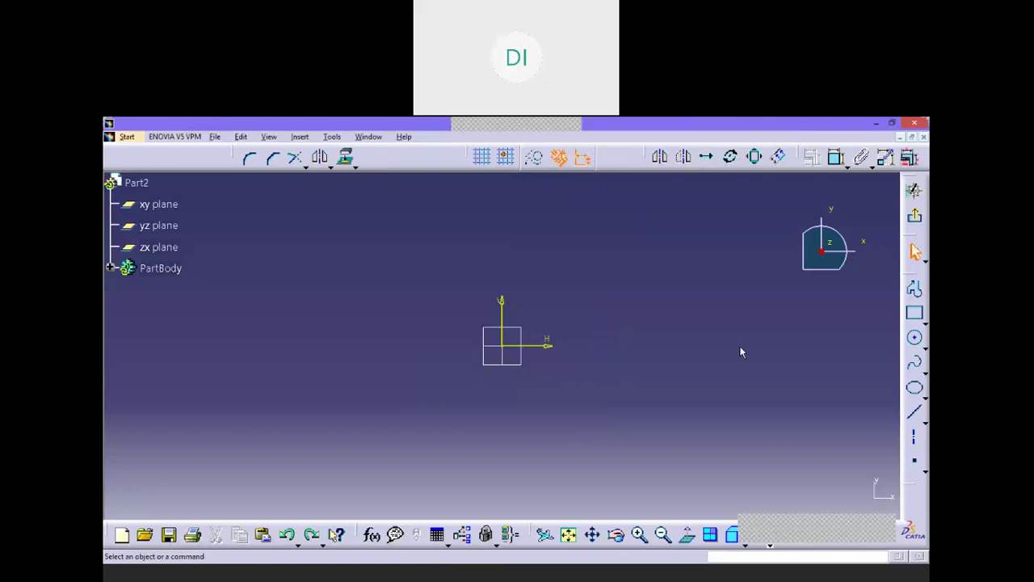
# Draw a rectangle whose opposite corners enclose the sketch origin.
pyautogui.click(915, 314)
pyautogui.click(415, 273)
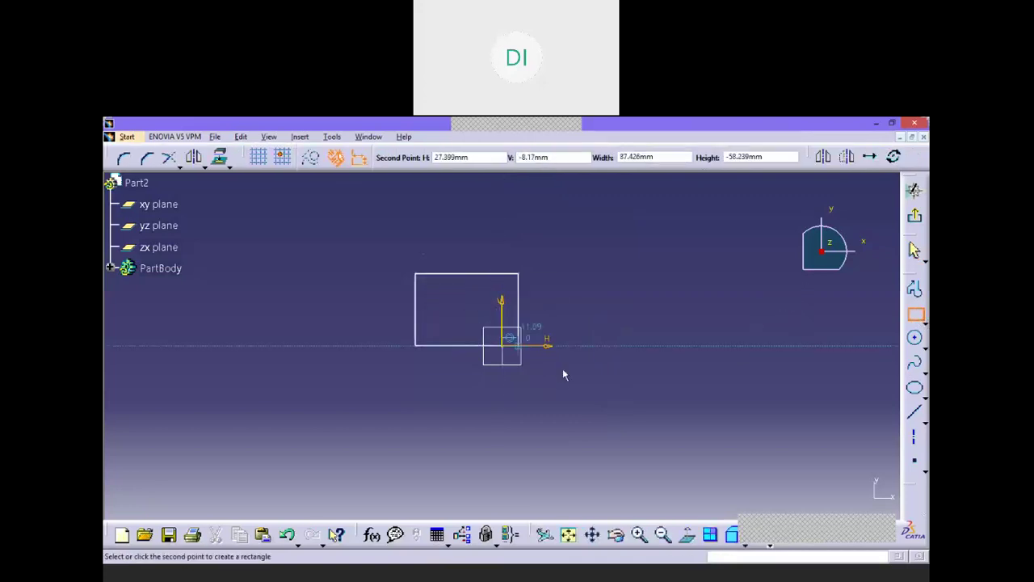
pyautogui.click(607, 402)
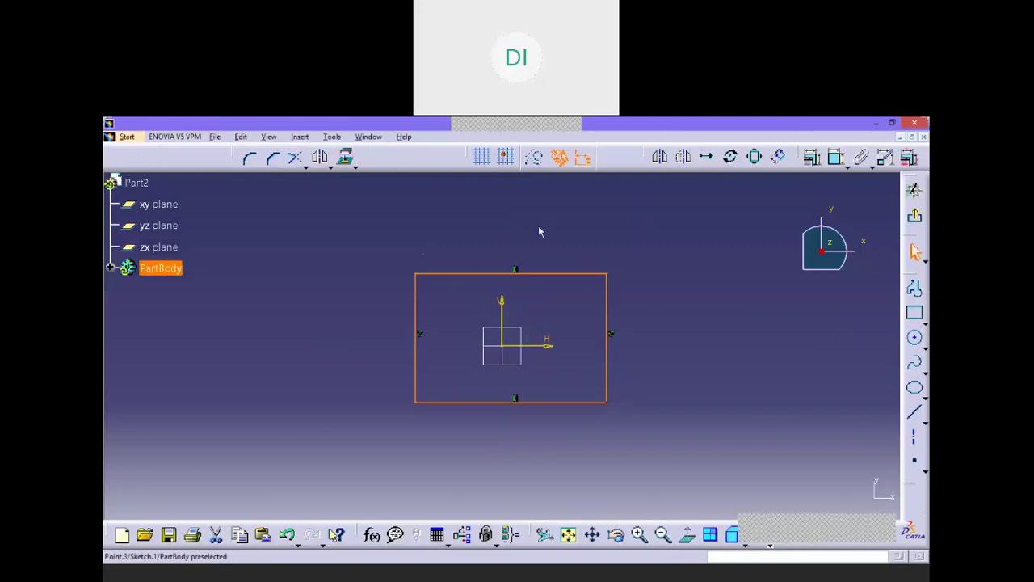
pyautogui.click(513, 246)
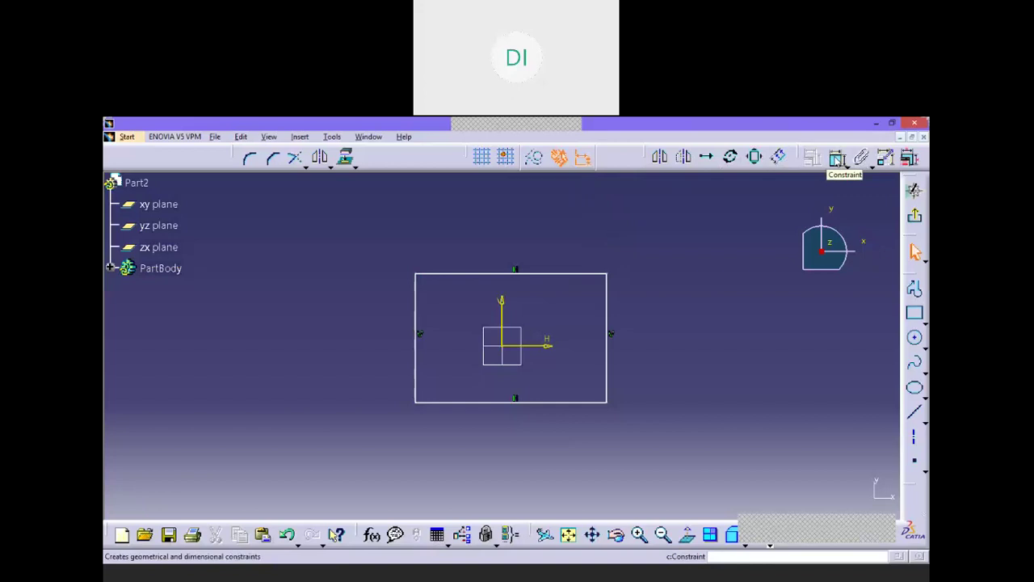
pyautogui.click(838, 159)
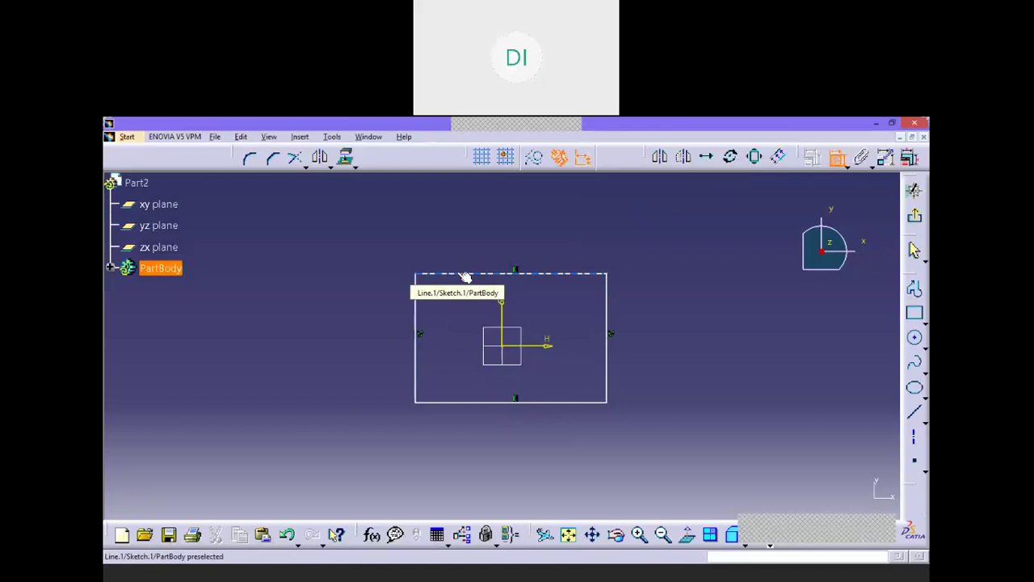
pyautogui.click(465, 277)
pyautogui.click(460, 231)
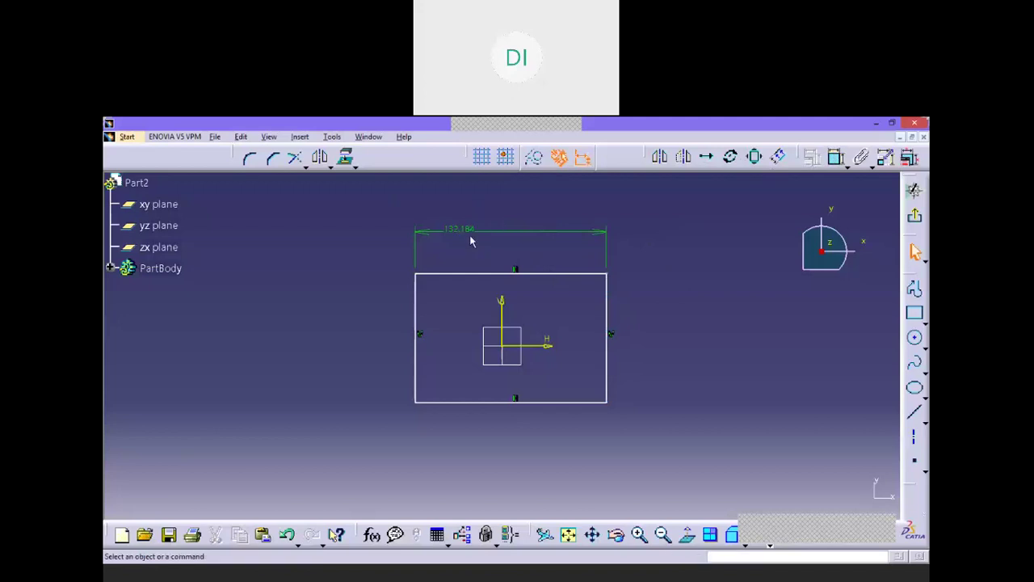
pyautogui.click(837, 157)
pyautogui.click(610, 333)
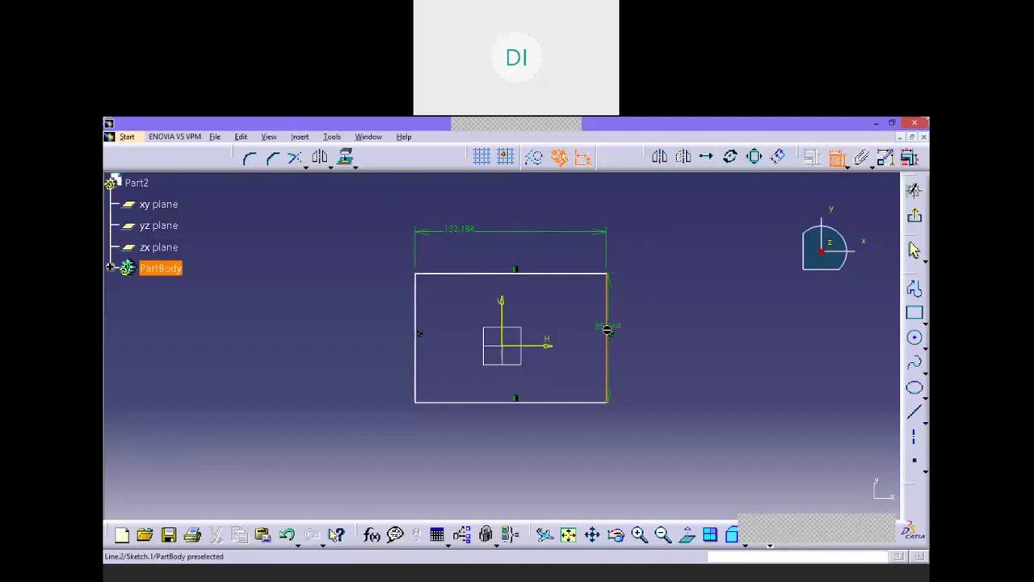
pyautogui.click(671, 332)
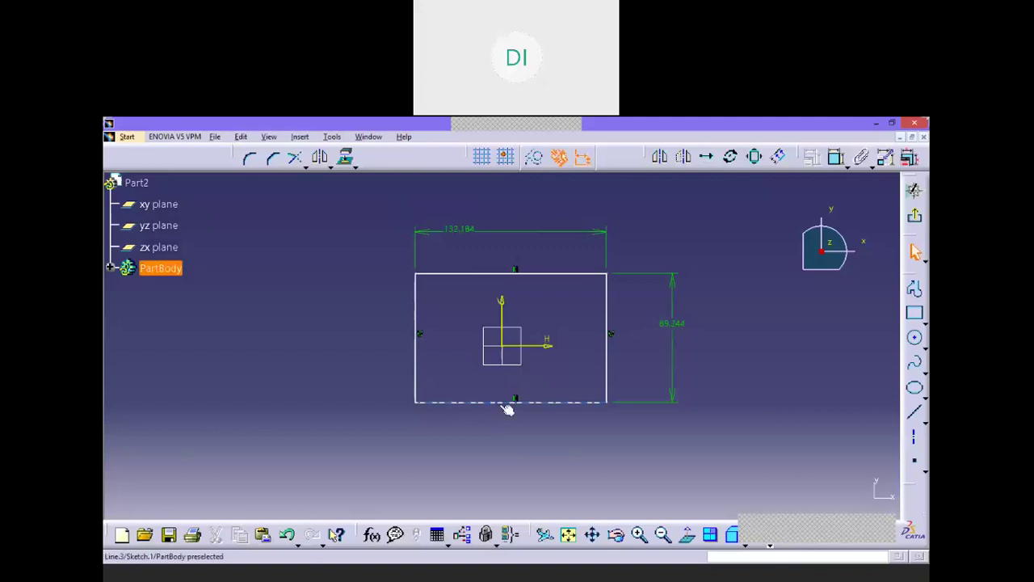
pyautogui.click(836, 156)
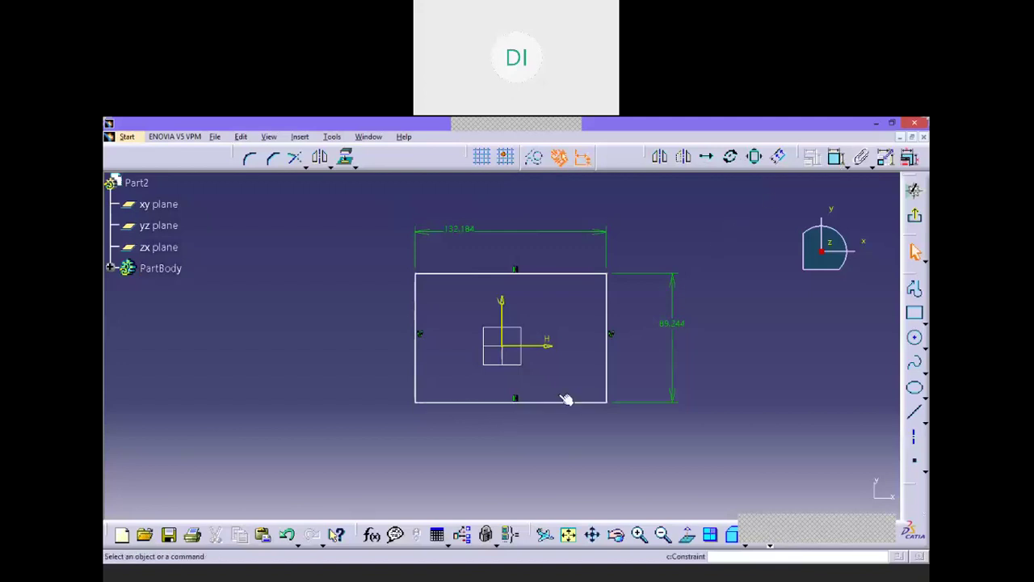
pyautogui.click(518, 401)
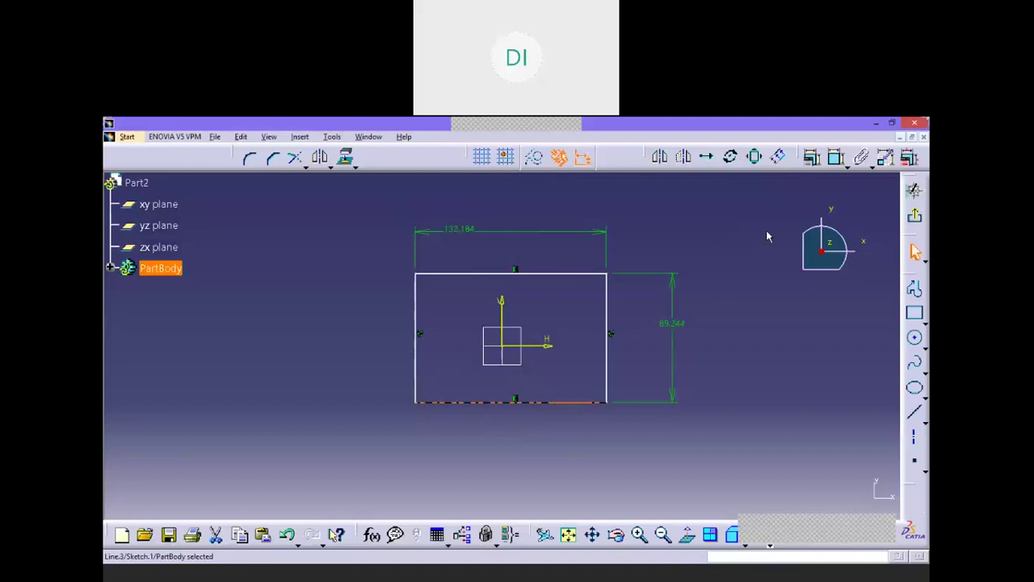
pyautogui.click(716, 281)
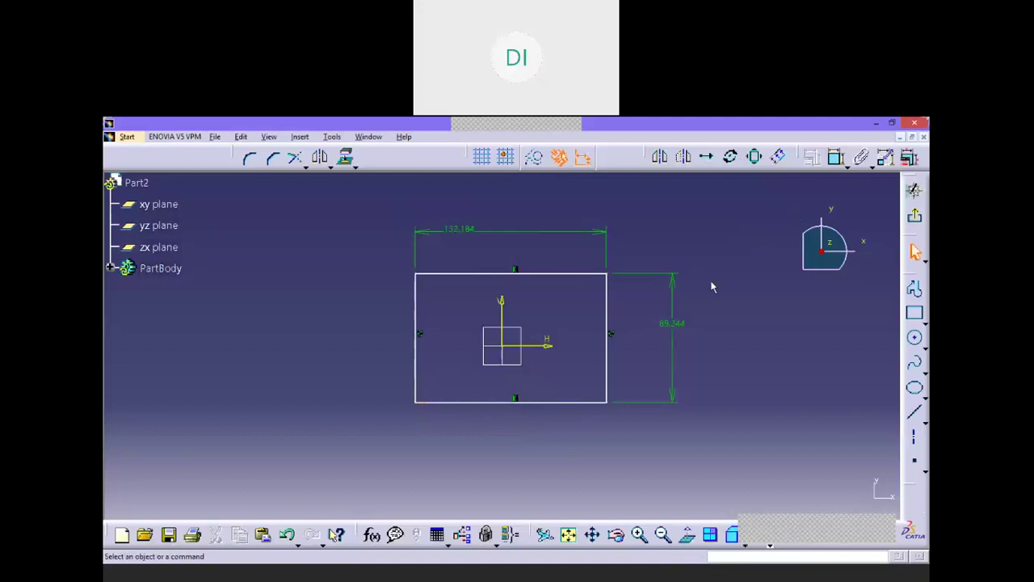
pyautogui.click(836, 159)
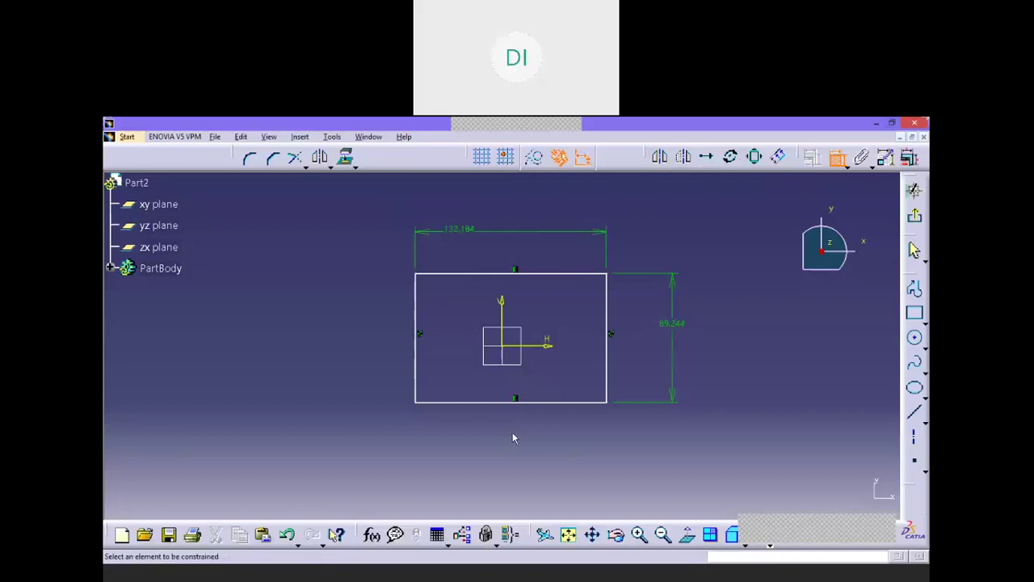
pyautogui.click(477, 403)
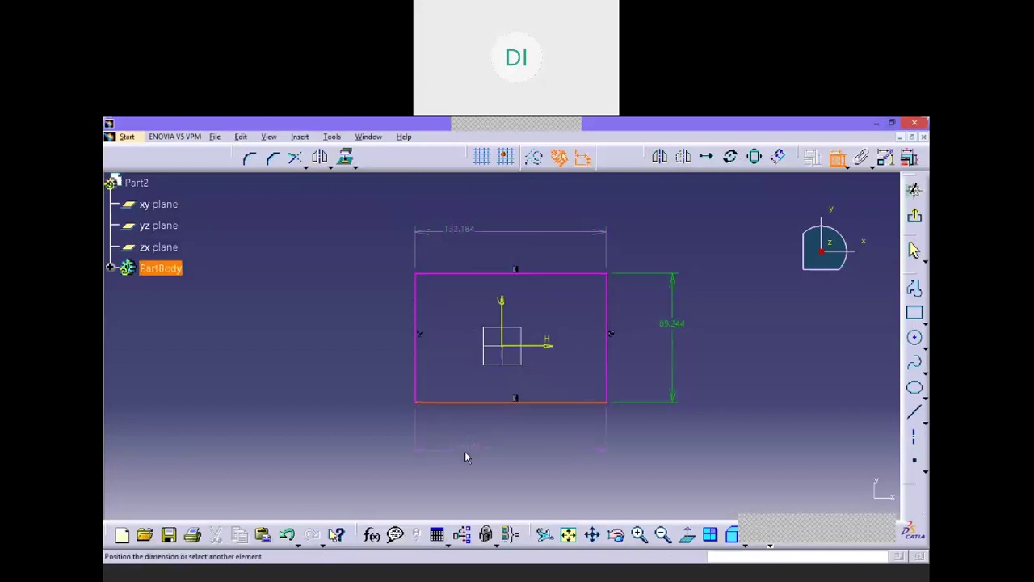
pyautogui.click(464, 451)
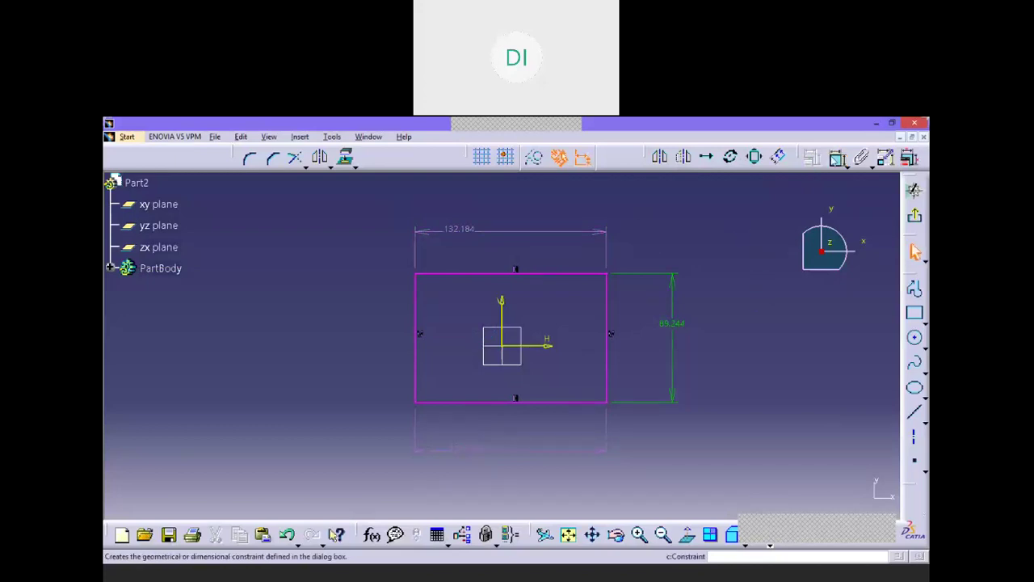
pyautogui.click(753, 255)
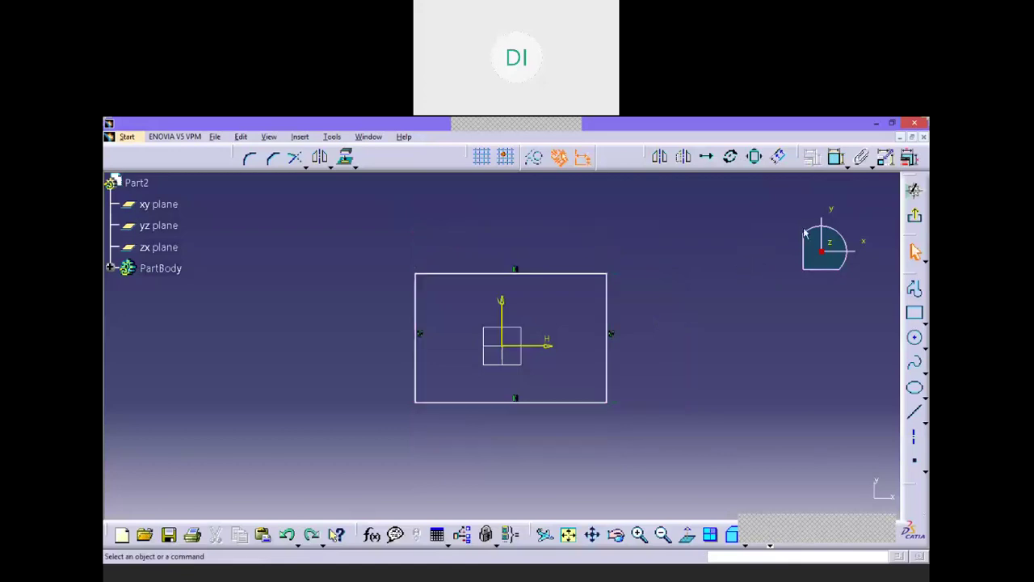
# Dimension the rectangle's top edge at 132.184 and its right edge at 89.244.
pyautogui.click(837, 160)
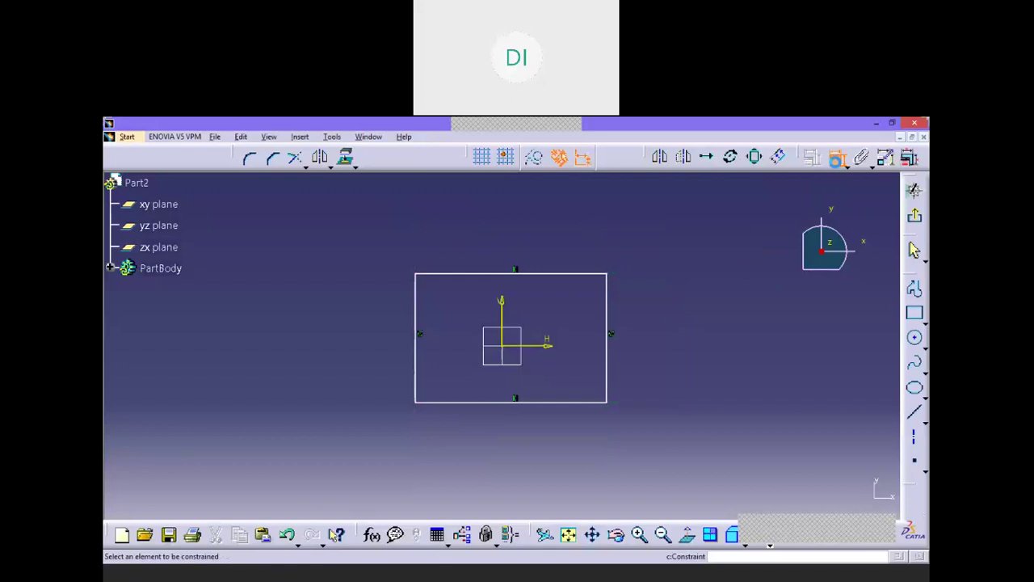
pyautogui.click(486, 273)
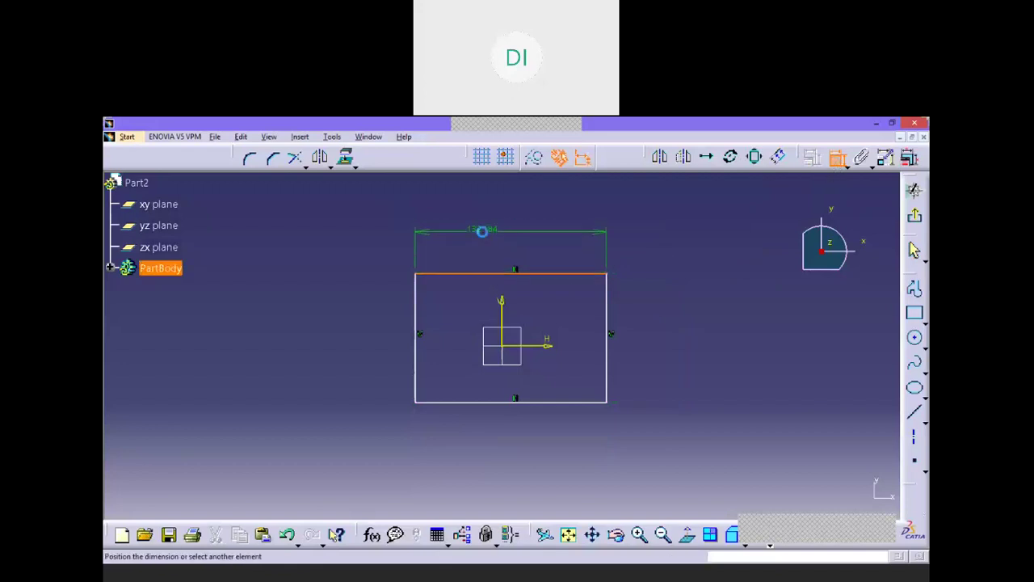
pyautogui.click(481, 231)
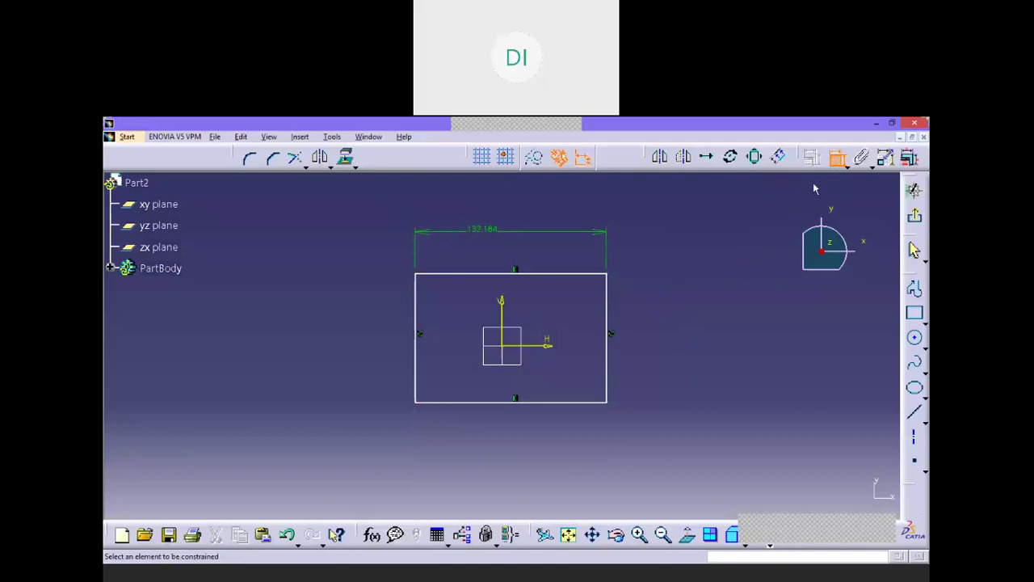
pyautogui.click(609, 353)
pyautogui.click(651, 358)
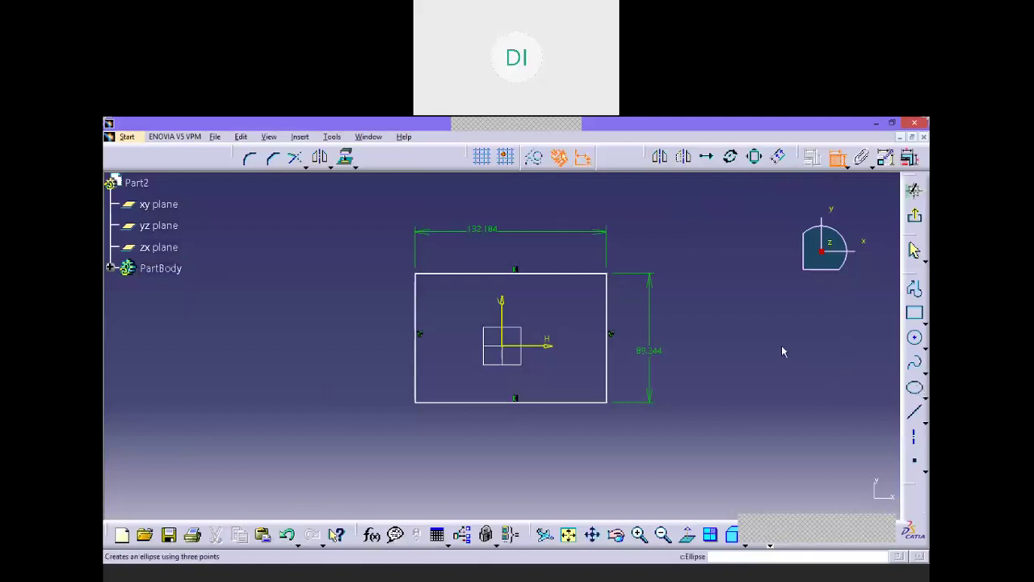
# Draw two slanted lines and one near-vertical line left of the rectangle.
pyautogui.click(915, 414)
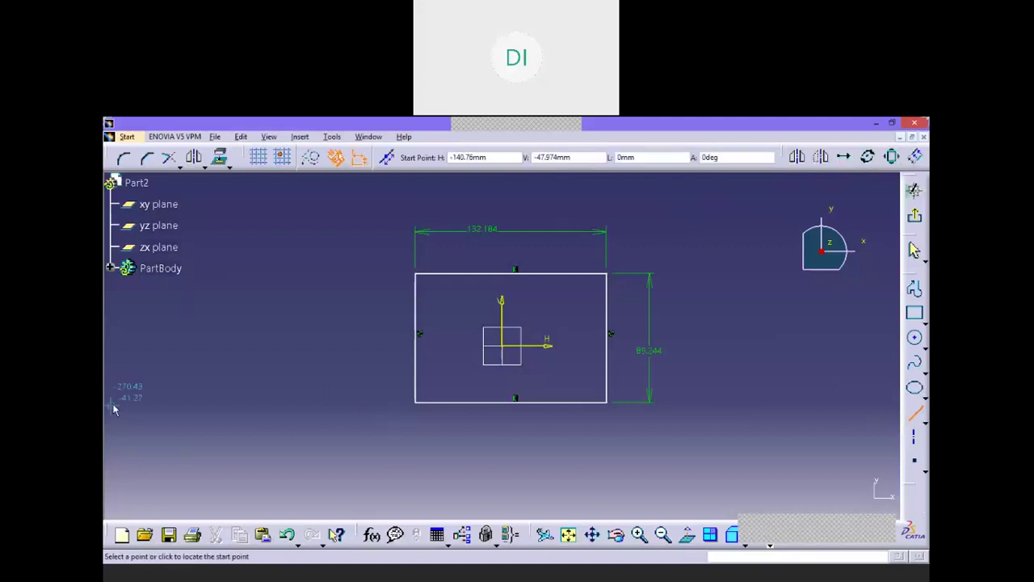
pyautogui.click(220, 397)
pyautogui.click(279, 265)
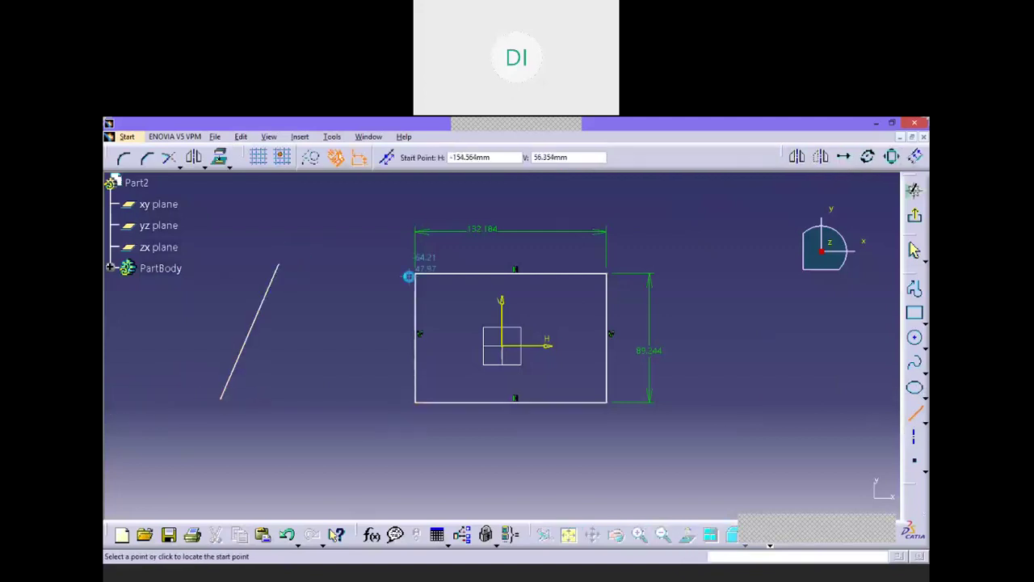
pyautogui.click(284, 417)
pyautogui.click(328, 270)
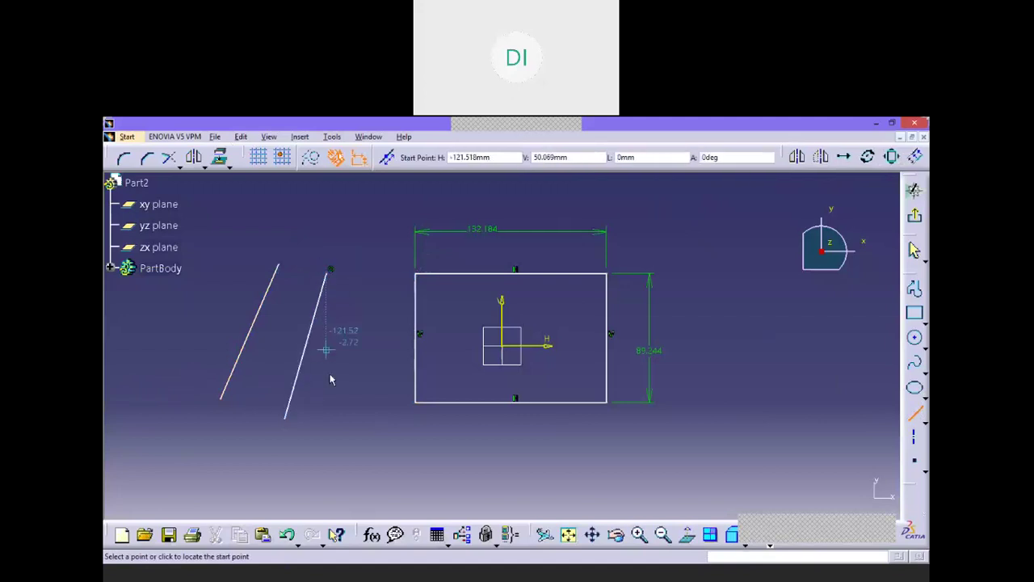
pyautogui.click(357, 398)
pyautogui.click(359, 300)
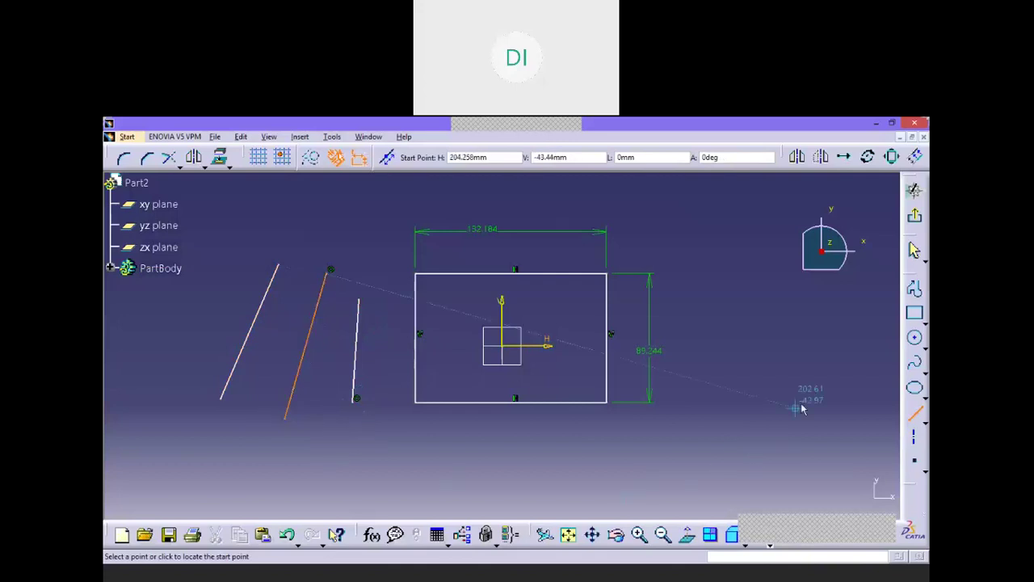
pyautogui.click(915, 414)
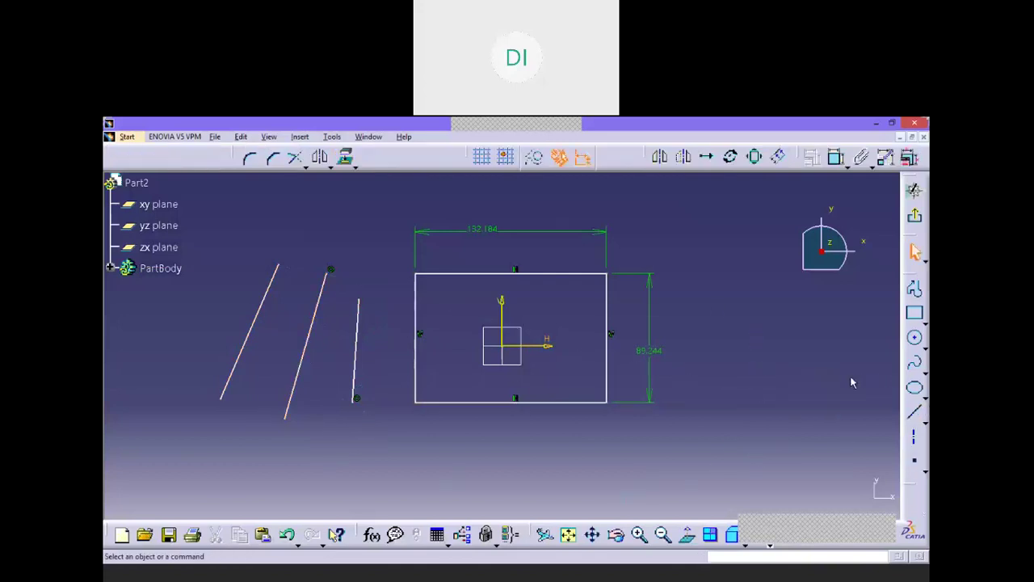
# Draw a diagonal line from the lower right toward the upper right, cancelling the unfinished one.
pyautogui.click(915, 414)
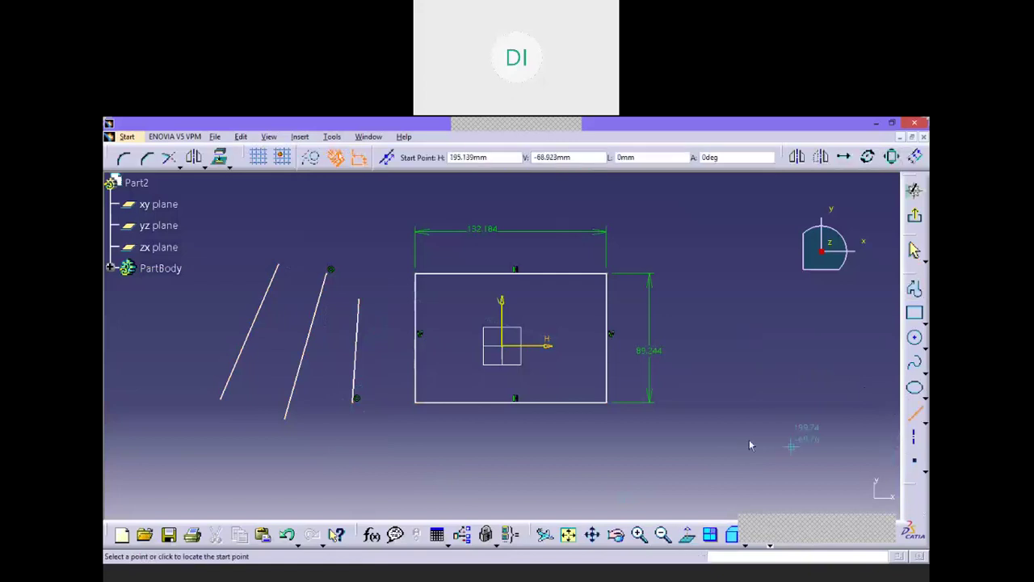
pyautogui.click(655, 450)
pyautogui.click(730, 343)
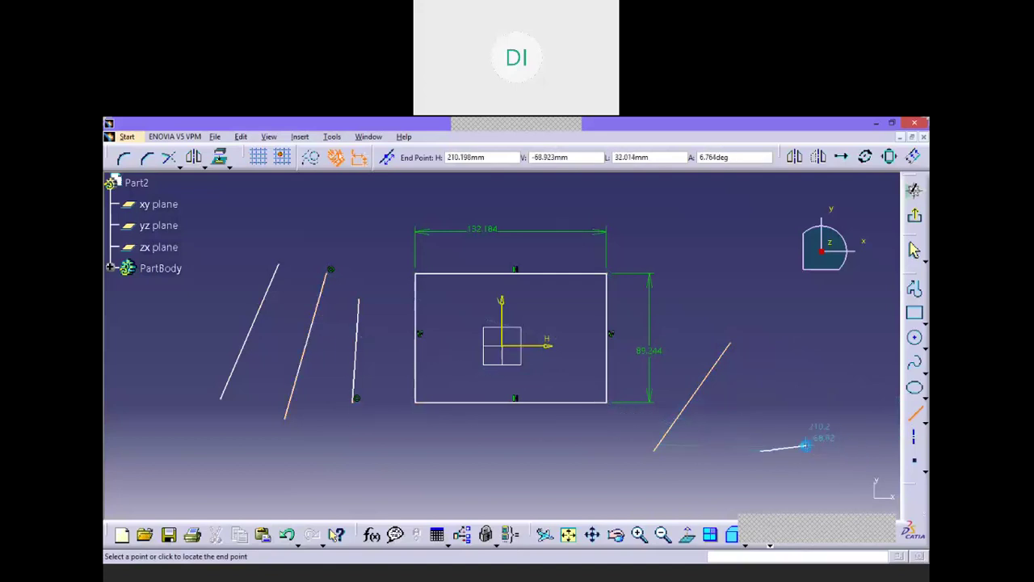
pyautogui.press('Escape')
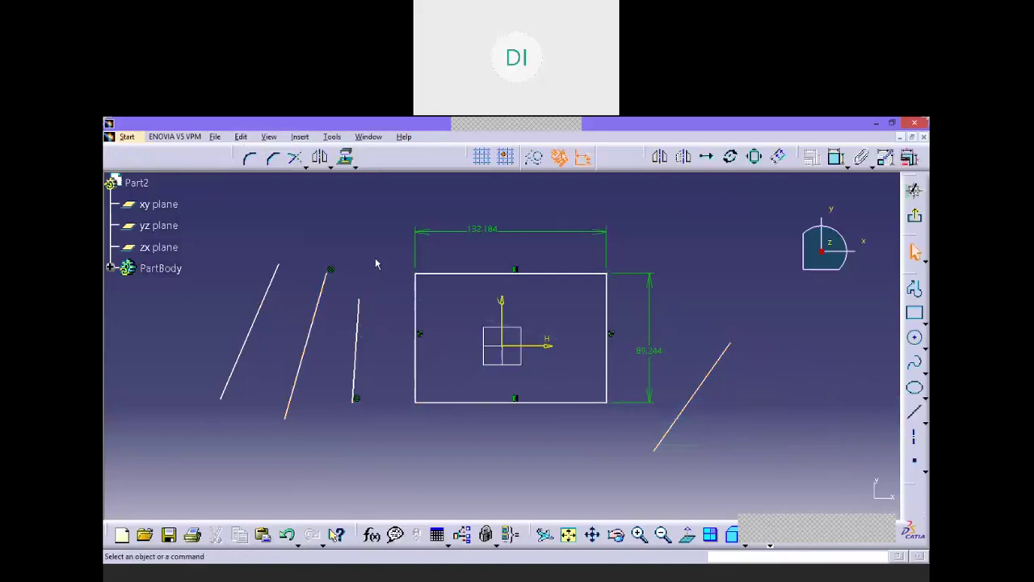
# Delete the stray left lines and the diagonal line, keeping the dimensioned rectangle.
pyautogui.moveTo(371, 236); pyautogui.dragTo(202, 446)
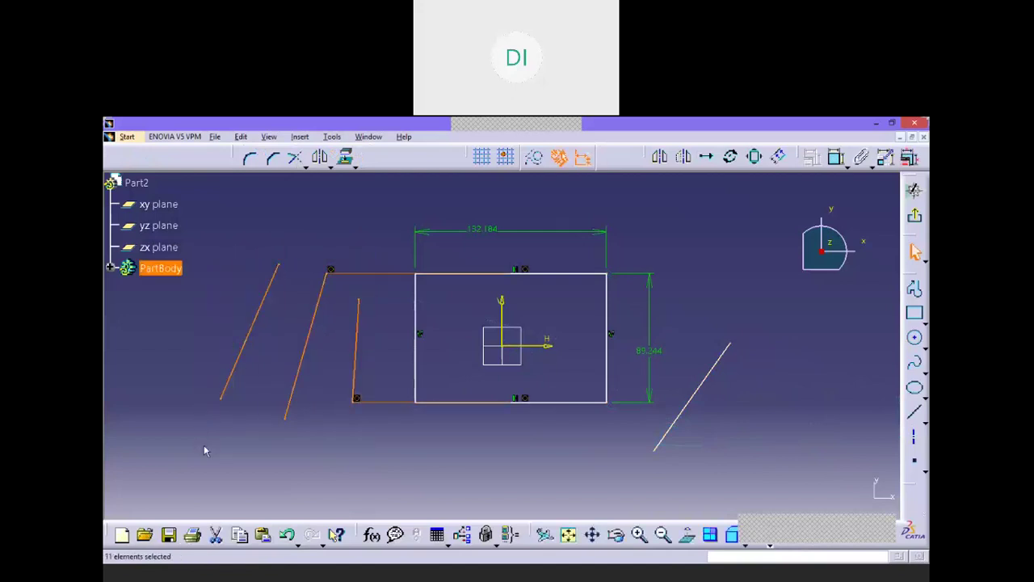
pyautogui.press('Delete')
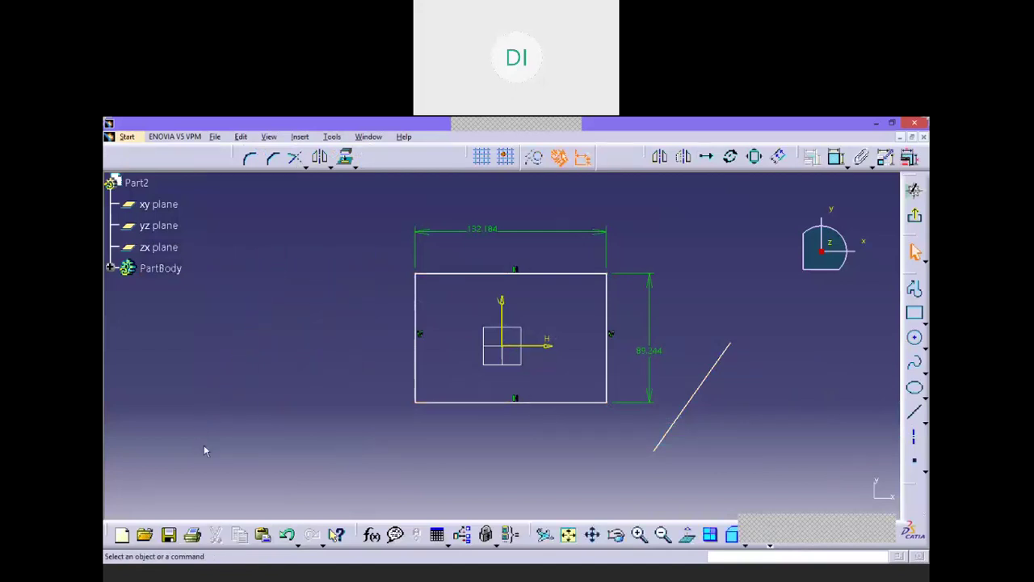
pyautogui.click(681, 413)
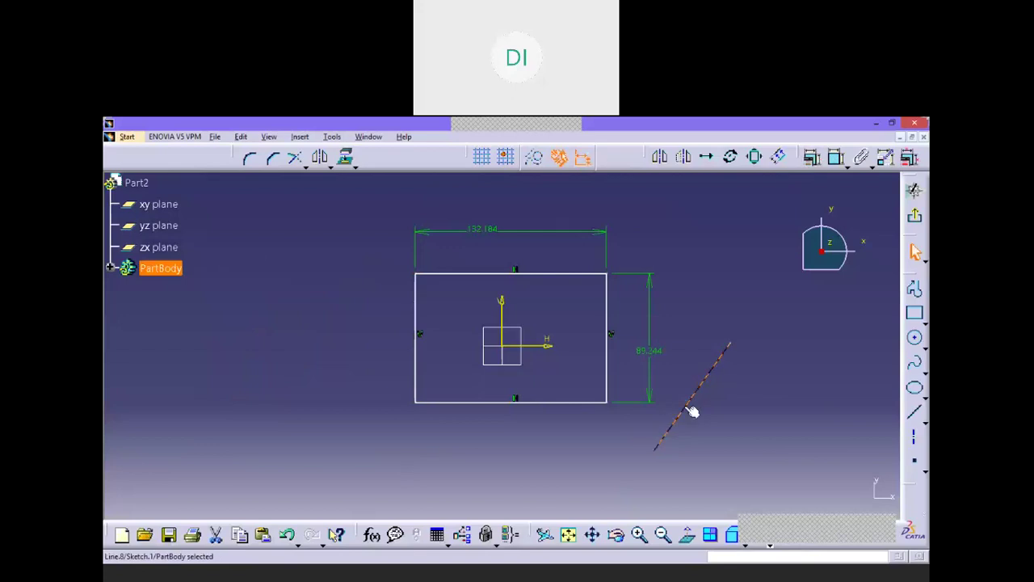
pyautogui.press('Delete')
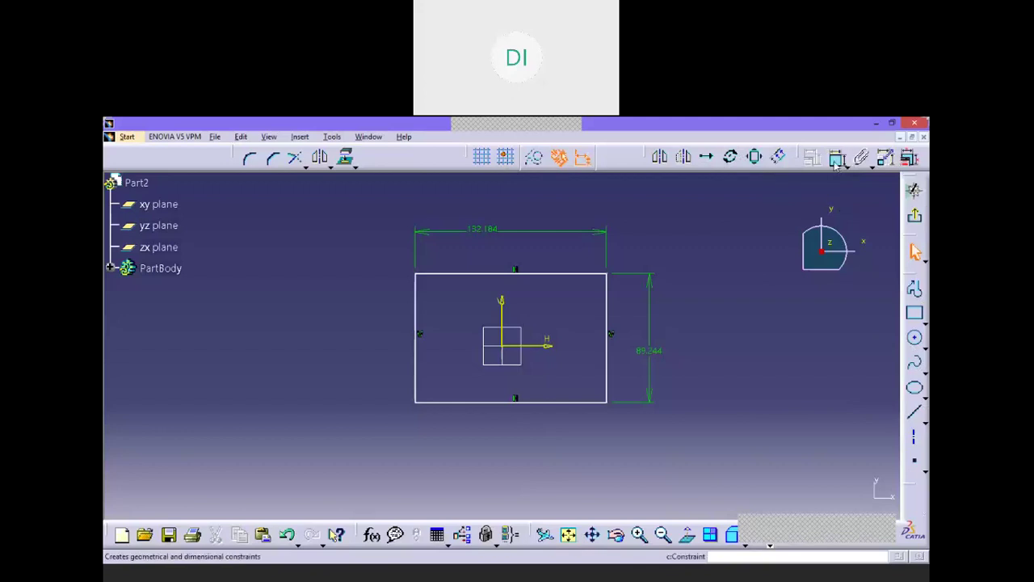
# Delete the rectangle's 89.244 height and 132.184 width dimensions.
pyautogui.click(651, 344)
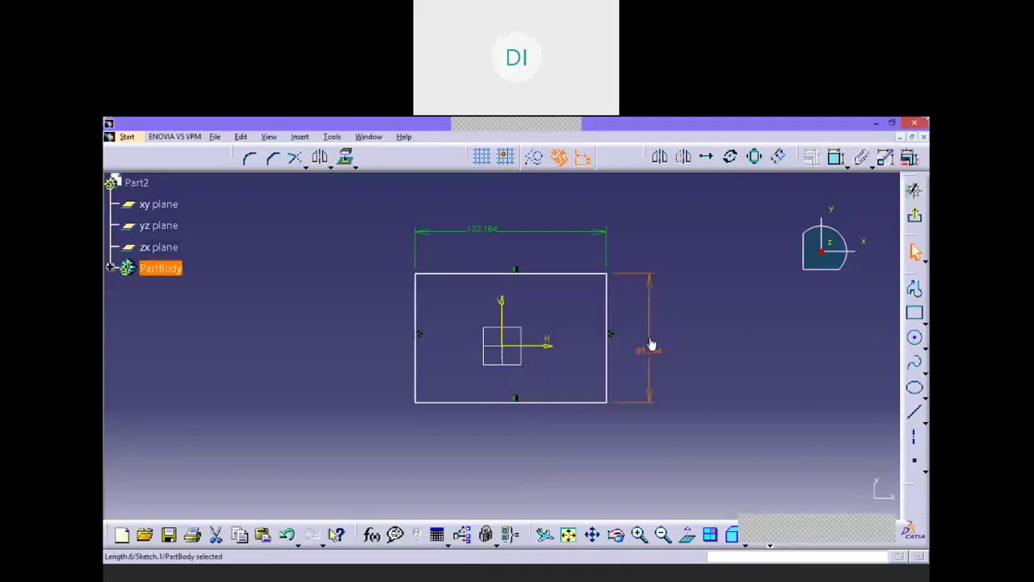
pyautogui.press('Delete')
pyautogui.click(497, 231)
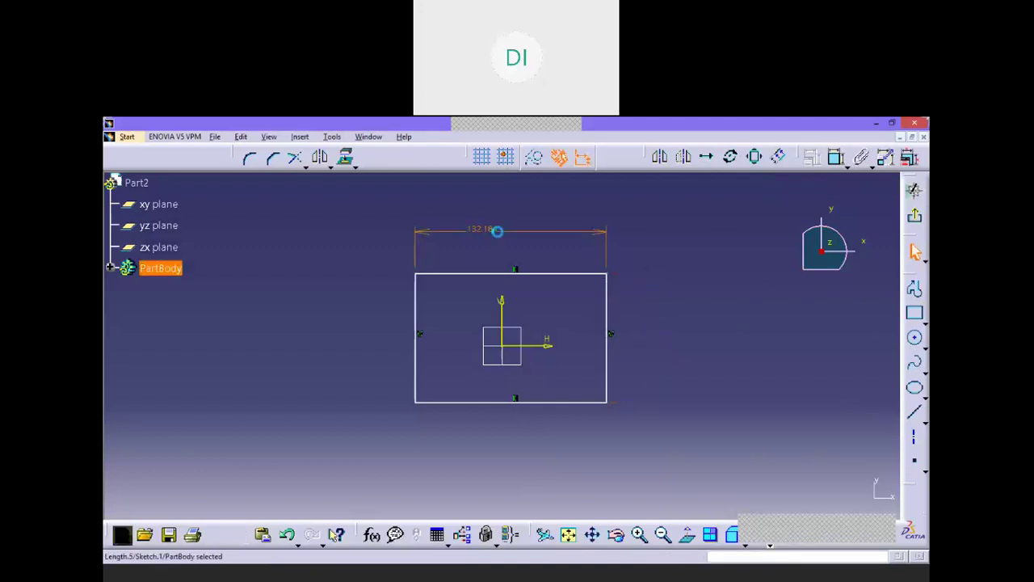
pyautogui.press('Delete')
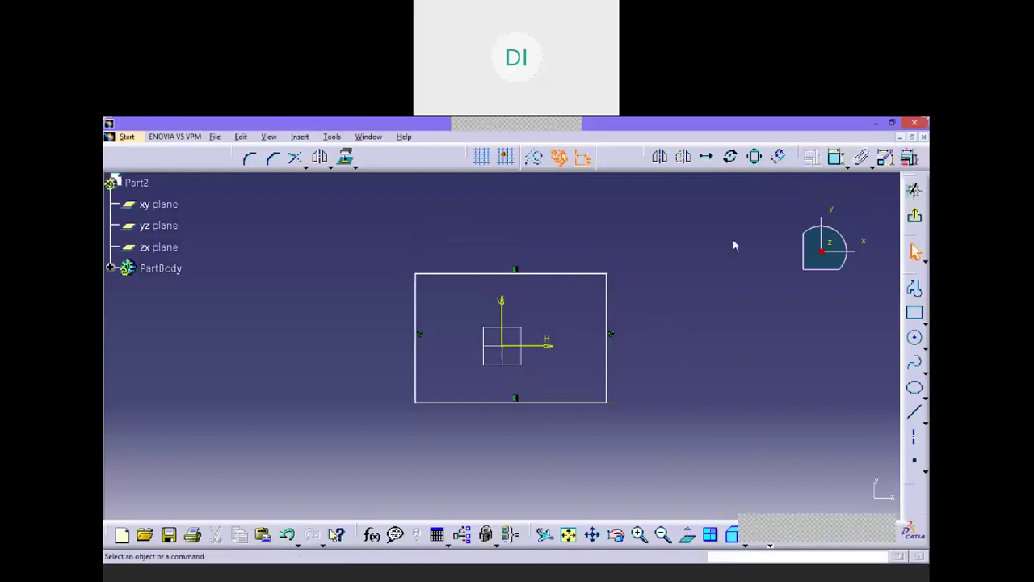
pyautogui.click(835, 162)
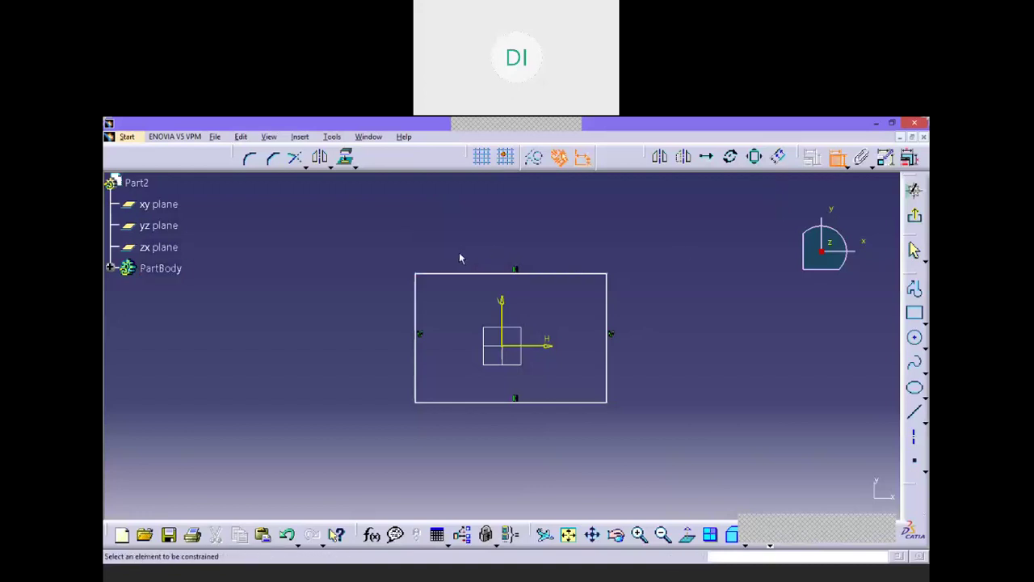
pyautogui.click(504, 275)
pyautogui.click(490, 233)
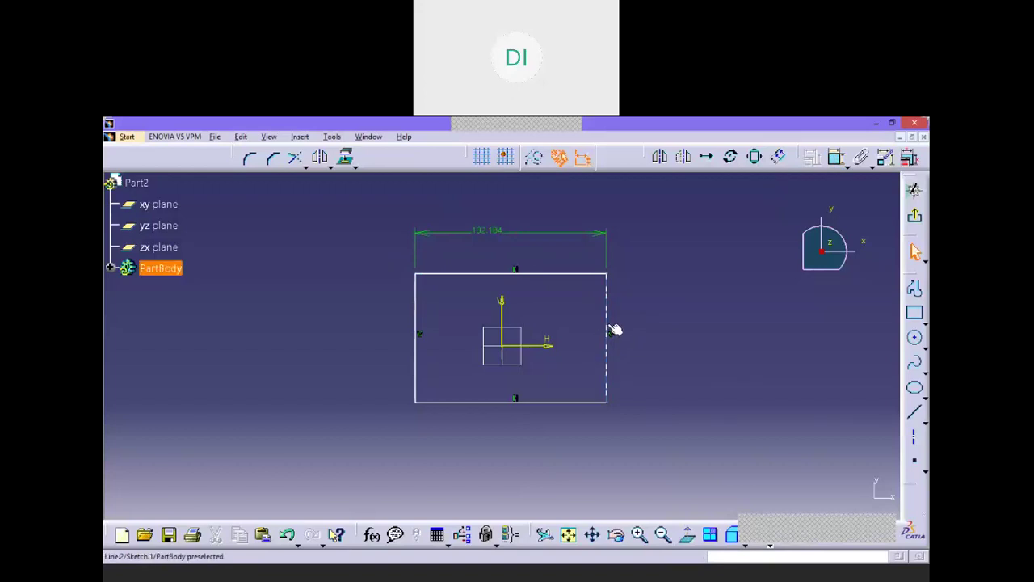
pyautogui.click(611, 331)
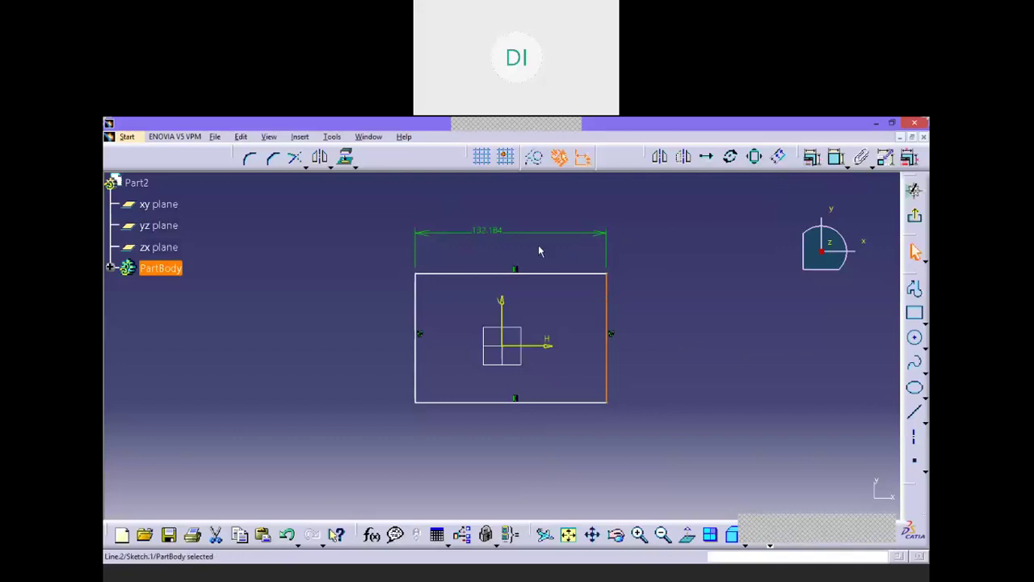
pyautogui.click(648, 320)
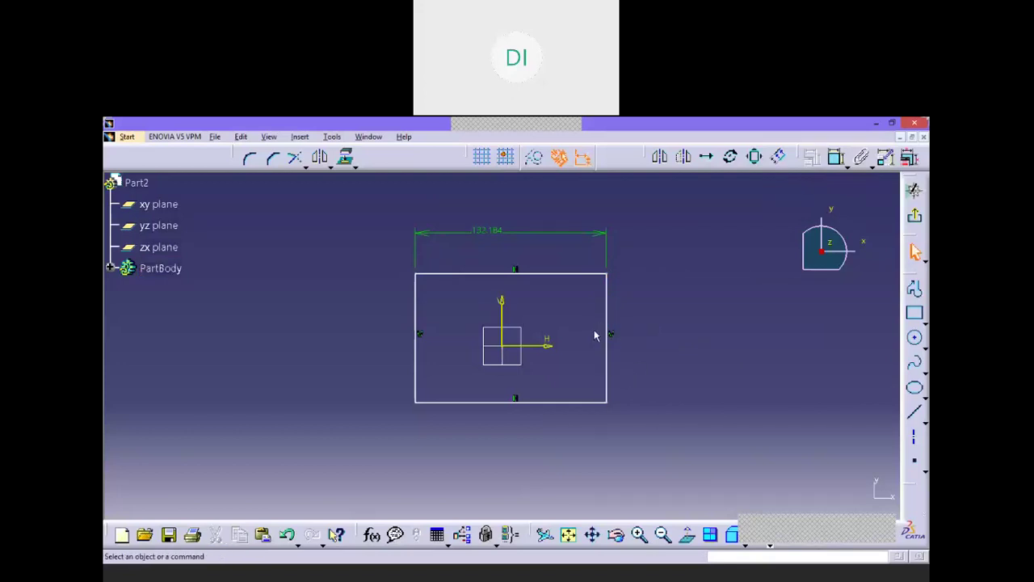
pyautogui.click(835, 159)
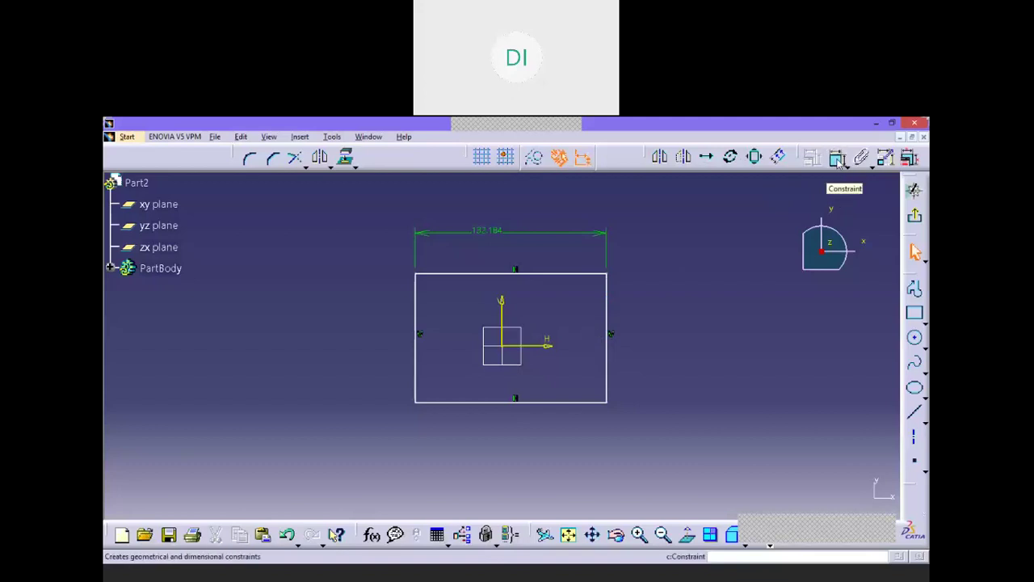
pyautogui.click(612, 365)
pyautogui.click(653, 363)
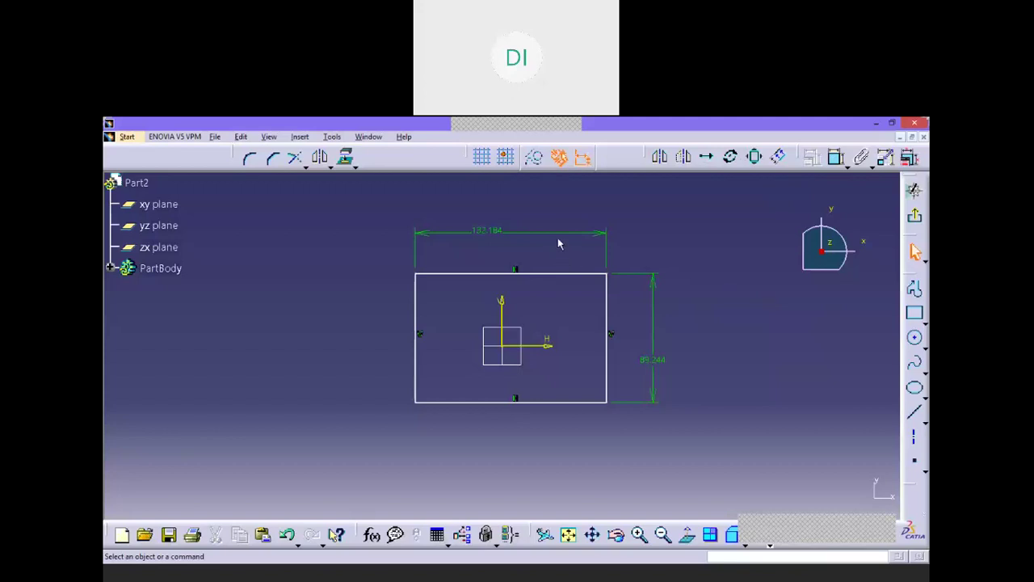
pyautogui.click(566, 234)
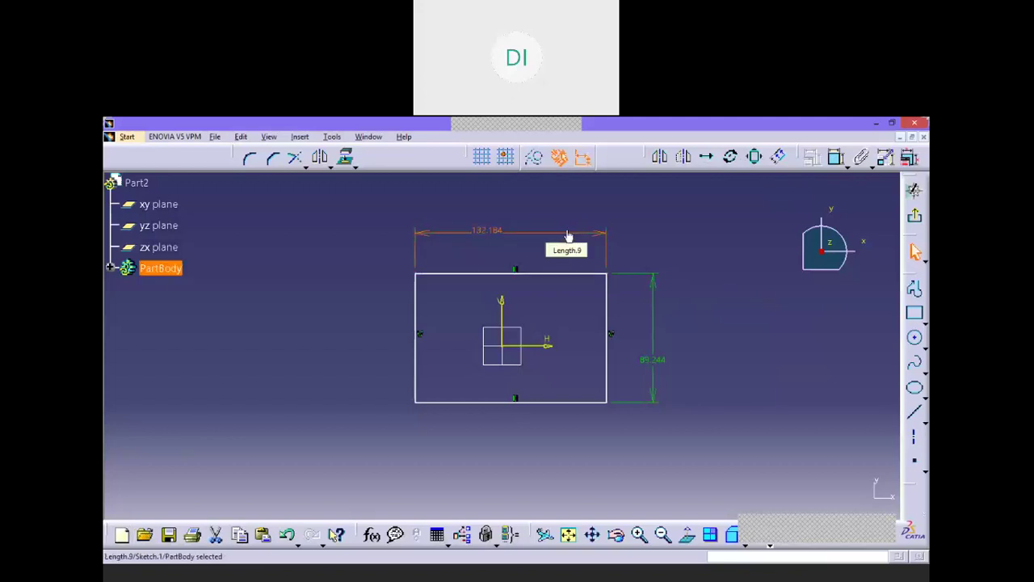
pyautogui.press('Delete')
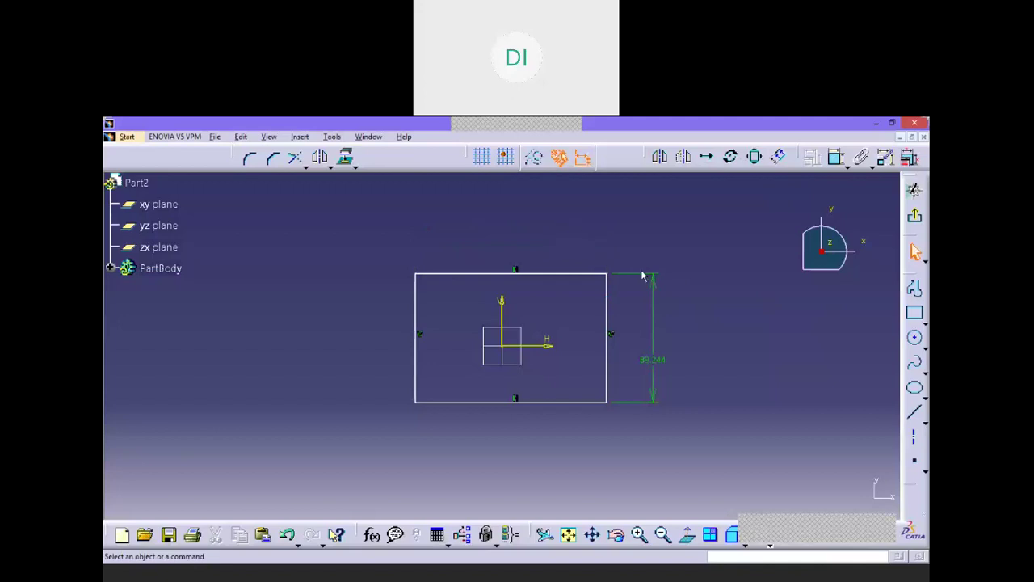
pyautogui.click(643, 276)
pyautogui.press('Delete')
pyautogui.click(837, 158)
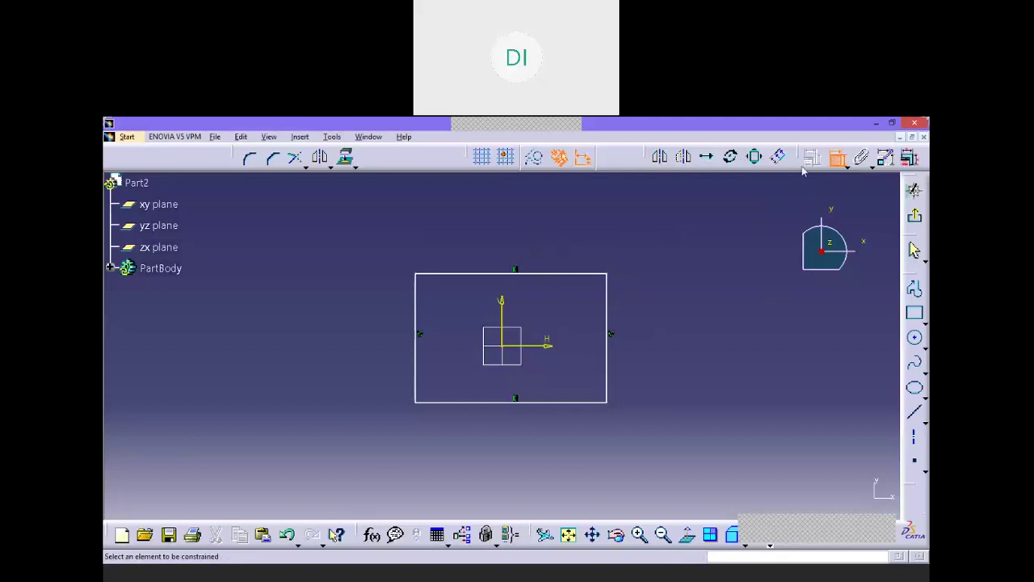
pyautogui.click(840, 160)
pyautogui.click(544, 278)
pyautogui.click(537, 242)
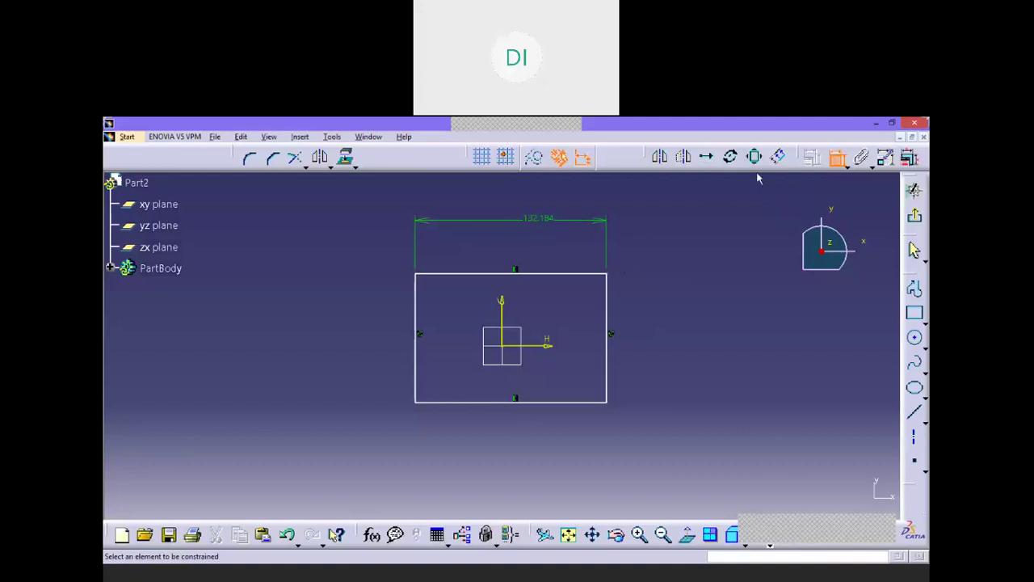
pyautogui.click(837, 162)
pyautogui.click(607, 313)
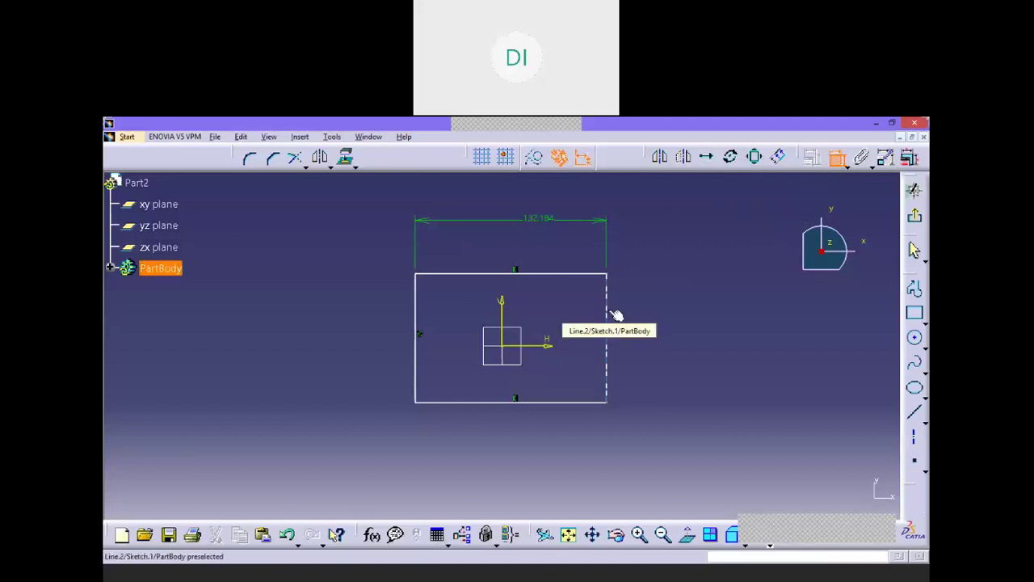
pyautogui.click(665, 327)
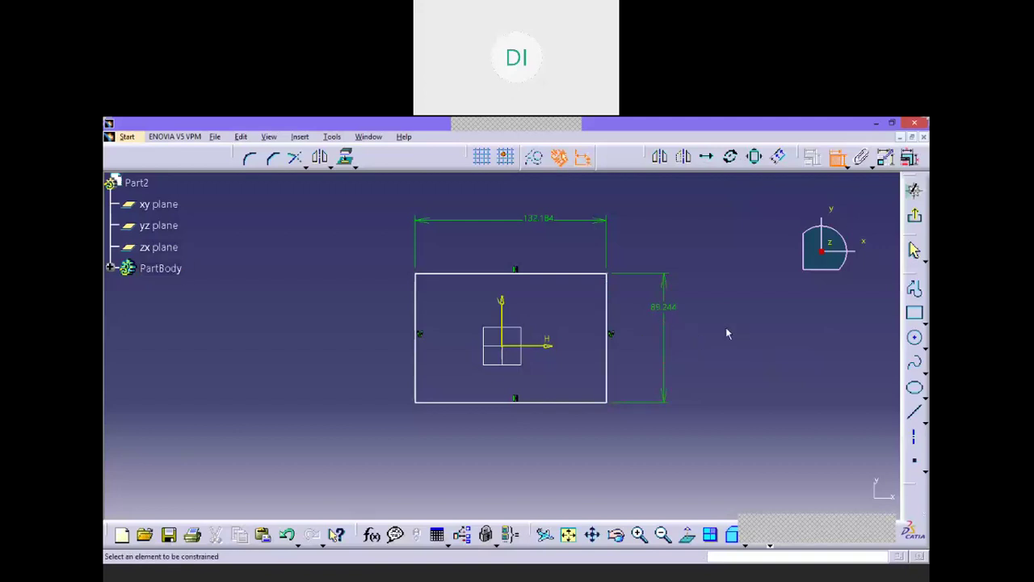
pyautogui.click(663, 311)
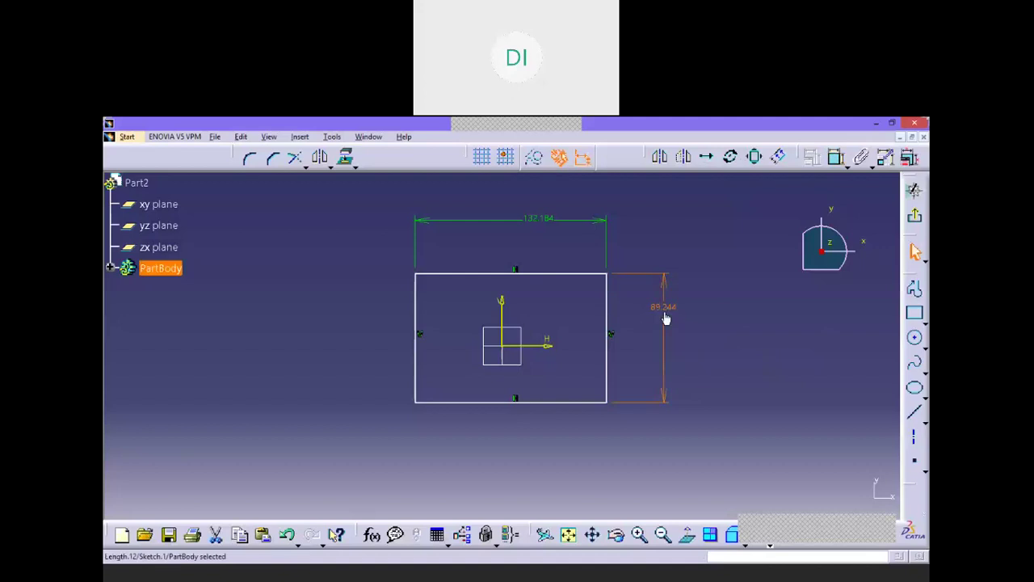
pyautogui.press('Delete')
pyautogui.click(557, 220)
pyautogui.press('Delete')
pyautogui.click(837, 157)
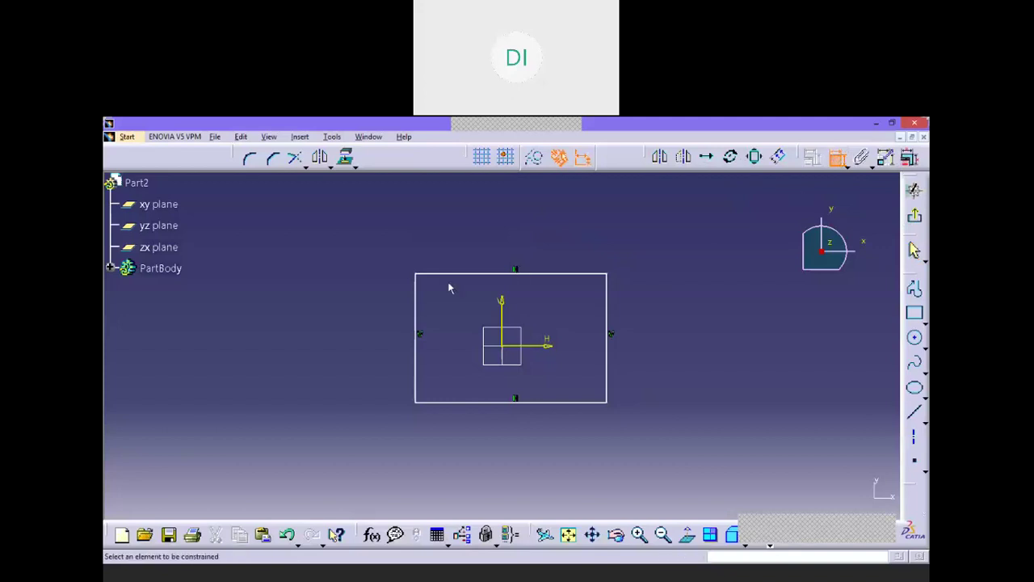
# Dimension the rectangle's top edge with a 132.184 width.
pyautogui.click(489, 274)
pyautogui.click(490, 236)
pyautogui.click(838, 161)
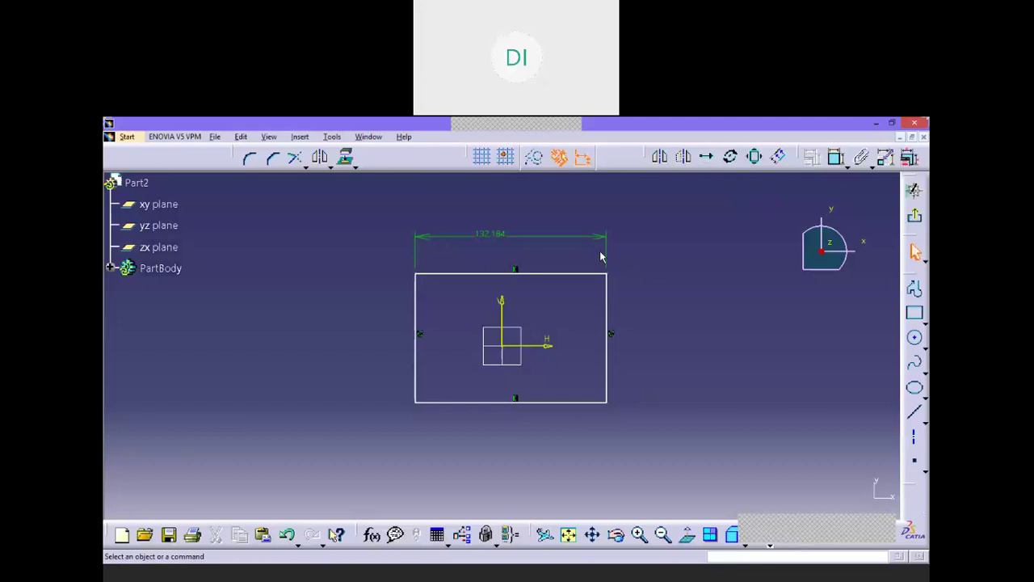
# Delete the 132.184 width dimension again.
pyautogui.click(530, 239)
pyautogui.click(530, 233)
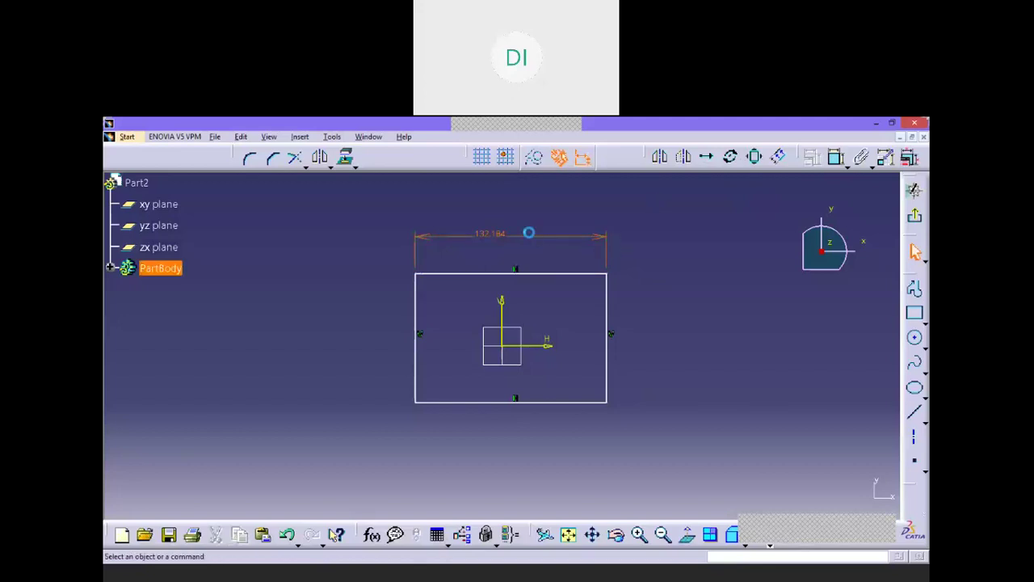
pyautogui.click(498, 234)
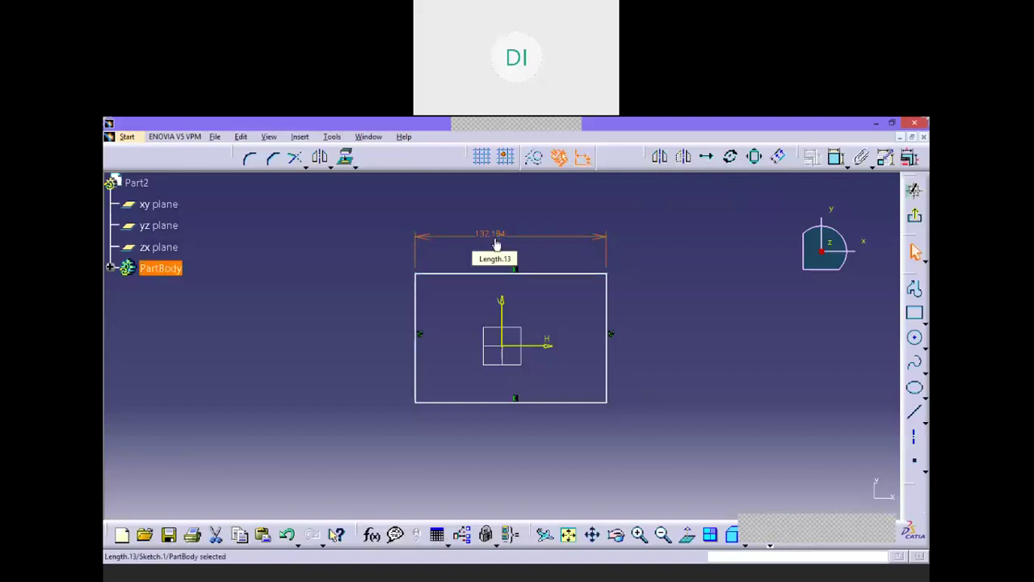
pyautogui.press('Delete')
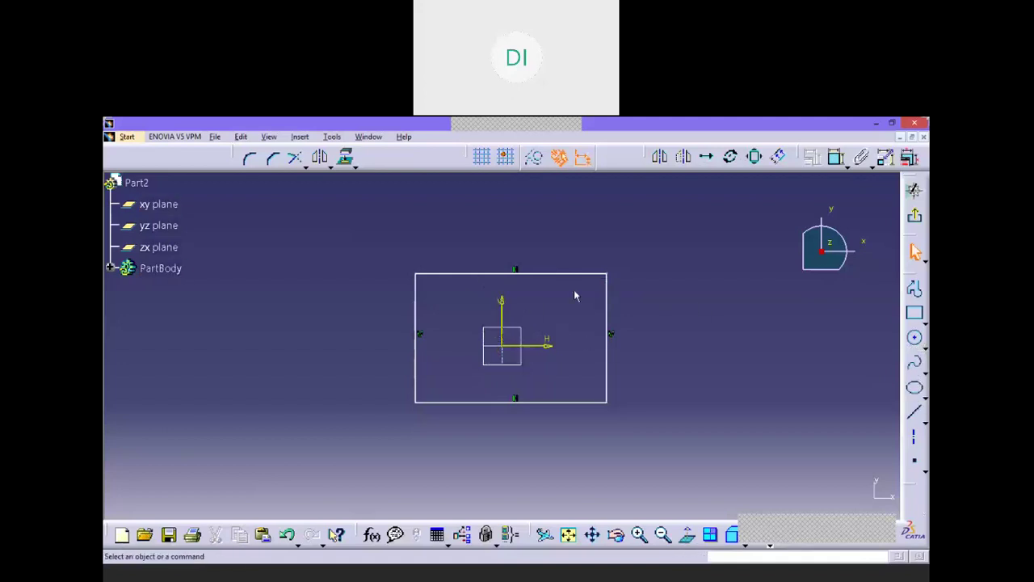
pyautogui.click(915, 337)
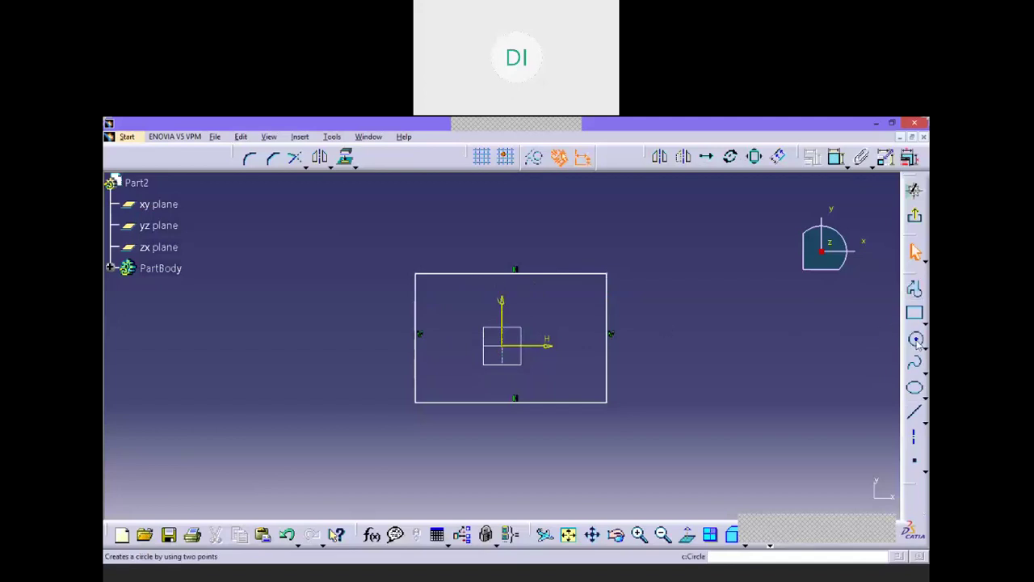
# Draw a small circle left of the rectangle and a diagonal line at its lower right.
pyautogui.click(218, 371)
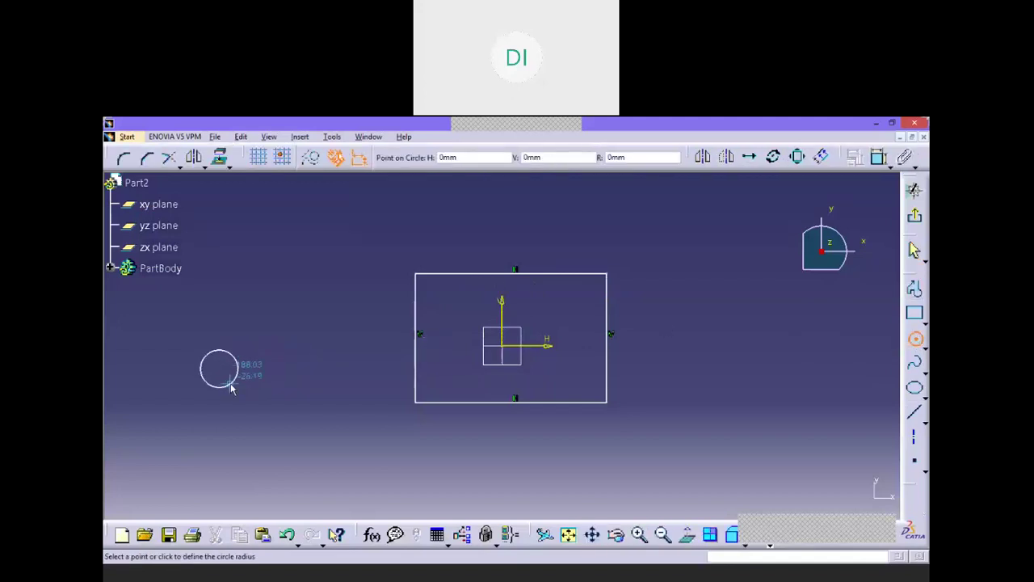
pyautogui.click(239, 389)
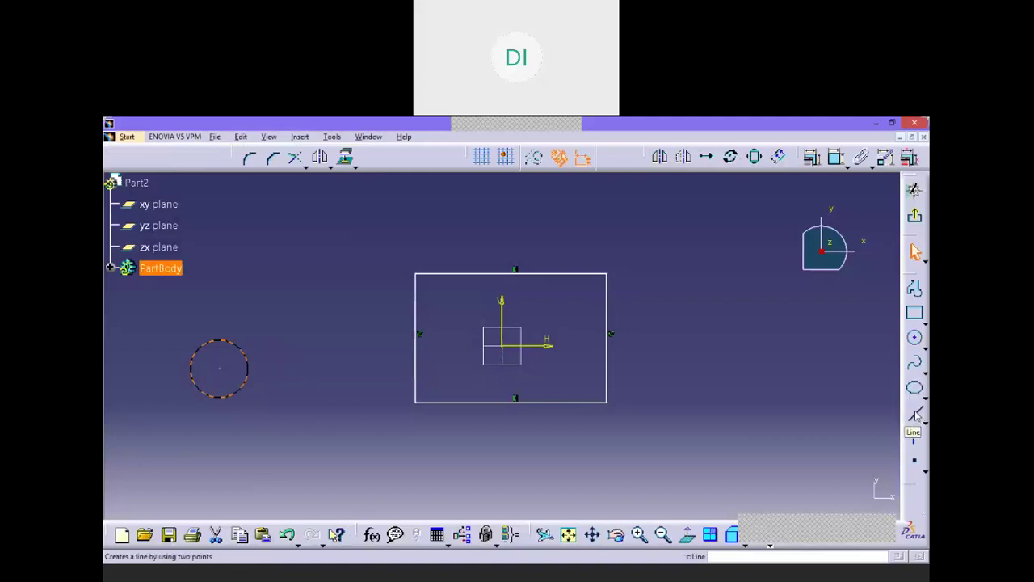
pyautogui.click(917, 415)
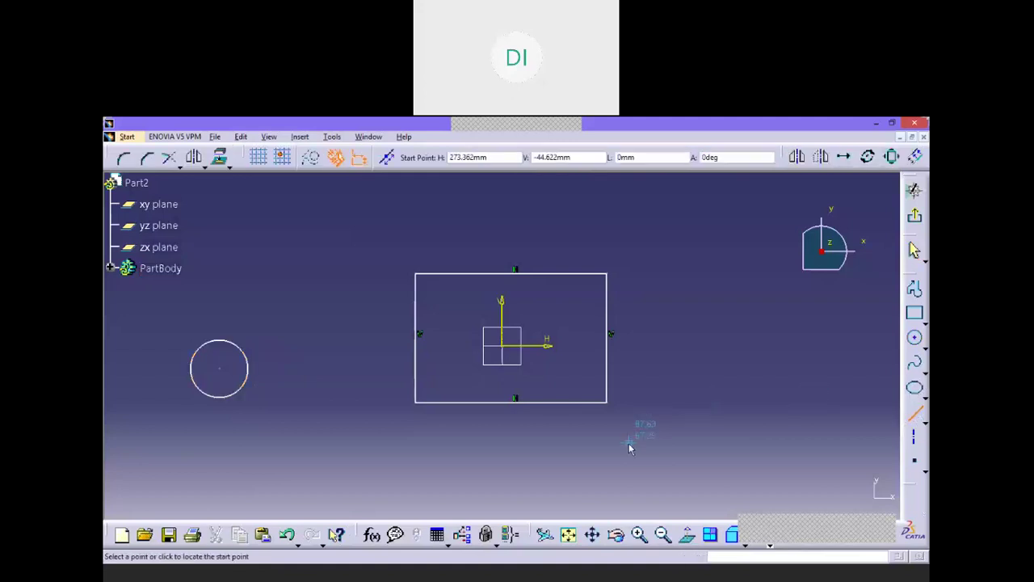
pyautogui.click(677, 442)
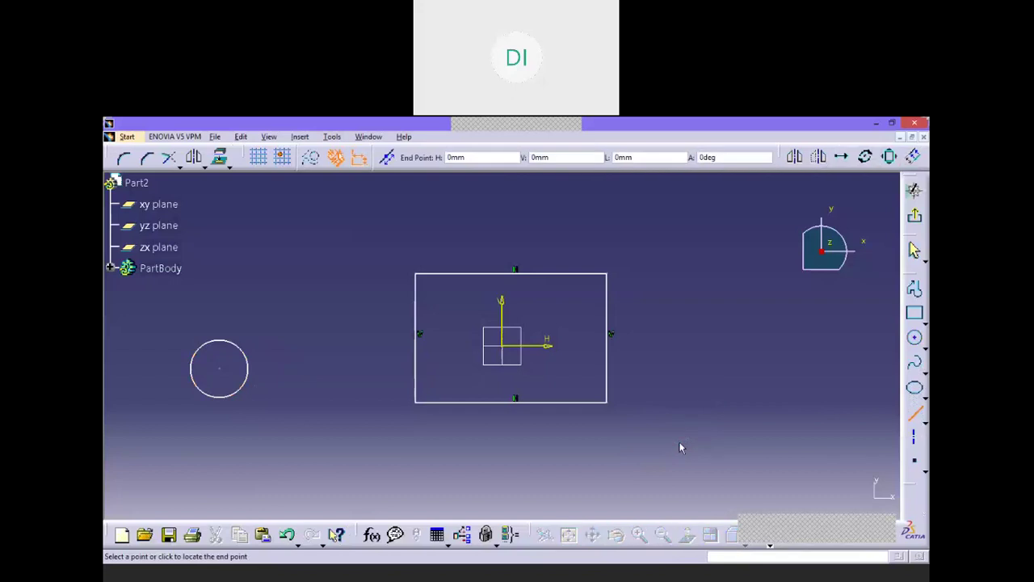
pyautogui.click(745, 344)
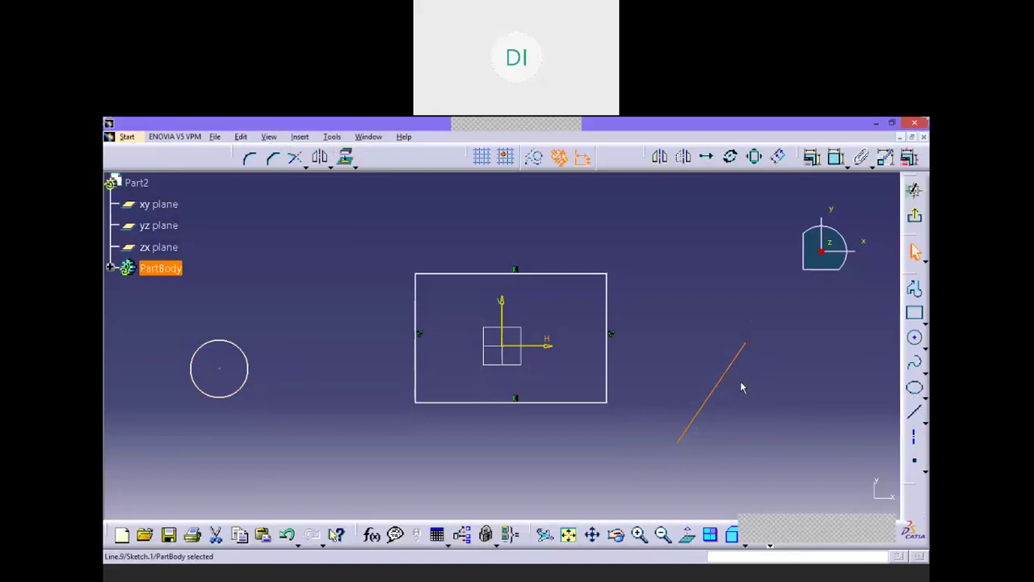
pyautogui.click(741, 381)
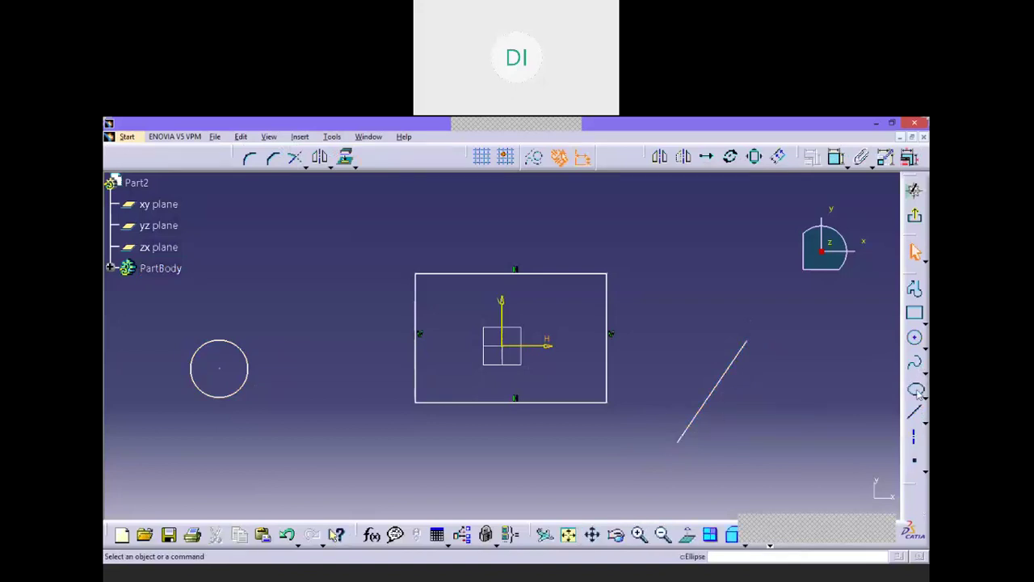
# Add an open three-point spline at the upper left of the sketch.
pyautogui.click(915, 364)
pyautogui.click(267, 260)
pyautogui.click(344, 209)
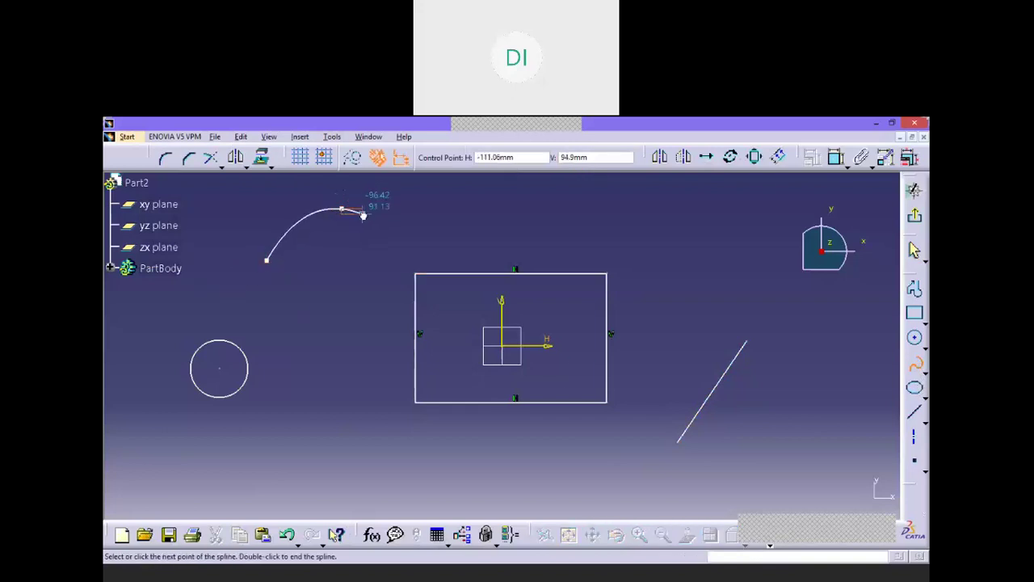
pyautogui.doubleClick(373, 208)
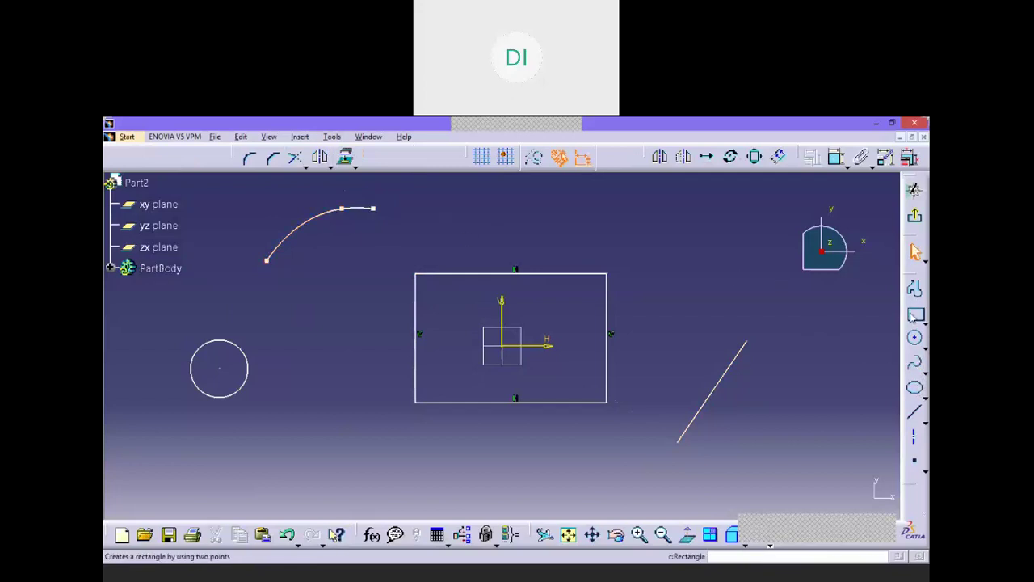
# Draw a closed triangle below the circle from three connected lines.
pyautogui.click(916, 416)
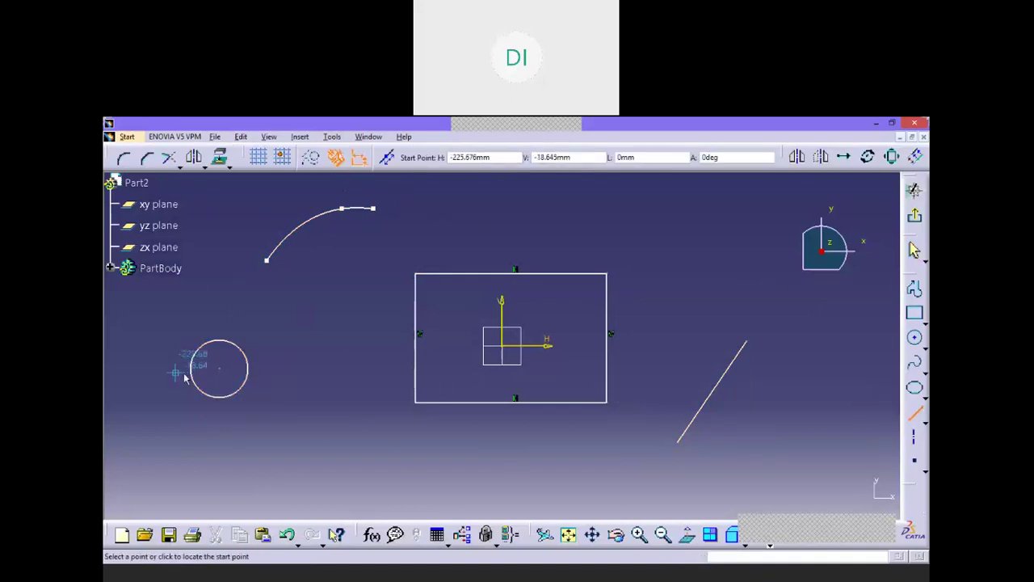
pyautogui.click(289, 422)
pyautogui.click(236, 485)
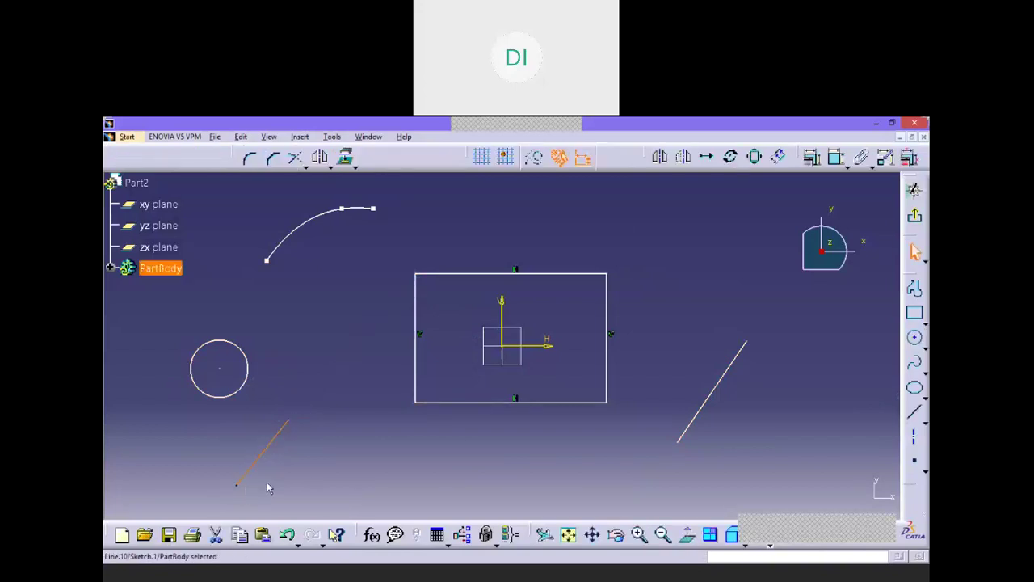
pyautogui.click(290, 478)
pyautogui.click(236, 485)
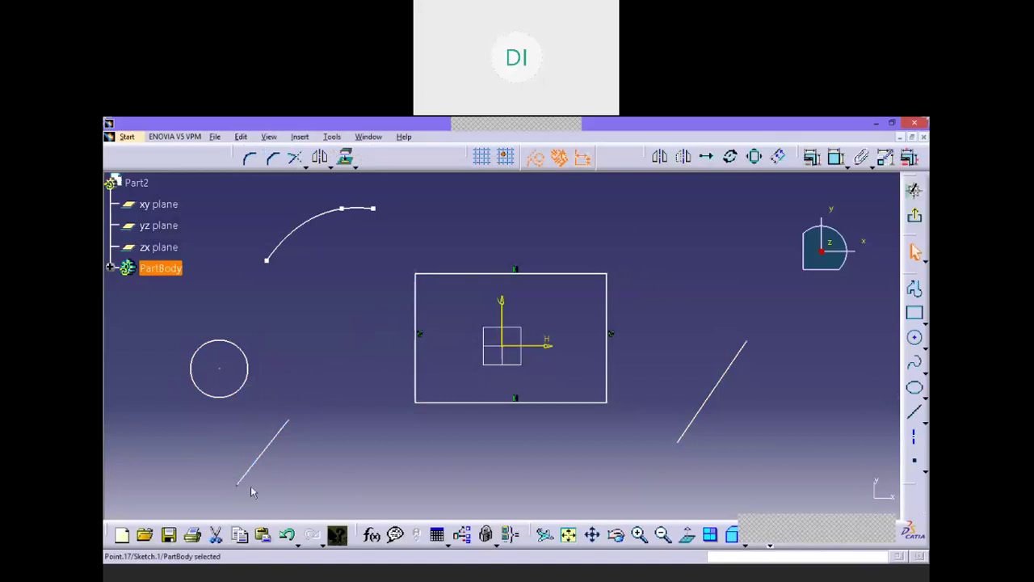
pyautogui.click(914, 412)
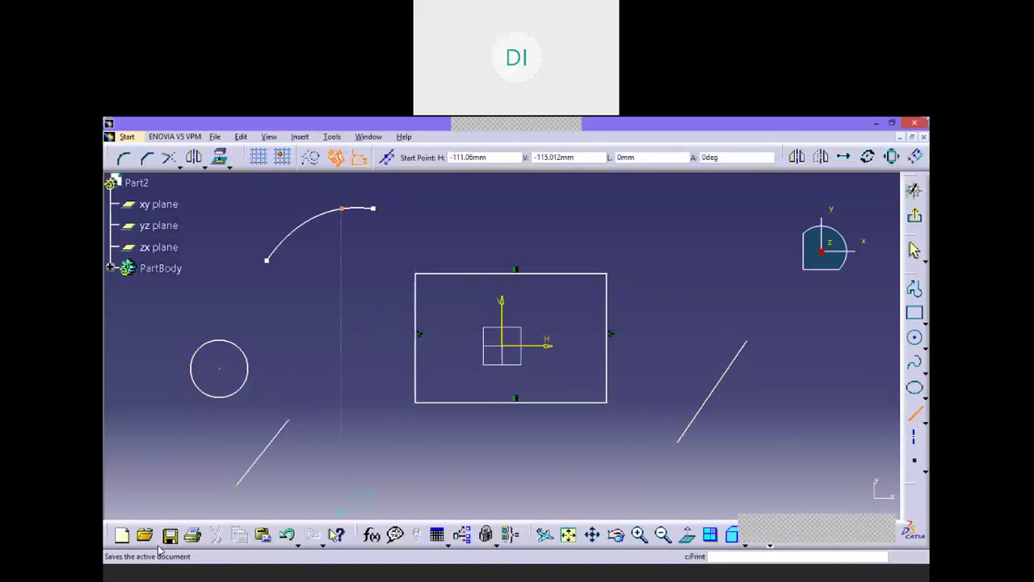
pyautogui.click(237, 485)
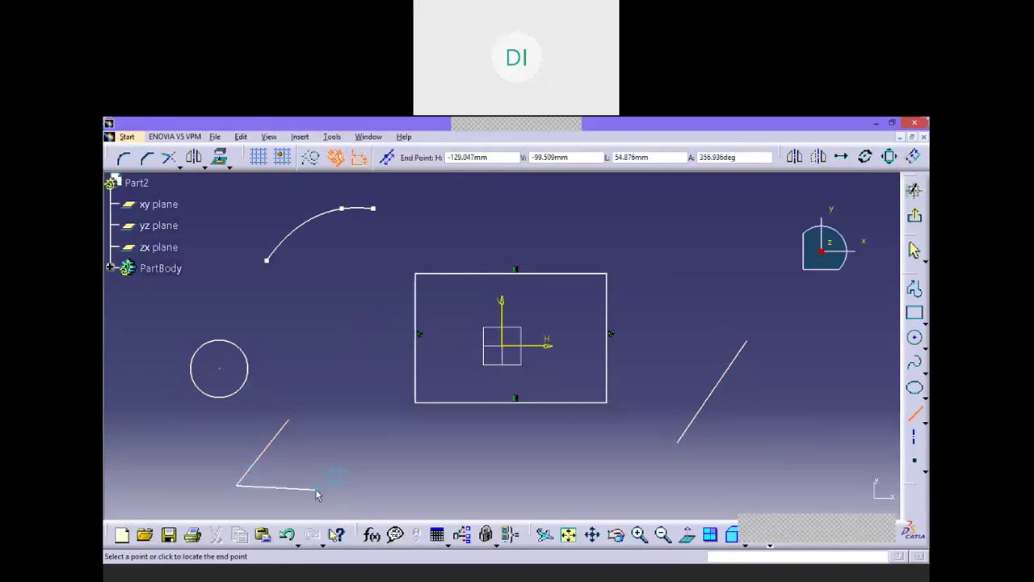
pyautogui.click(316, 487)
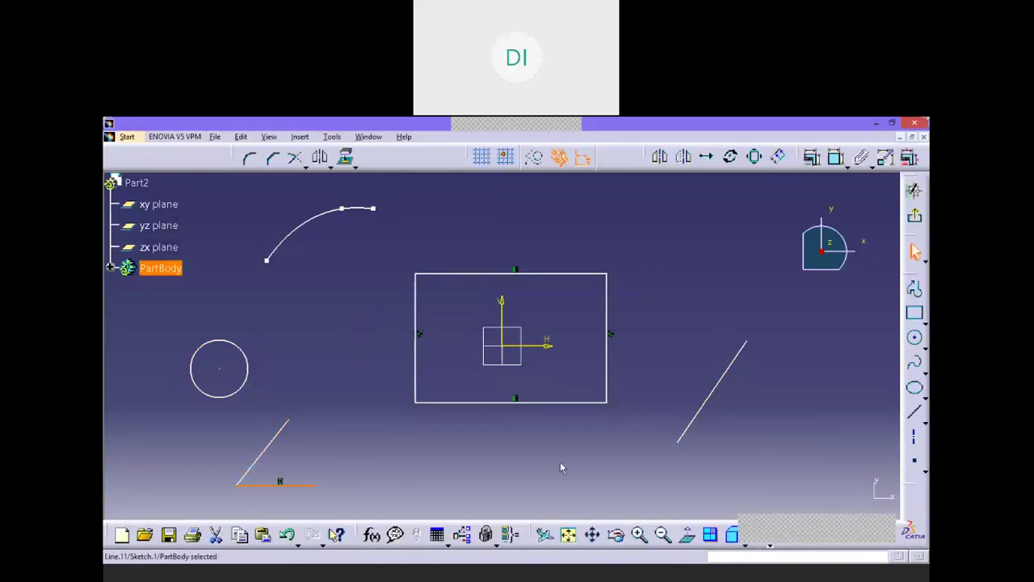
pyautogui.click(916, 416)
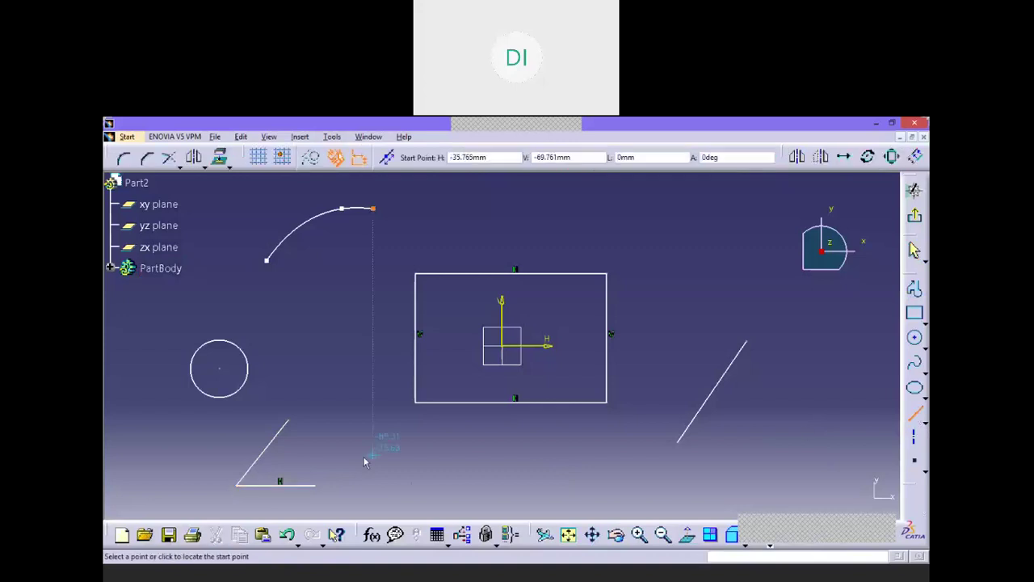
pyautogui.click(315, 486)
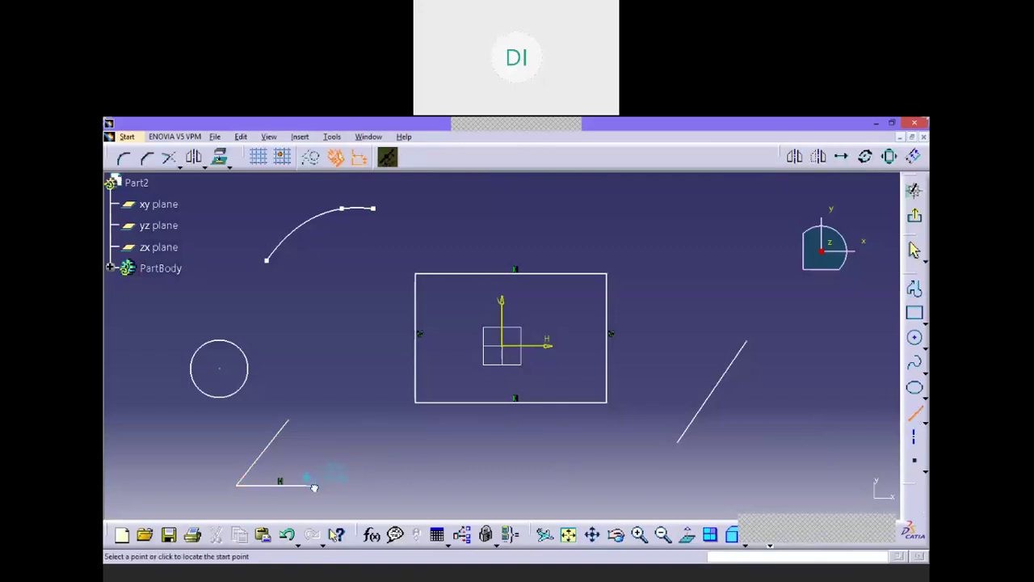
pyautogui.click(290, 421)
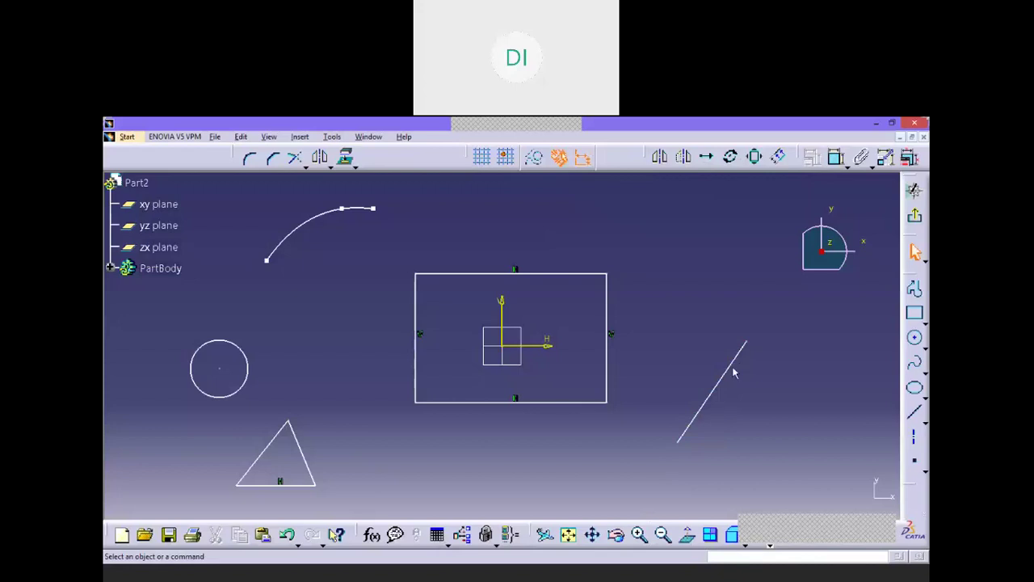
# Dimension the diagonal line's length at 84.675.
pyautogui.click(841, 160)
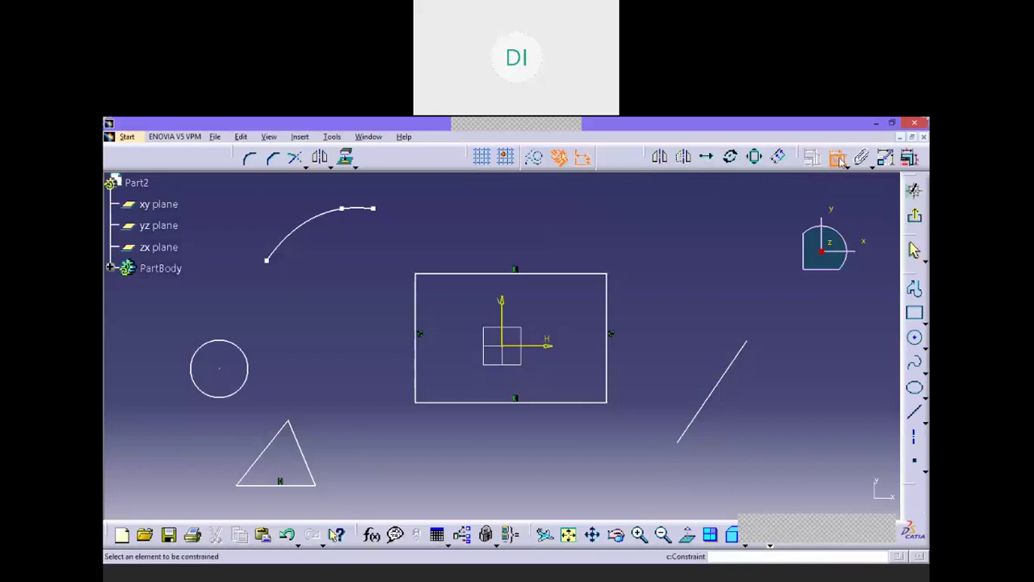
pyautogui.click(713, 404)
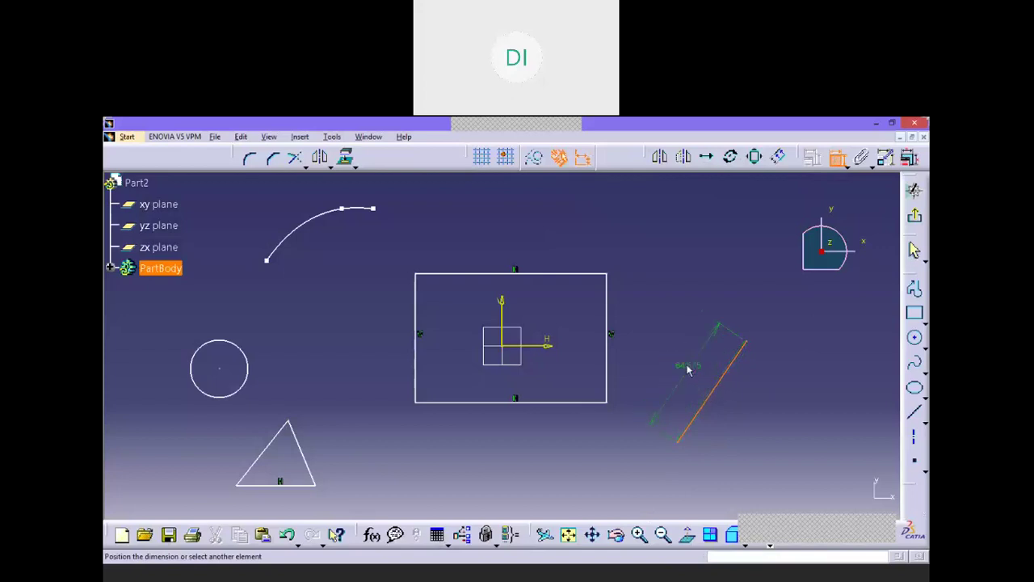
pyautogui.click(681, 364)
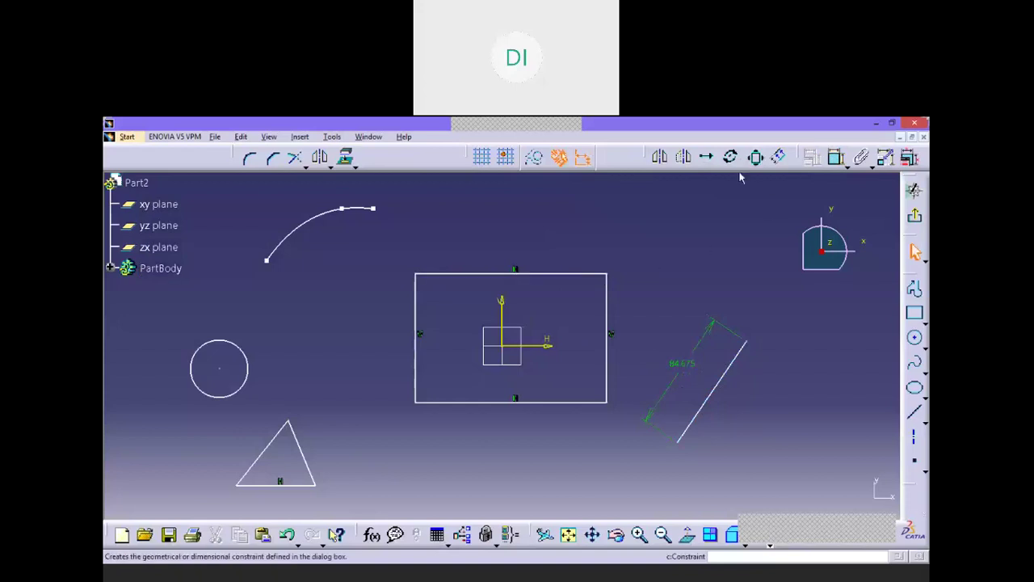
# Re-add the rectangle's 132.184 width and 89.244 height dimensions, abandoning a spline constraint.
pyautogui.press('Return')
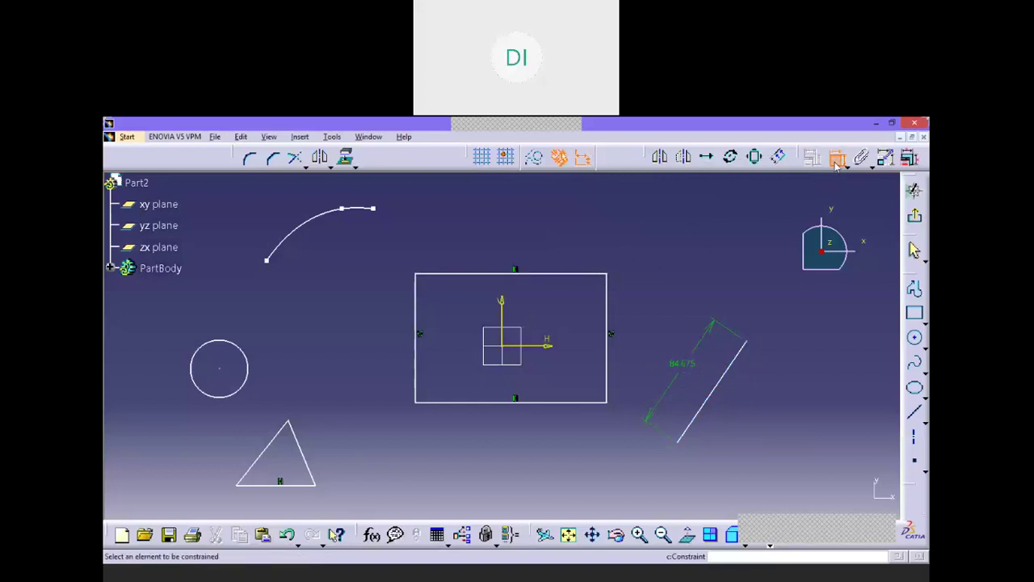
pyautogui.click(558, 274)
pyautogui.click(560, 236)
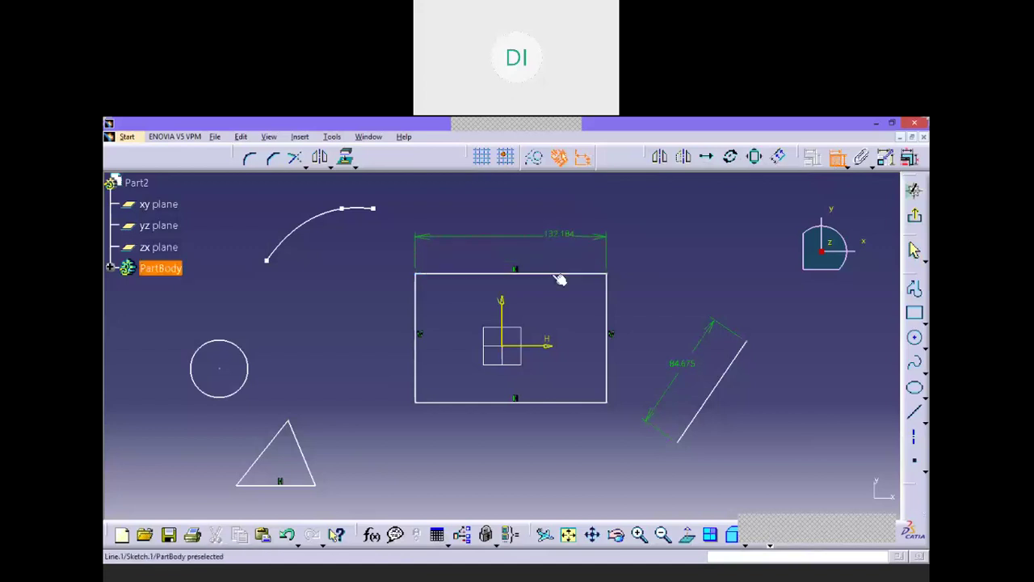
pyautogui.click(607, 306)
pyautogui.click(636, 301)
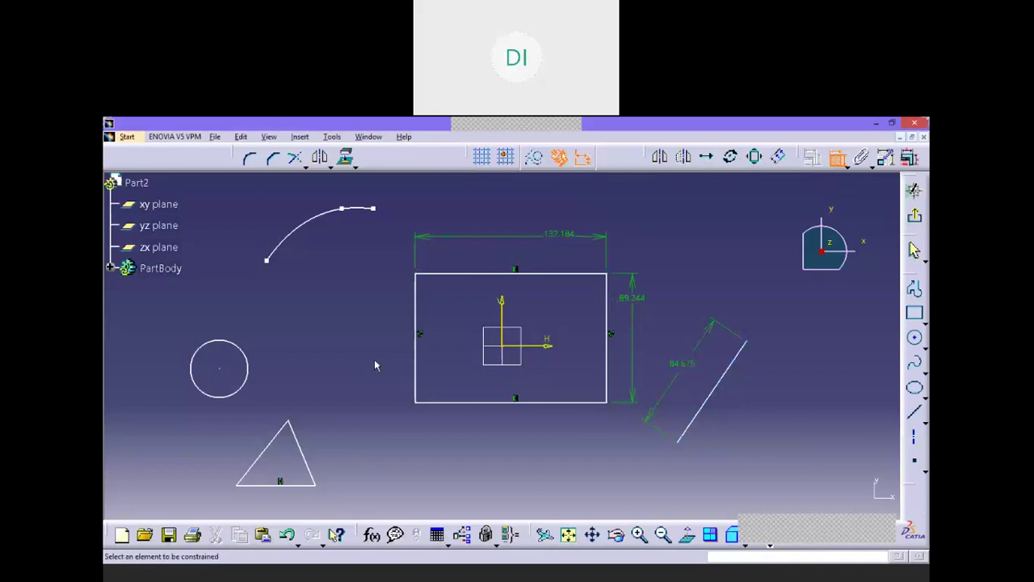
pyautogui.click(326, 220)
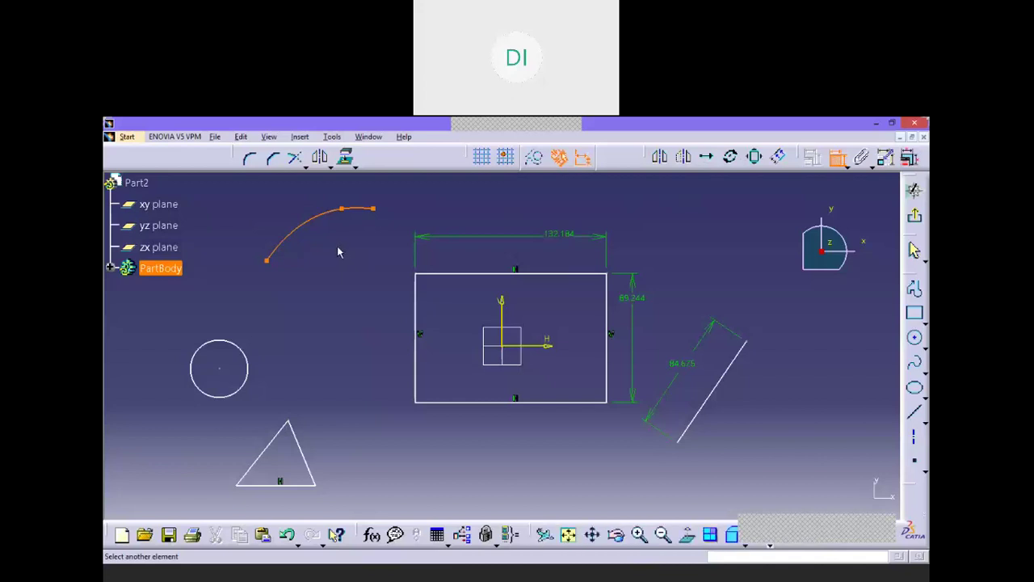
pyautogui.press('Escape')
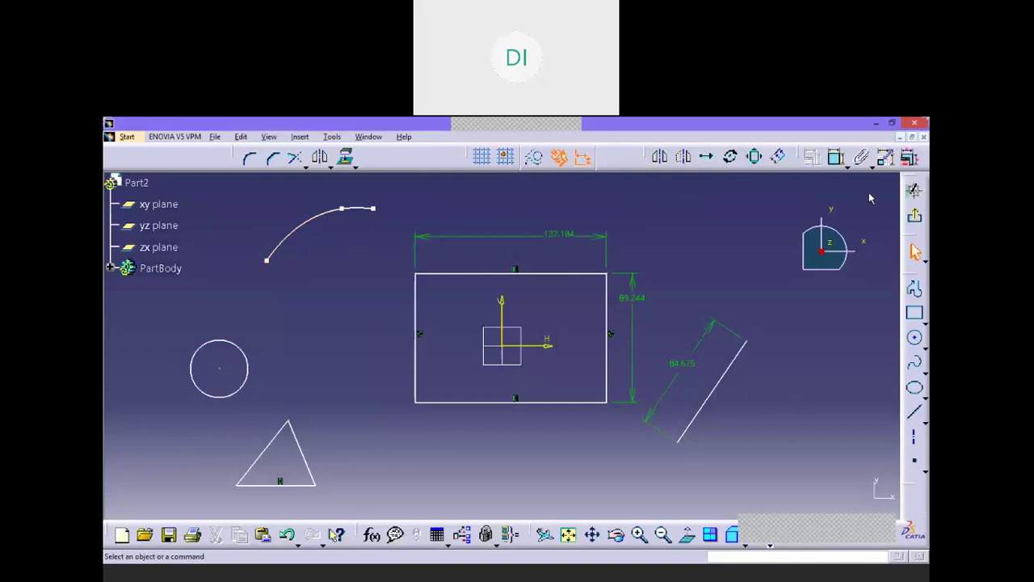
pyautogui.click(835, 157)
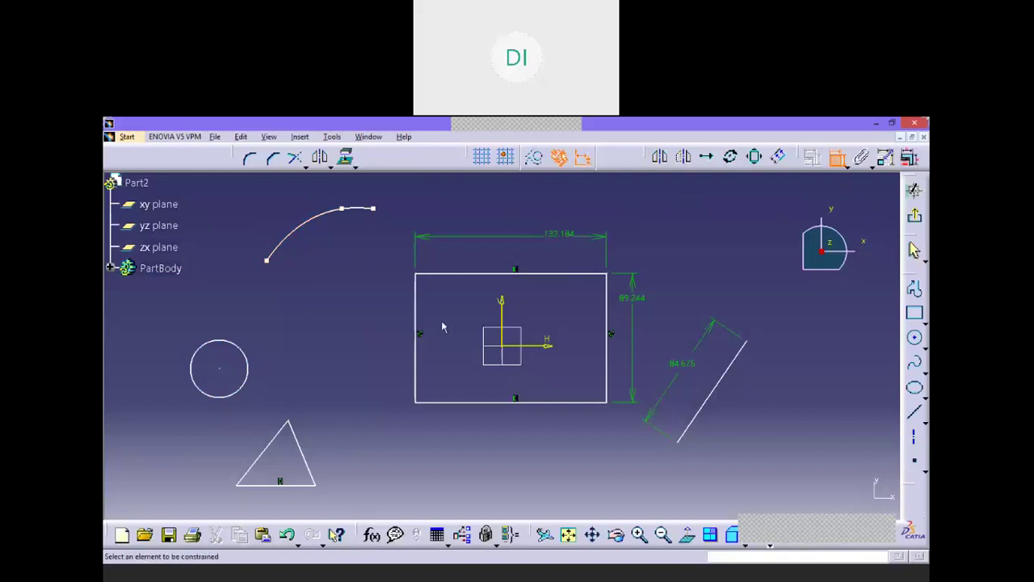
# Dimension the circle with a 39.728 diameter placed above it.
pyautogui.click(230, 346)
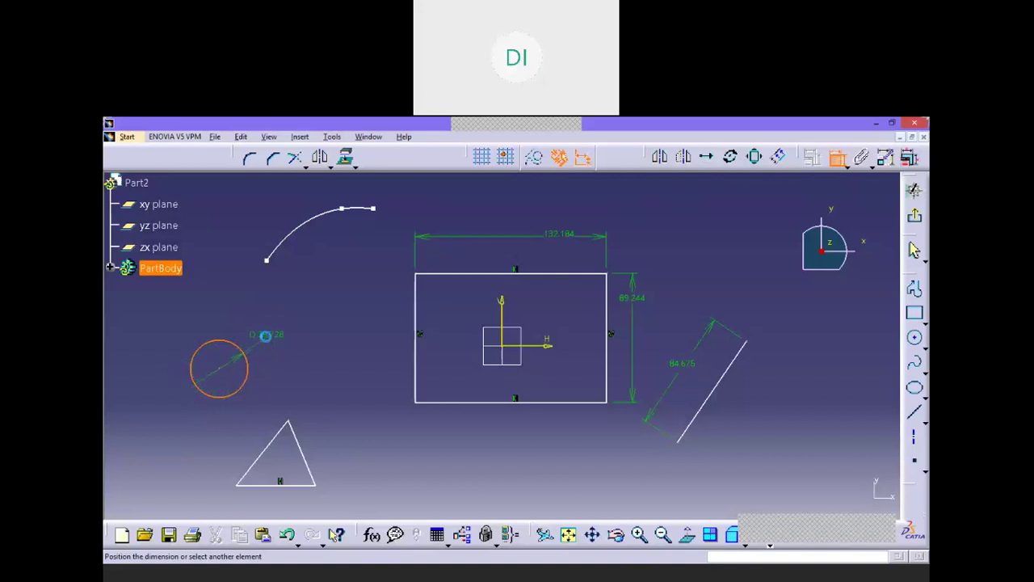
pyautogui.click(269, 339)
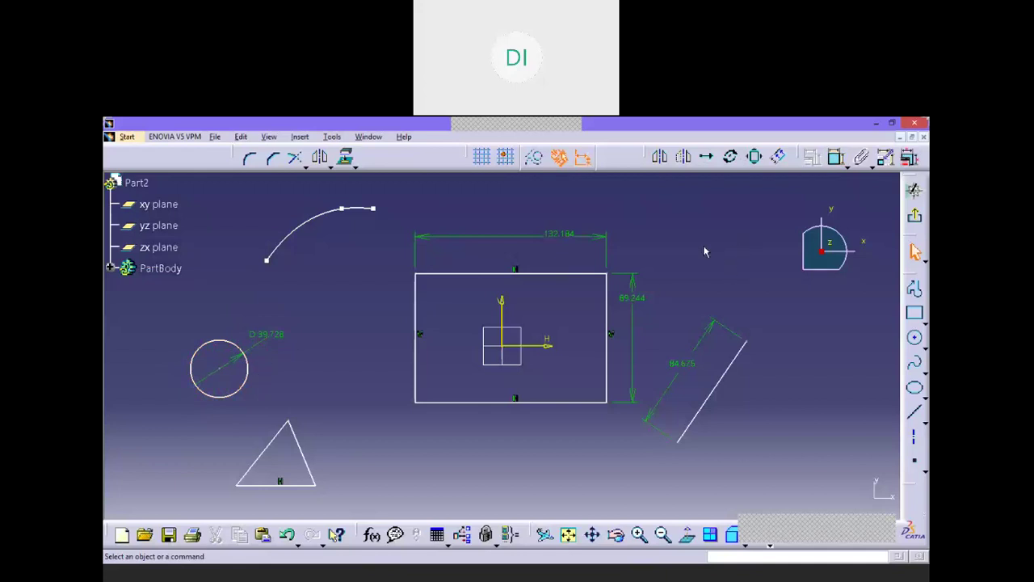
pyautogui.click(839, 162)
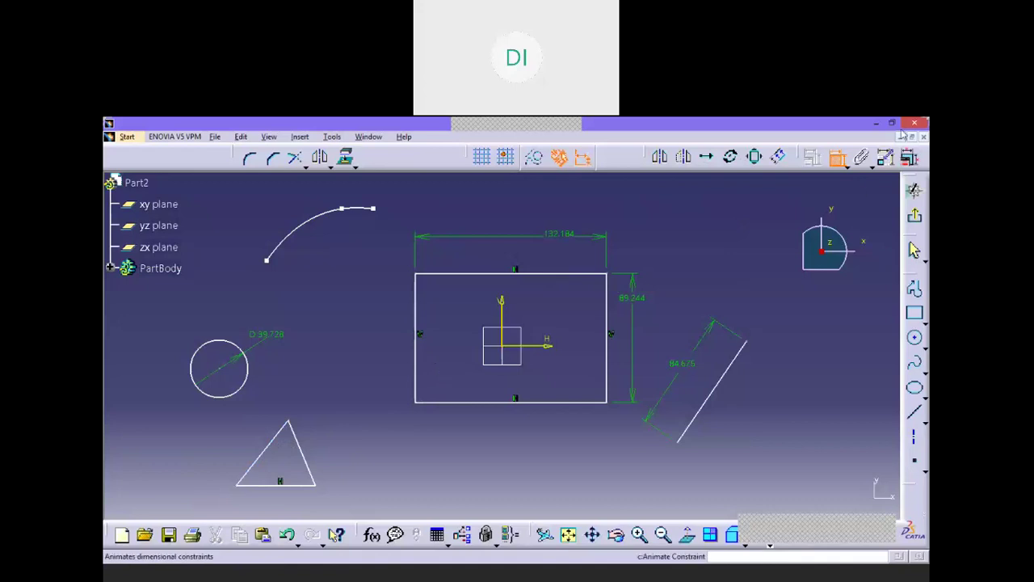
pyautogui.click(812, 157)
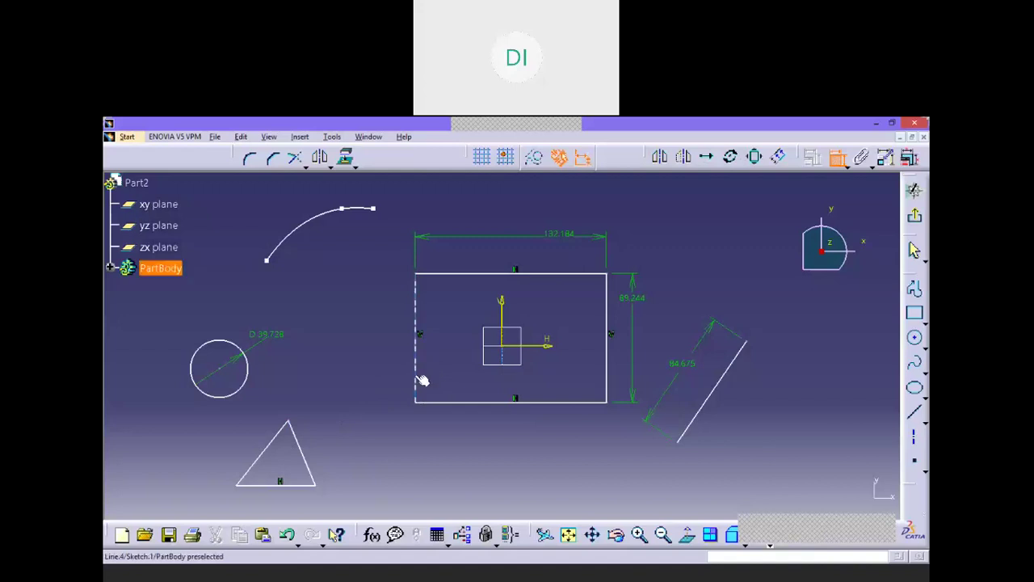
pyautogui.click(418, 379)
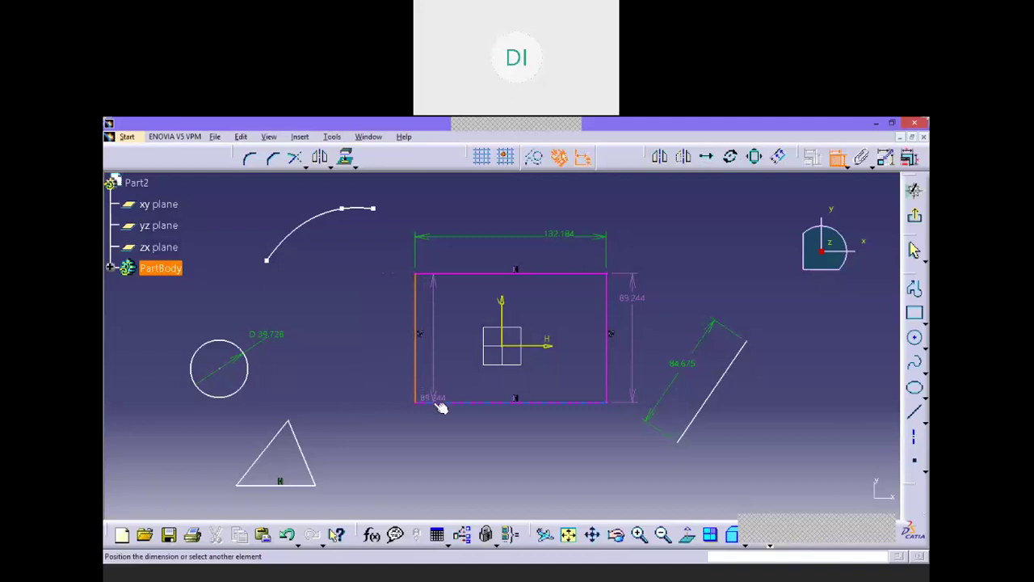
pyautogui.click(441, 402)
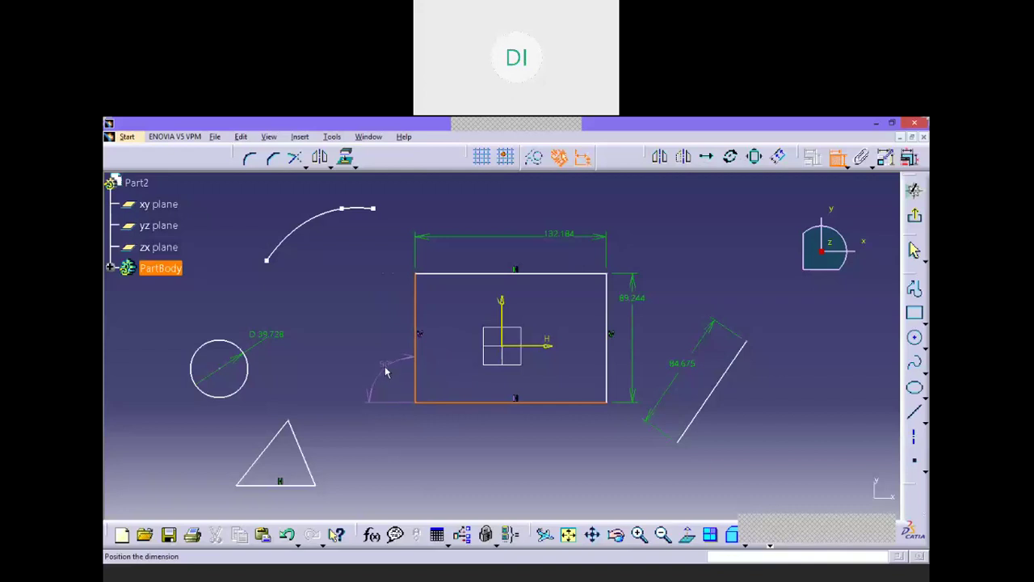
pyautogui.press('Escape')
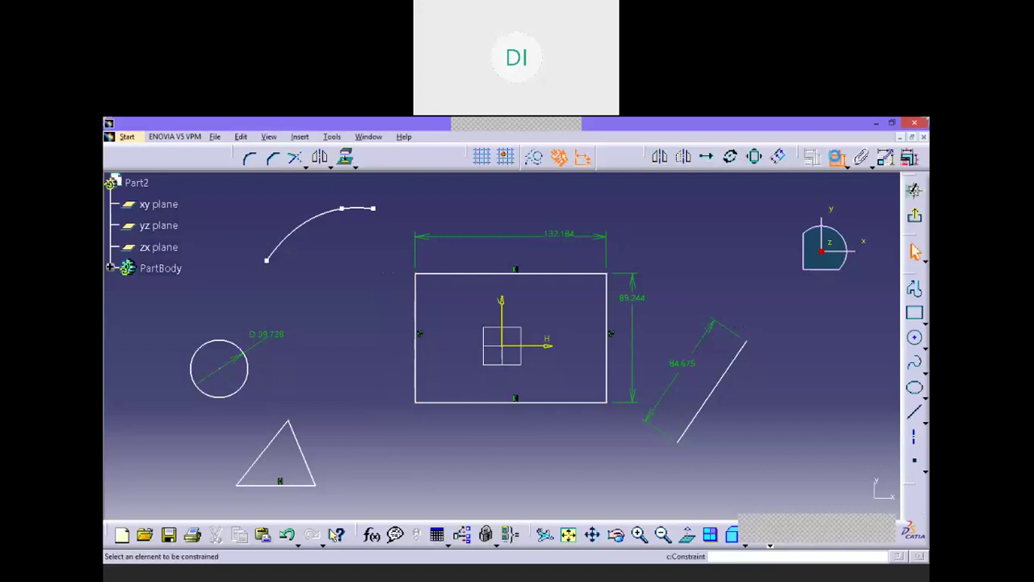
pyautogui.moveTo(382, 404); pyautogui.dragTo(426, 375, button='middle')
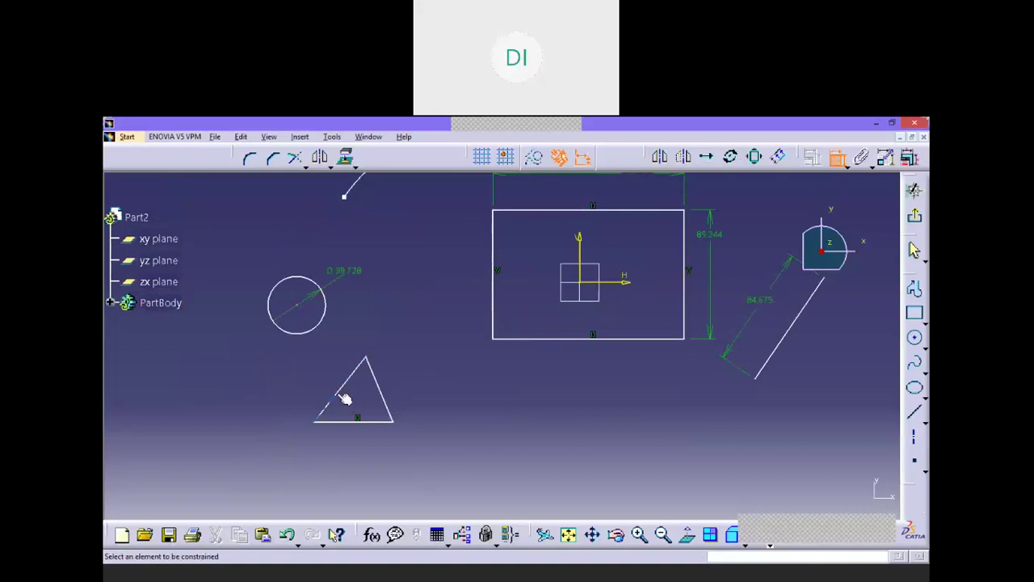
# Dimension the triangle's left side at 57.808 and add an angle between its right side and base.
pyautogui.click(334, 395)
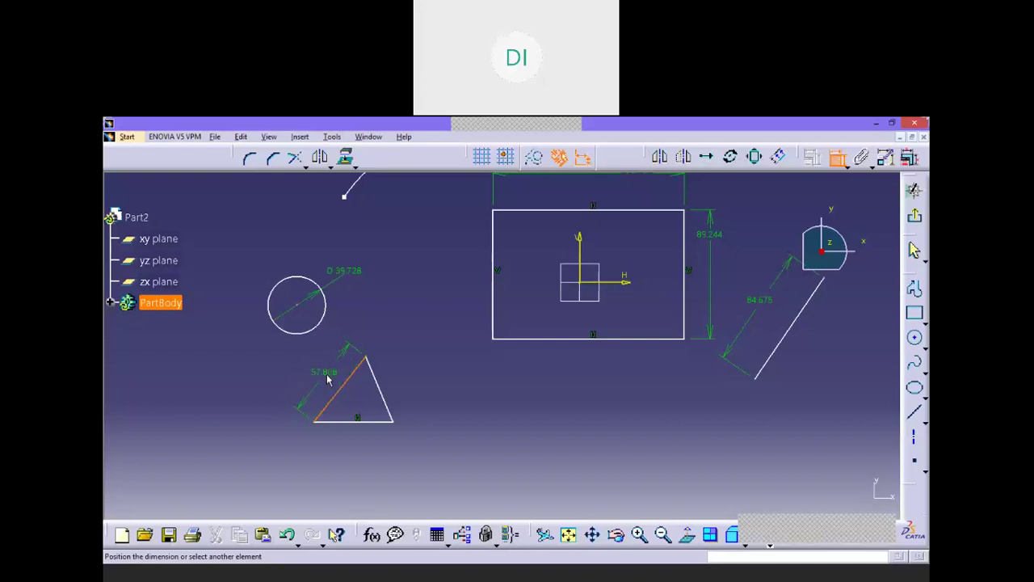
pyautogui.click(327, 379)
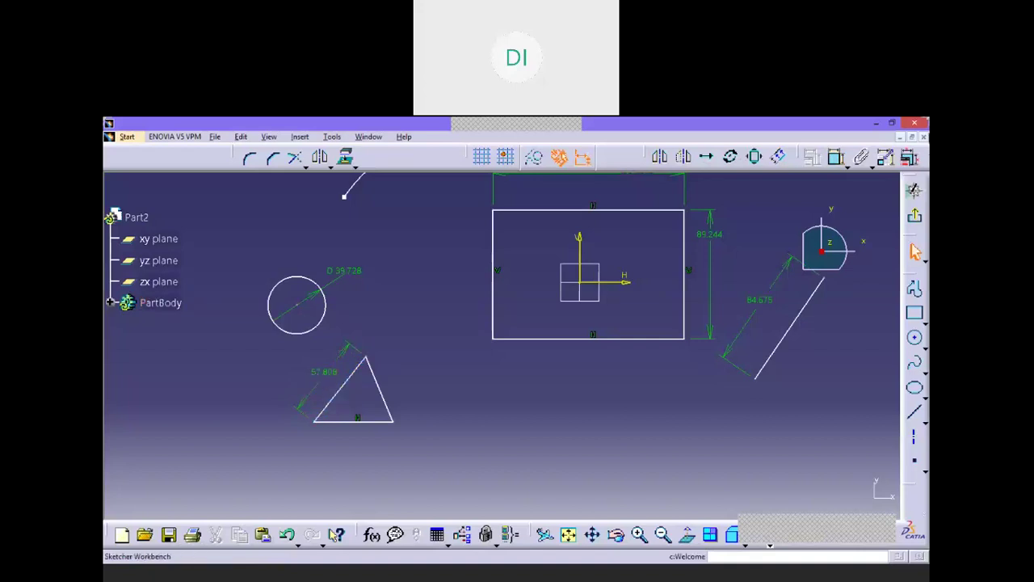
pyautogui.click(838, 158)
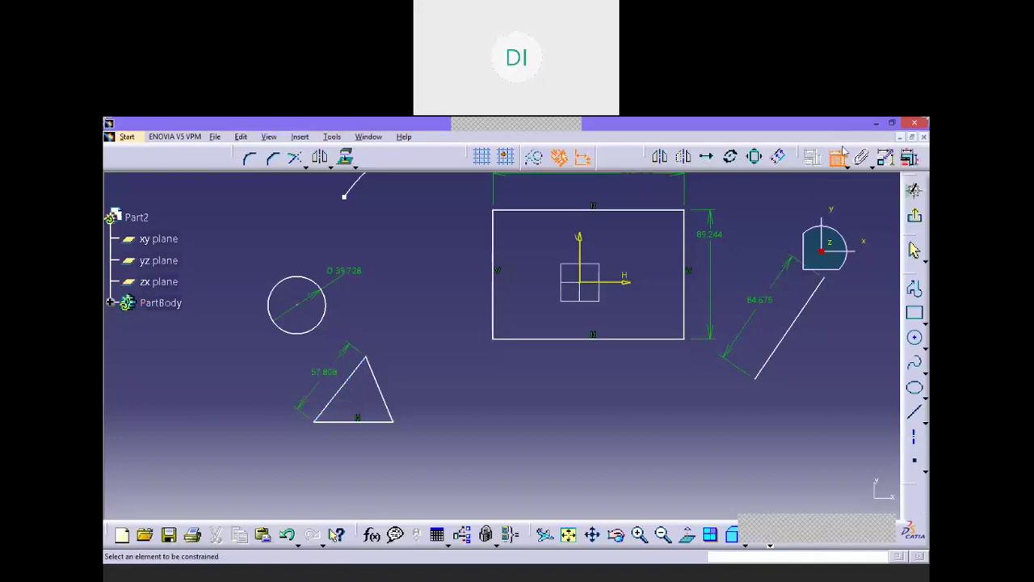
pyautogui.click(382, 395)
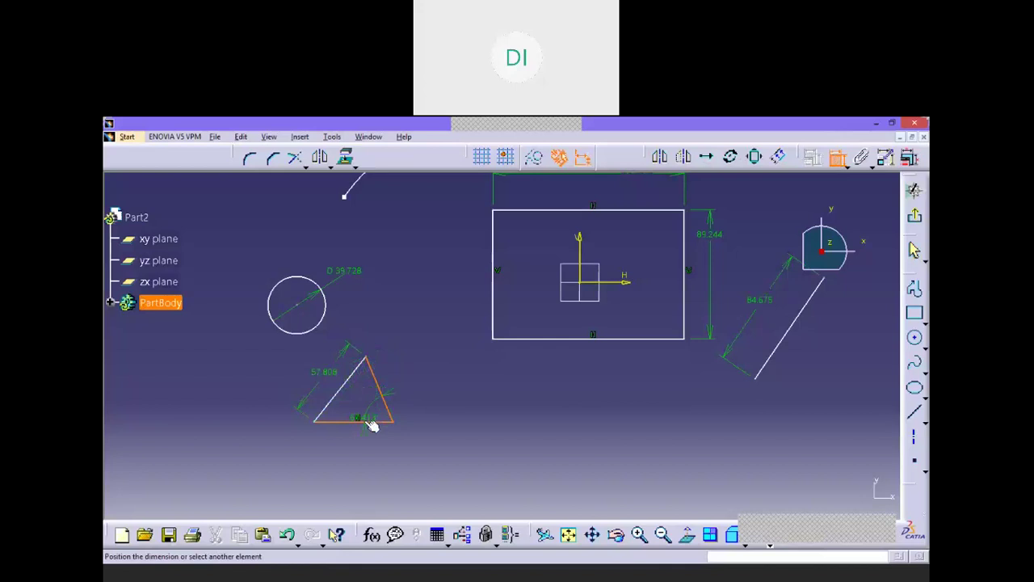
pyautogui.click(368, 422)
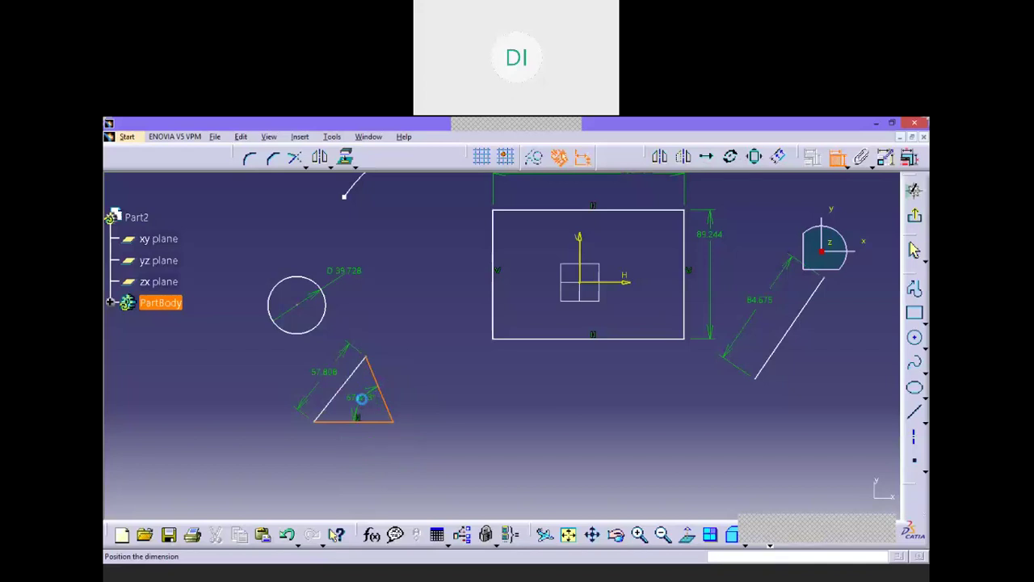
pyautogui.click(360, 406)
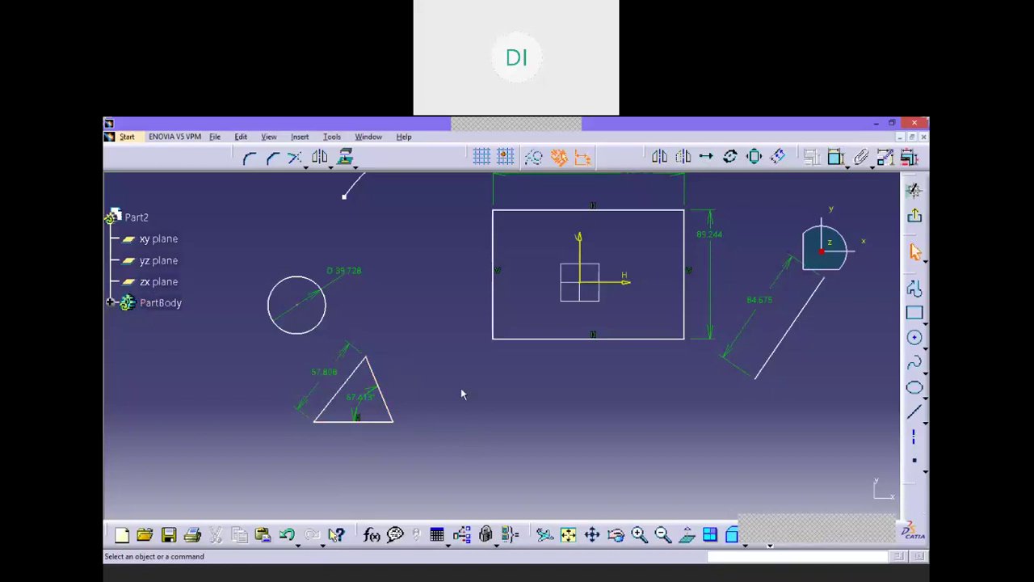
pyautogui.moveTo(461, 390); pyautogui.dragTo(430, 435, button='middle')
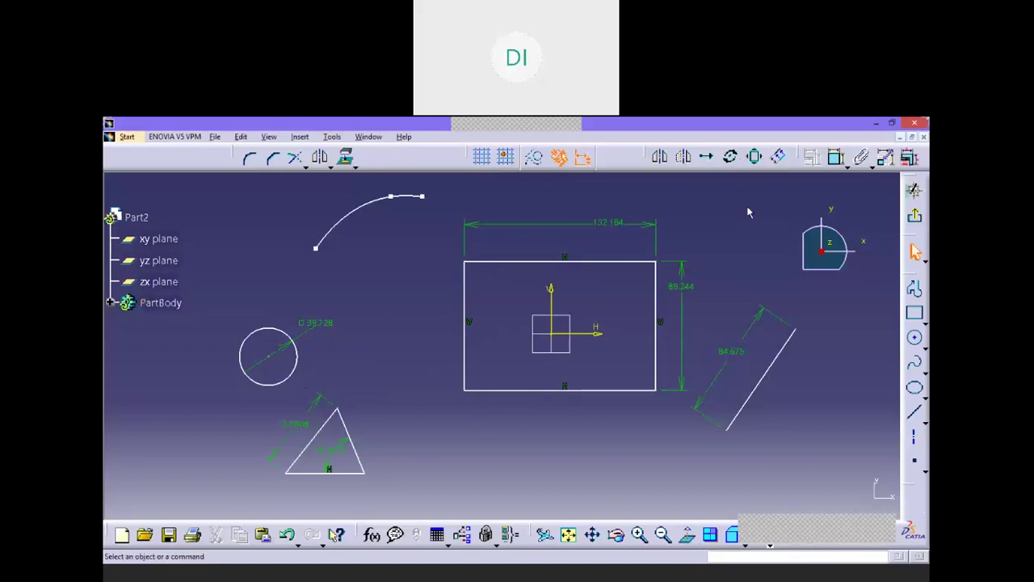
# Start an 87.844 distance dimension from the triangle's top vertex to the rectangle's left edge.
pyautogui.click(836, 156)
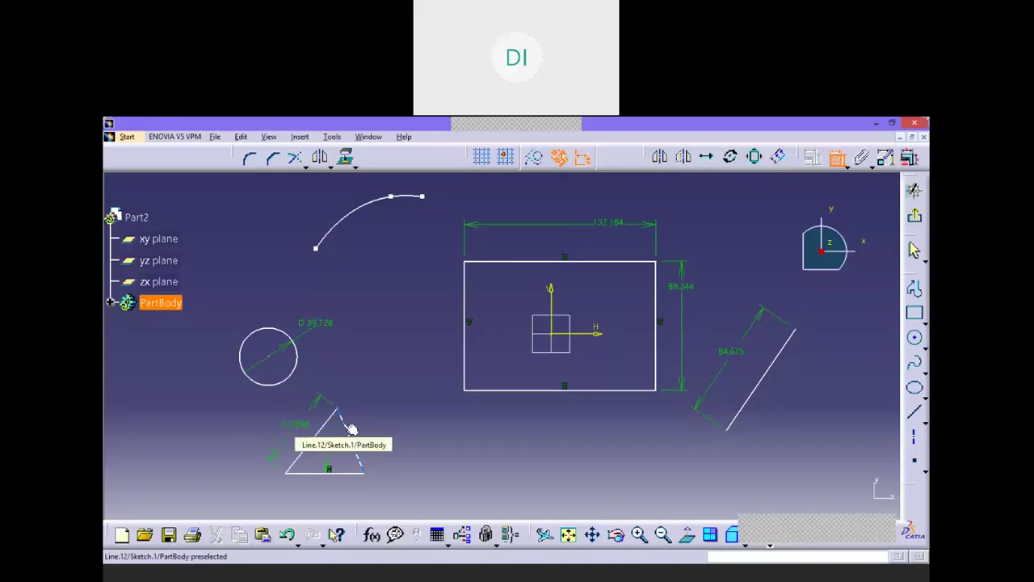
pyautogui.click(345, 417)
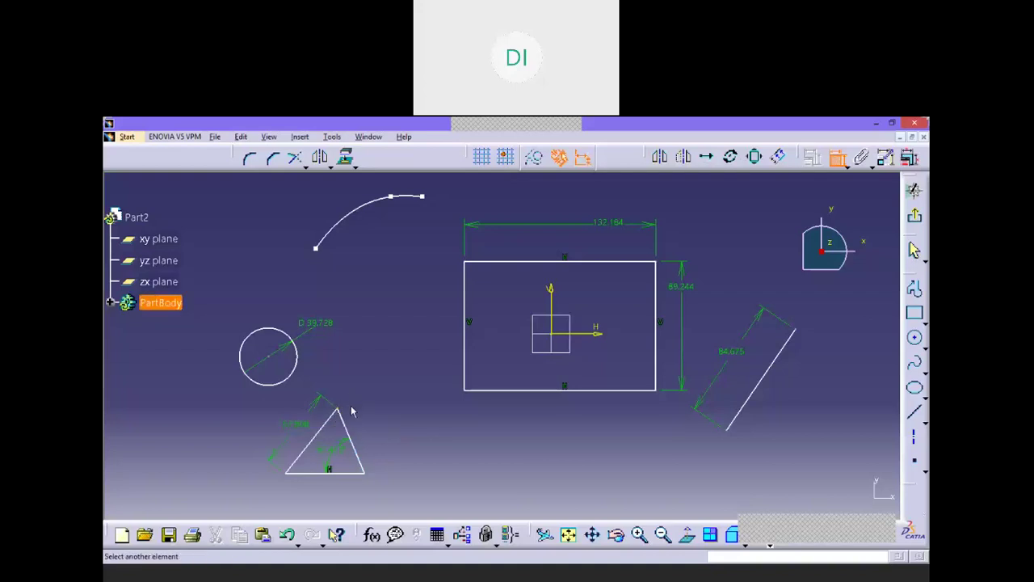
pyautogui.click(343, 413)
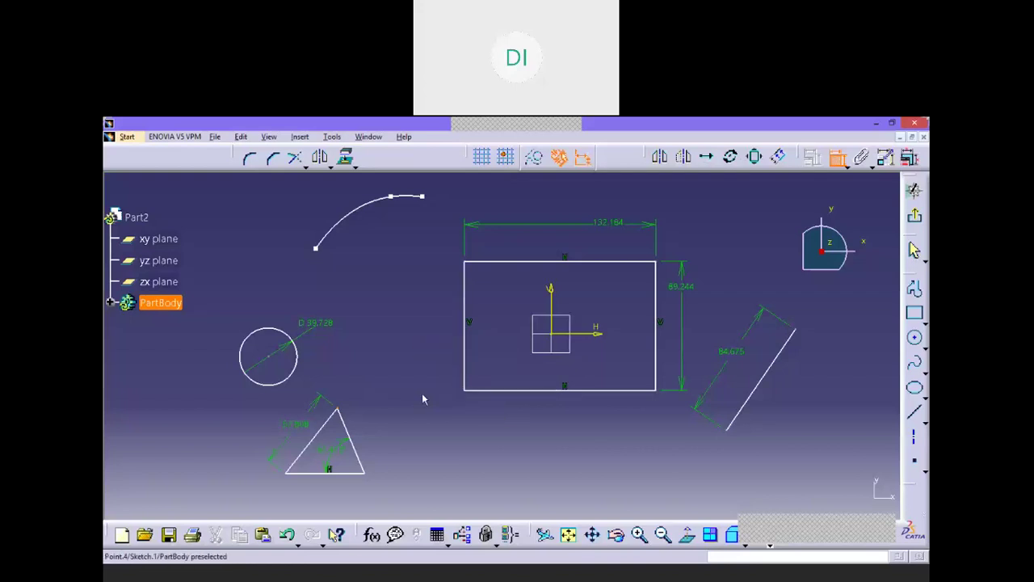
pyautogui.click(467, 317)
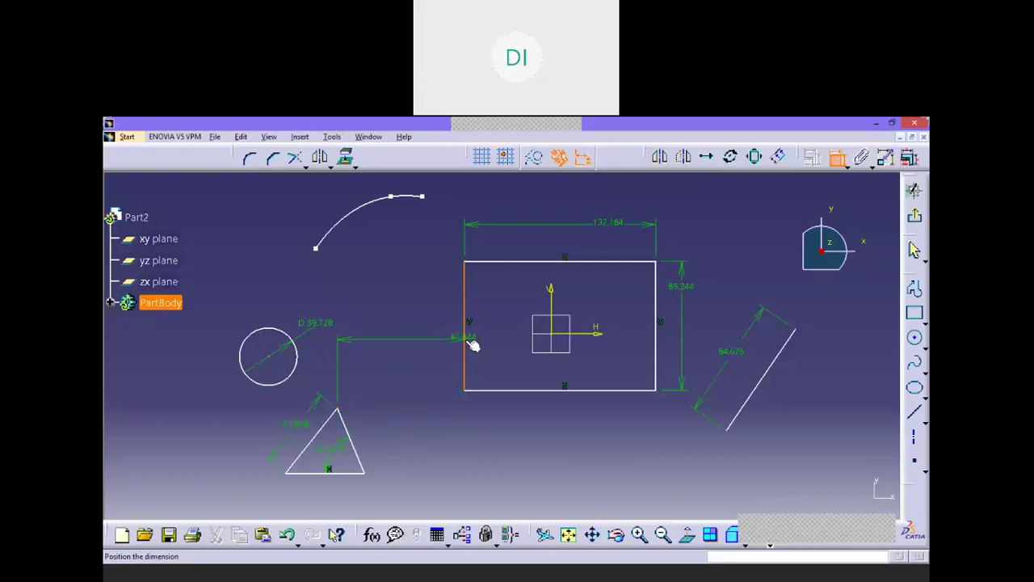
# Add a trial 88.68 distance from the triangle apex to the rectangle's bottom-left corner, then delete it.
pyautogui.press('Escape')
pyautogui.click(837, 158)
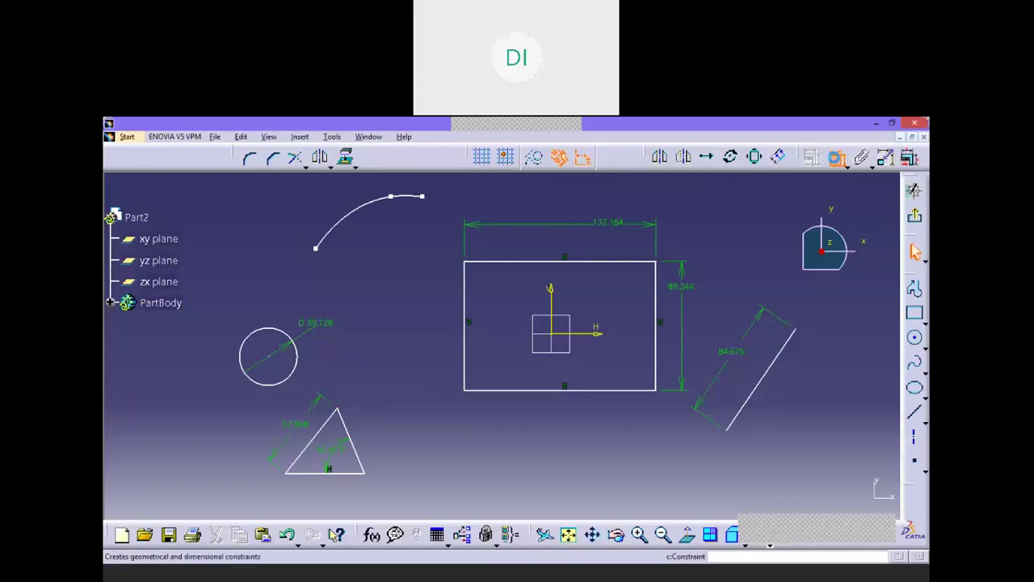
pyautogui.click(338, 410)
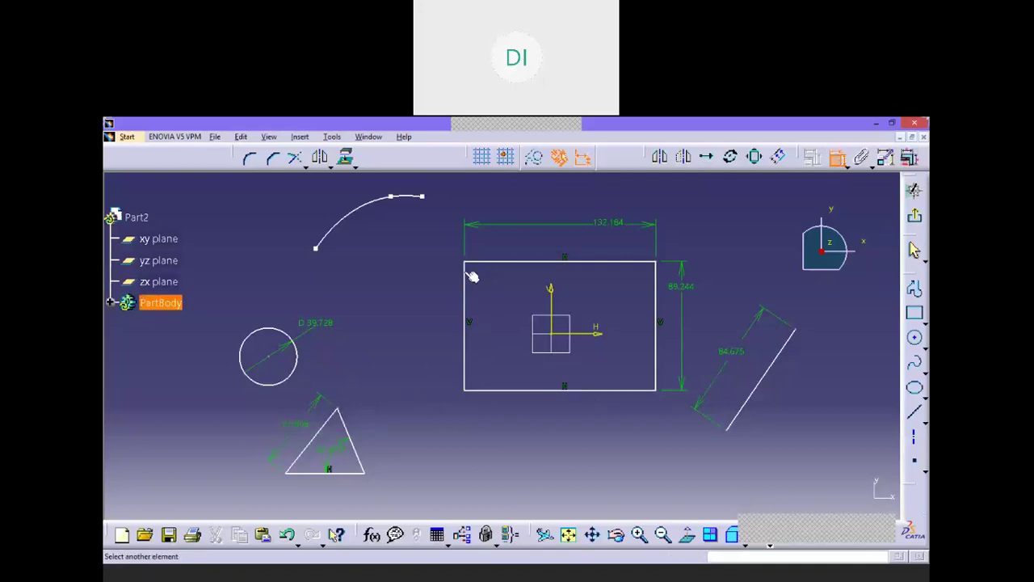
pyautogui.click(467, 392)
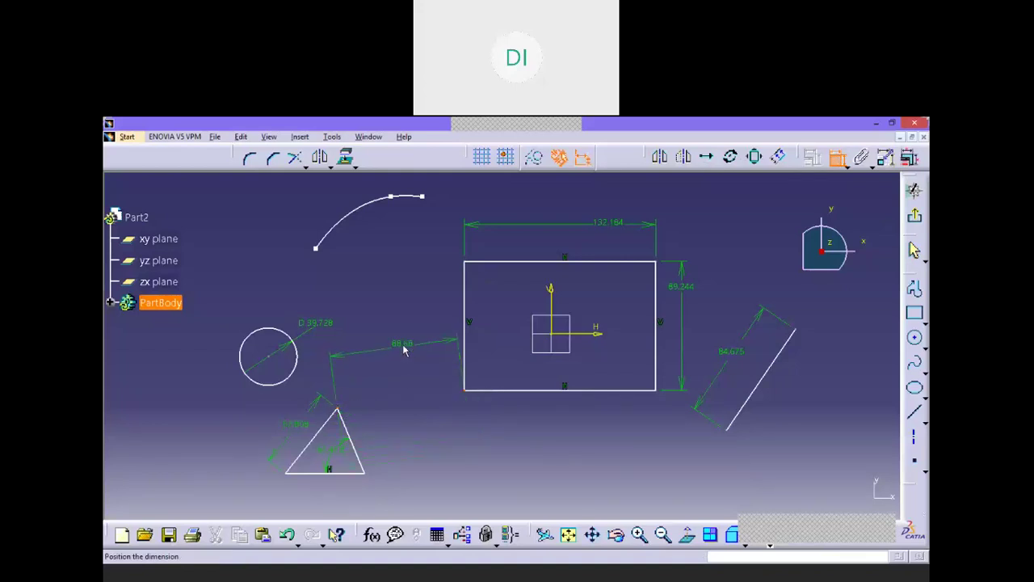
pyautogui.click(402, 354)
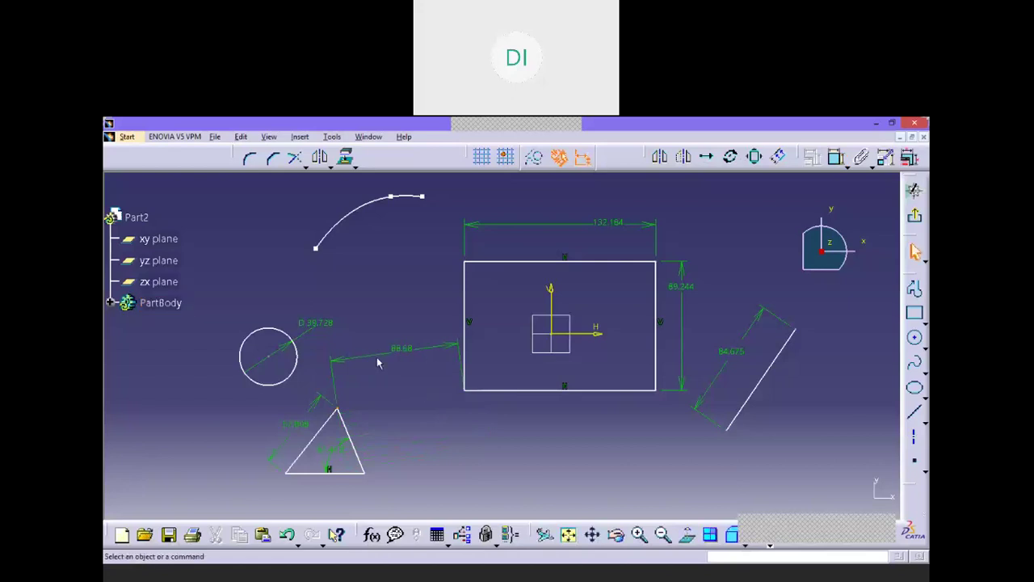
pyautogui.click(341, 415)
pyautogui.click(401, 352)
pyautogui.press('Delete')
# Start a constraint between the triangle's right side and the rectangle's left side, showing its type options.
pyautogui.click(835, 157)
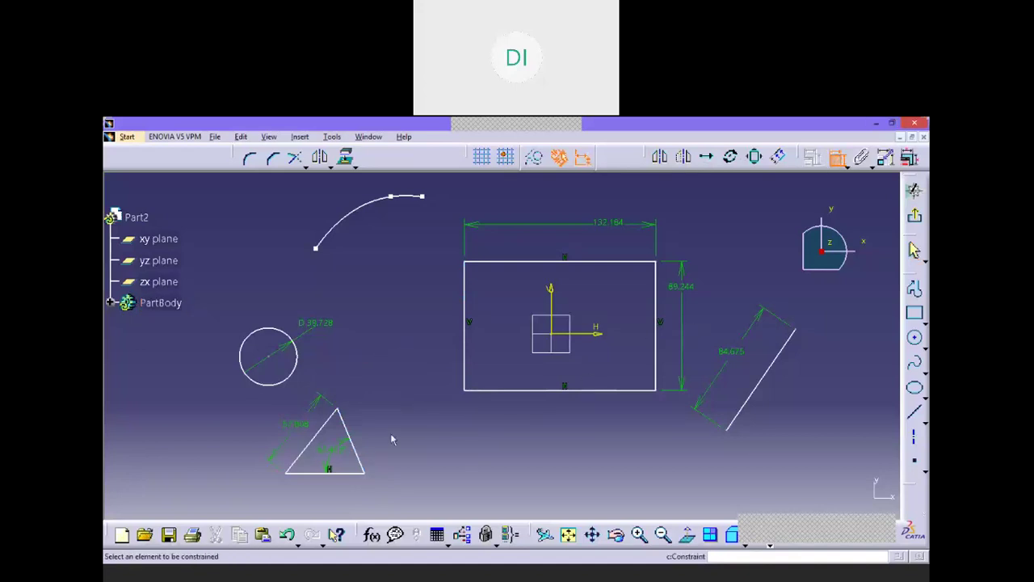
pyautogui.click(353, 447)
pyautogui.click(465, 298)
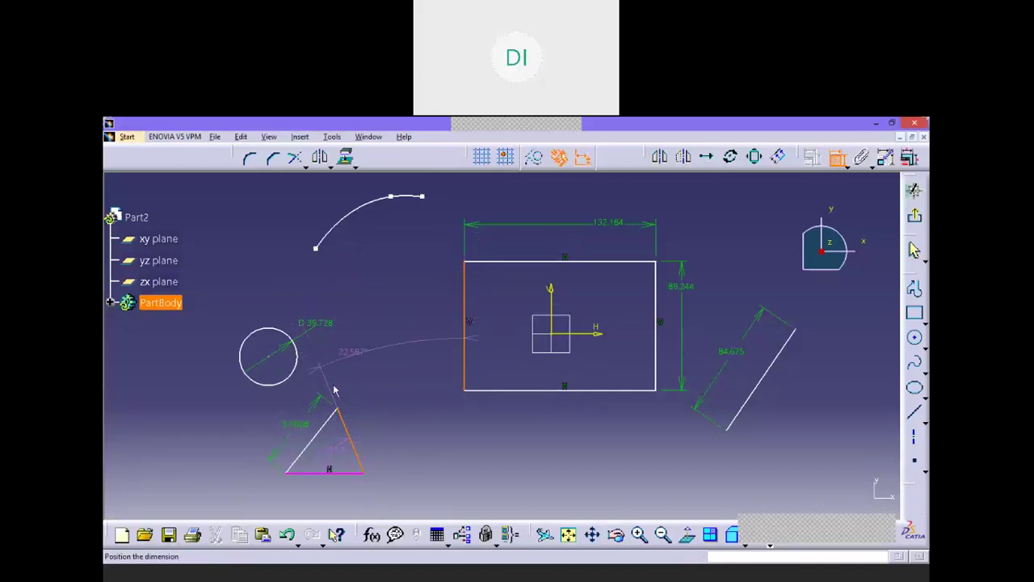
pyautogui.click(321, 331)
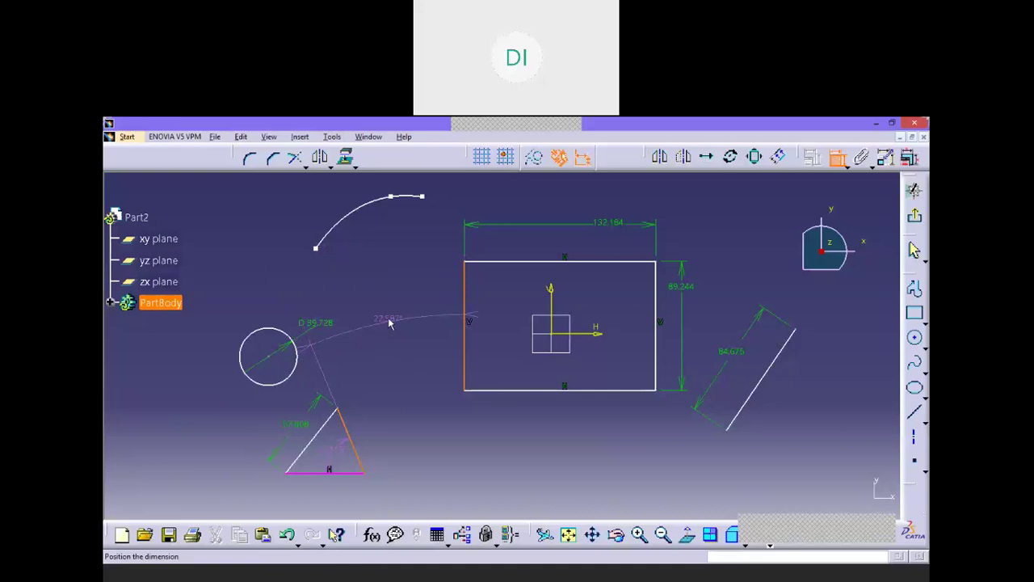
pyautogui.rightClick(389, 323)
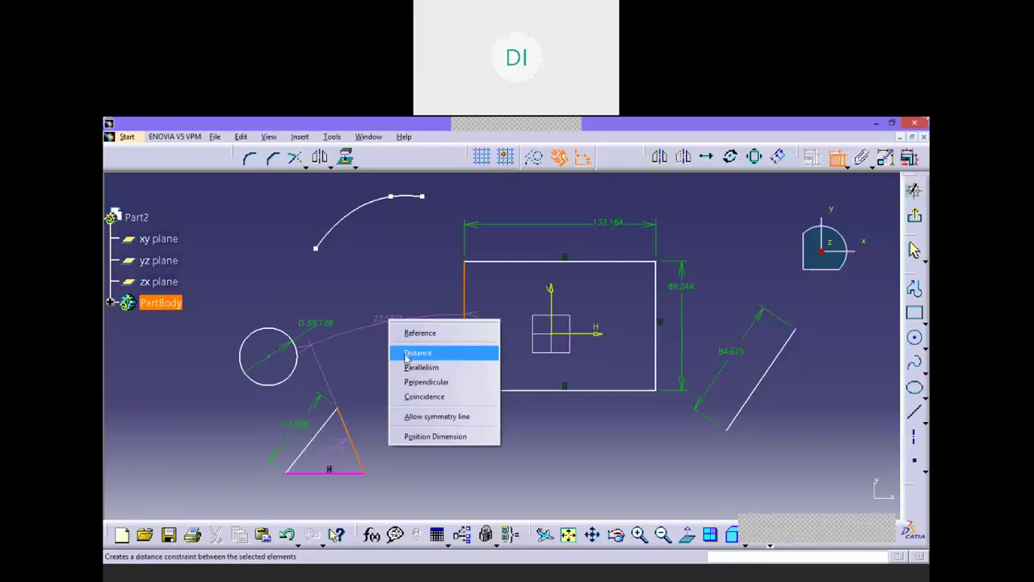
# Switch the pending triangle-to-rectangle constraint to a distance and place it.
pyautogui.click(407, 356)
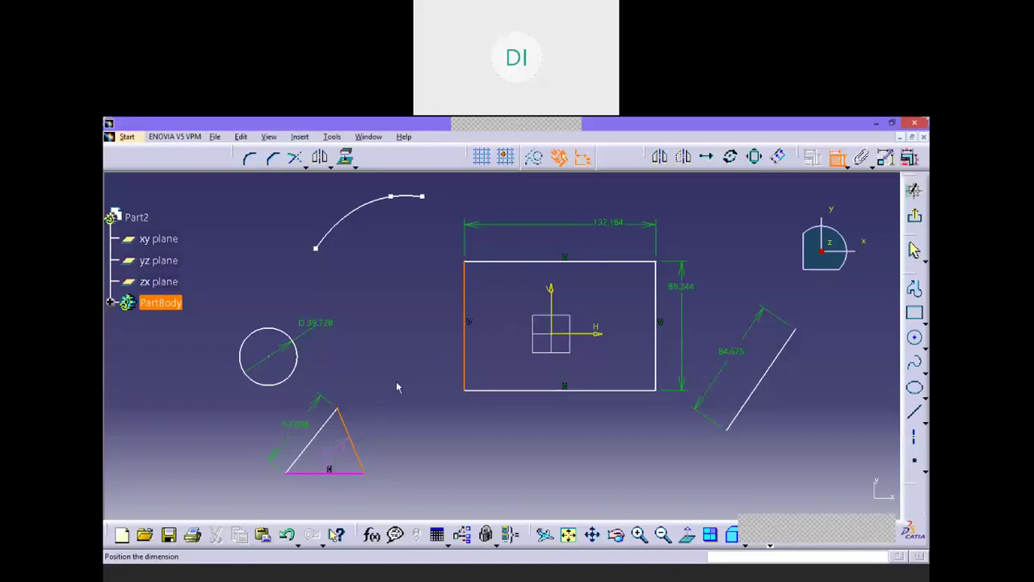
pyautogui.click(385, 324)
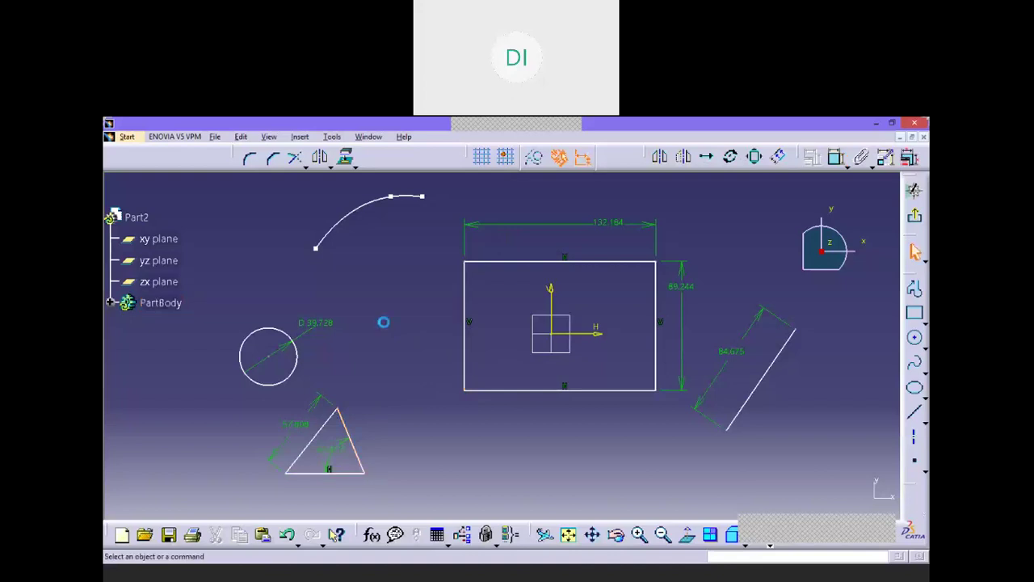
# Make the triangle's right side perpendicular to the rectangle's left side, then undo it.
pyautogui.click(363, 459)
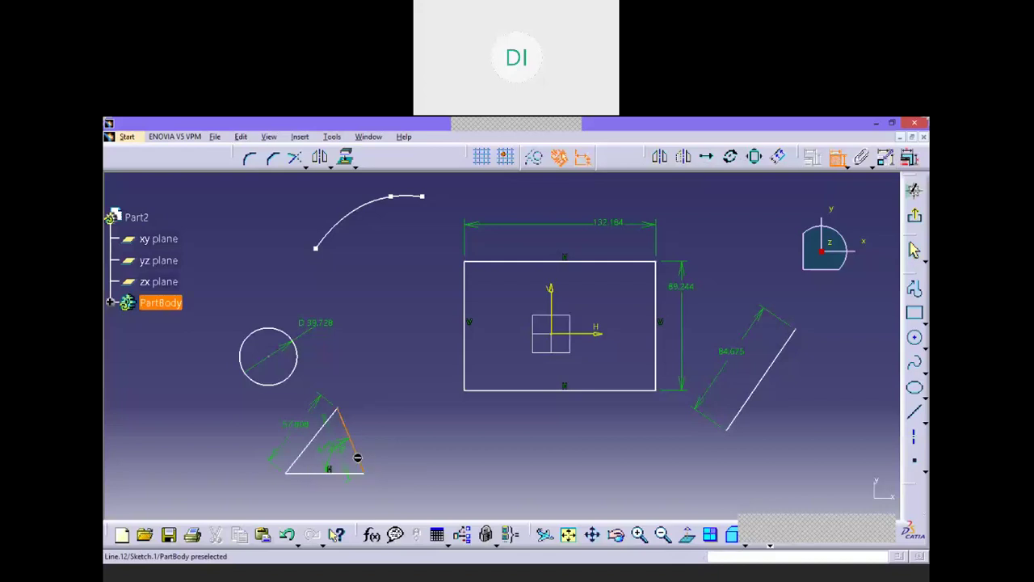
pyautogui.click(466, 323)
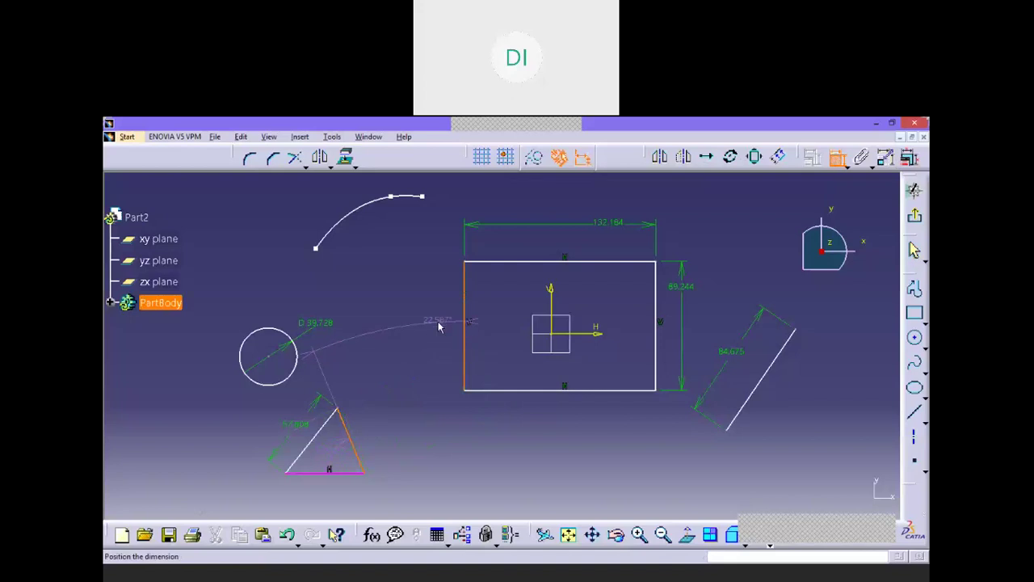
pyautogui.rightClick(389, 326)
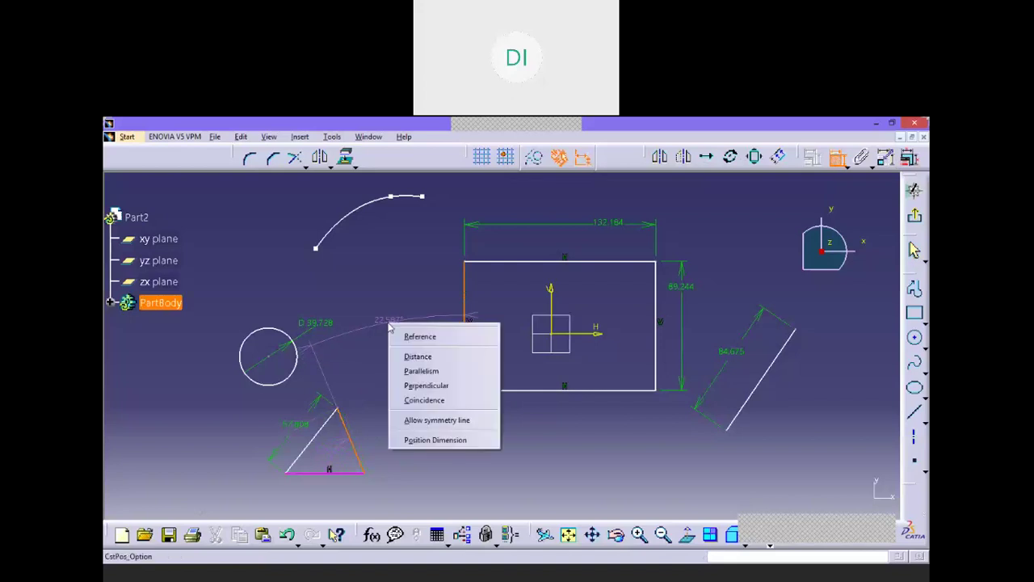
pyautogui.click(447, 386)
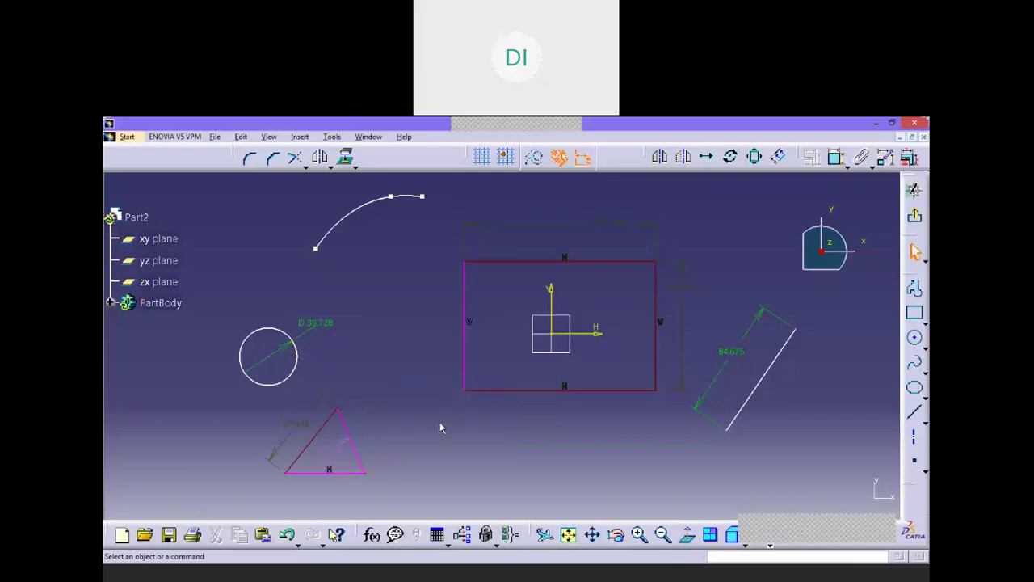
pyautogui.hotkey('ctrl', 'z')
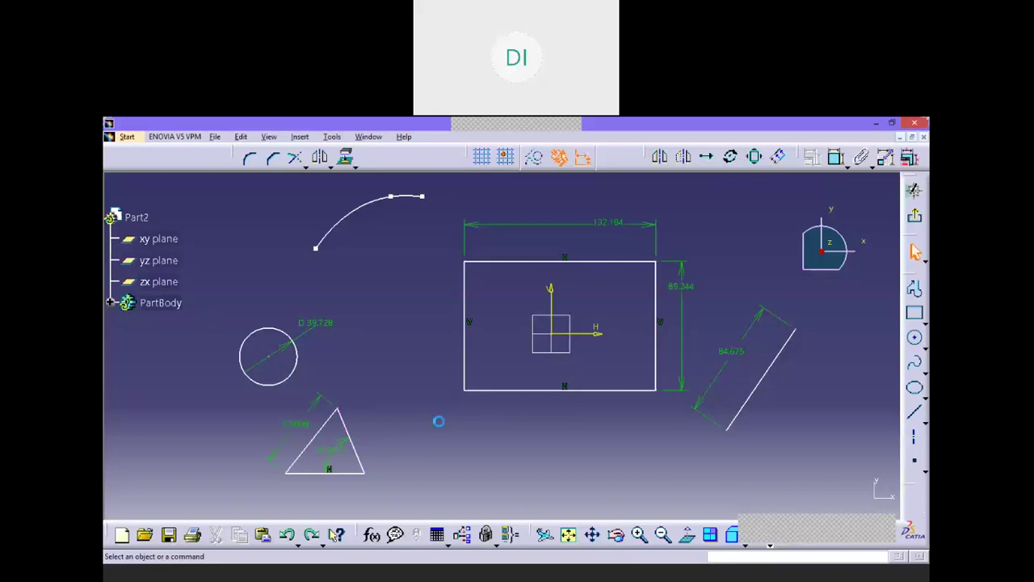
pyautogui.click(837, 157)
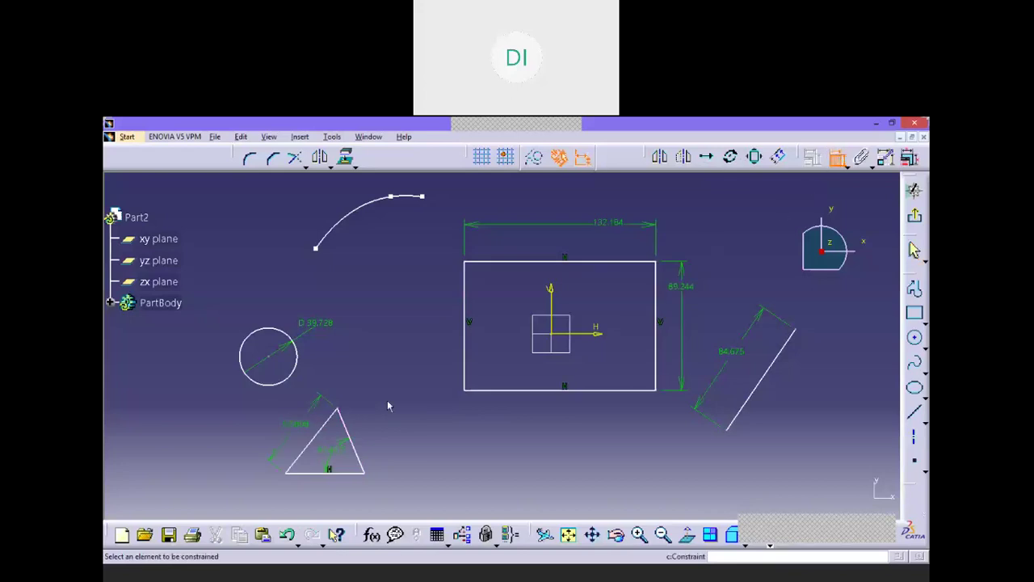
pyautogui.click(350, 438)
pyautogui.click(466, 334)
pyautogui.rightClick(410, 336)
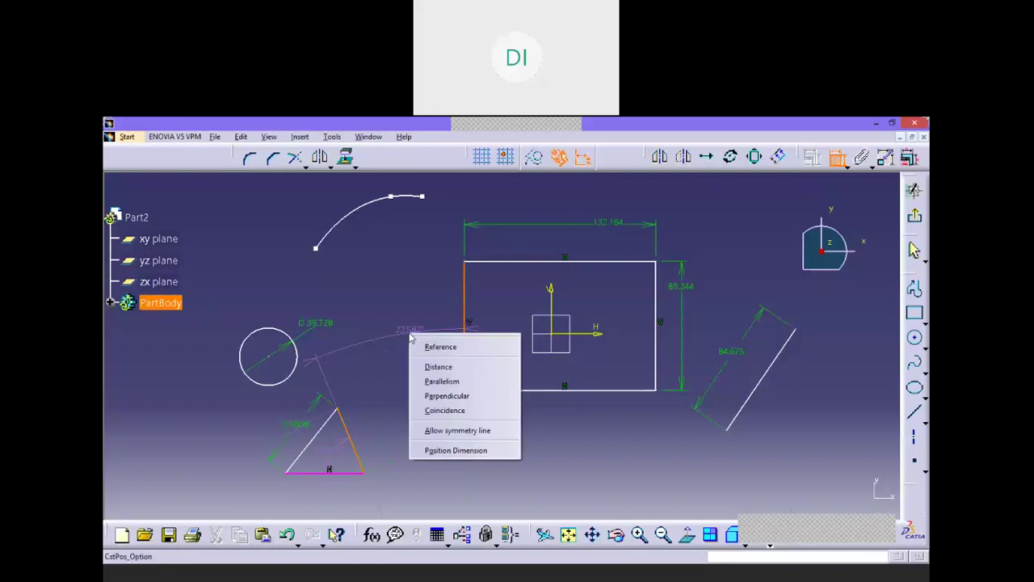
pyautogui.click(438, 411)
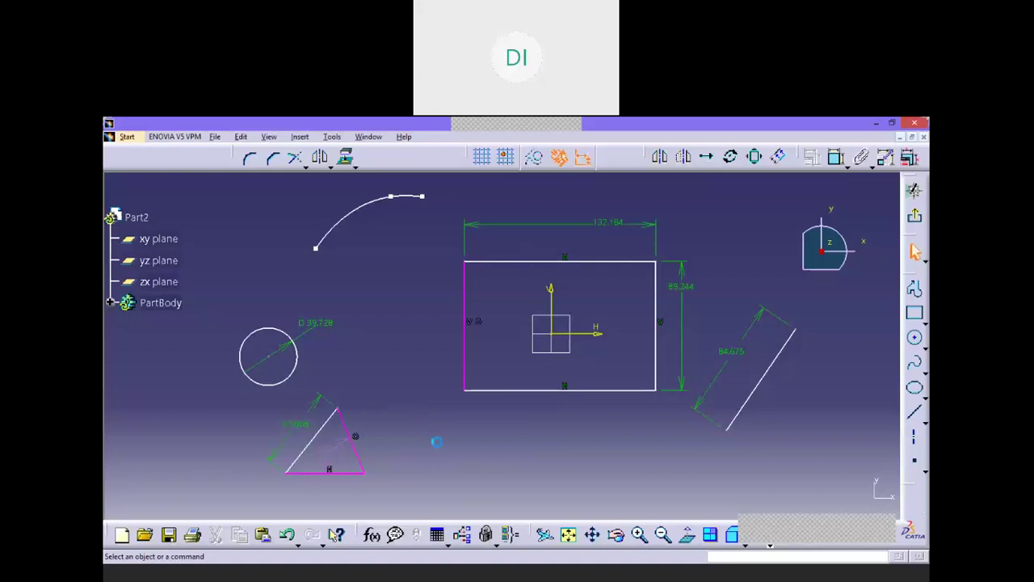
pyautogui.hotkey('ctrl', 'z')
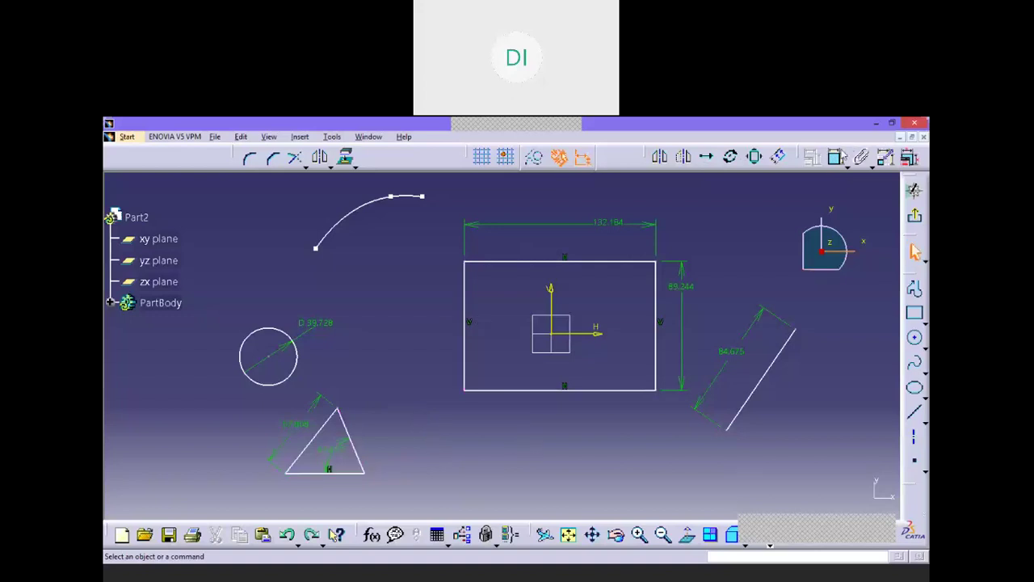
# Draw a small rectangle to the left of the large rectangle.
pyautogui.click(916, 316)
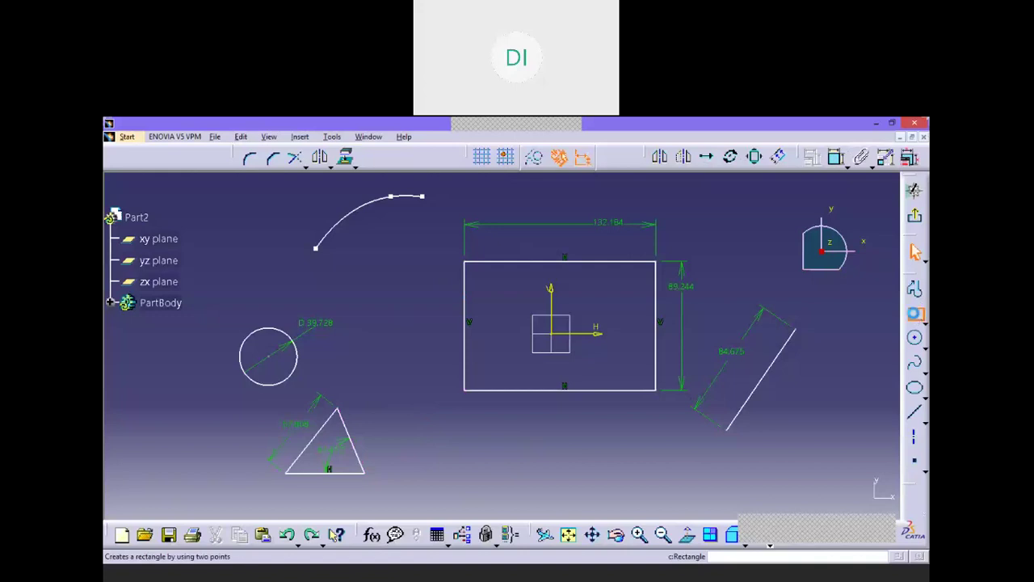
pyautogui.click(325, 274)
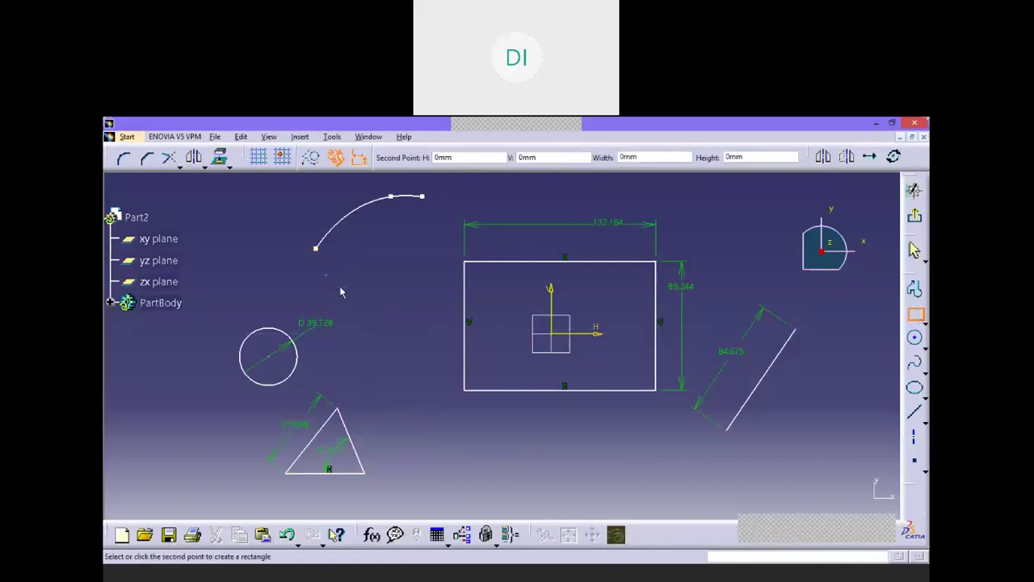
pyautogui.click(374, 332)
pyautogui.click(369, 361)
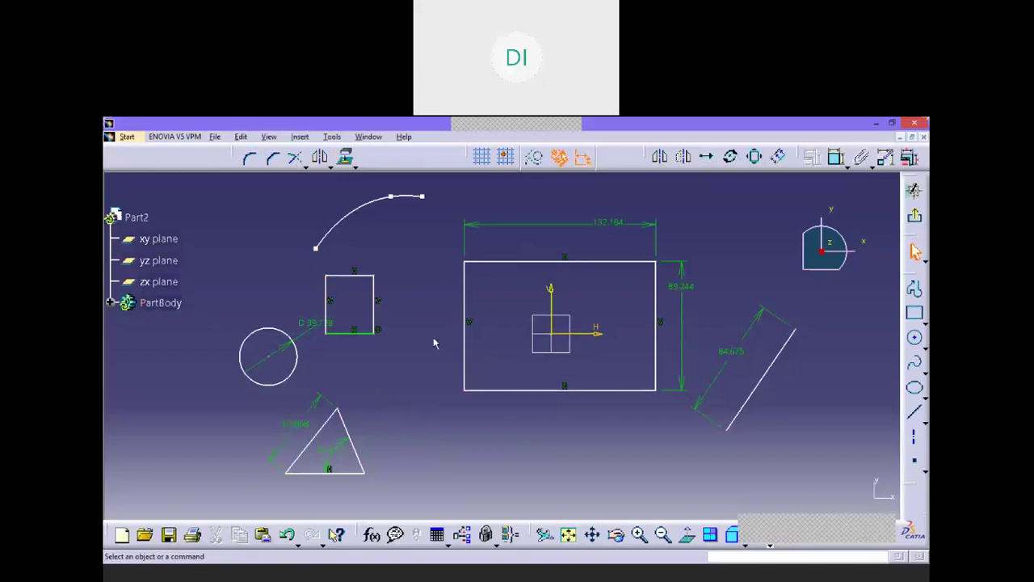
# Dimension the 62.801 gap between the small rectangle's right edge and the large rectangle's left edge.
pyautogui.click(837, 156)
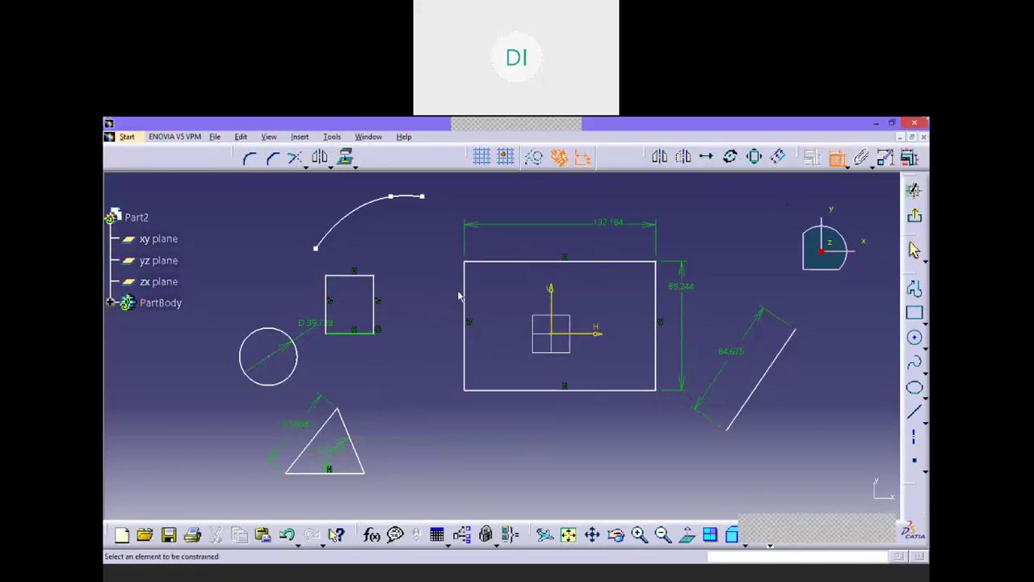
pyautogui.click(375, 300)
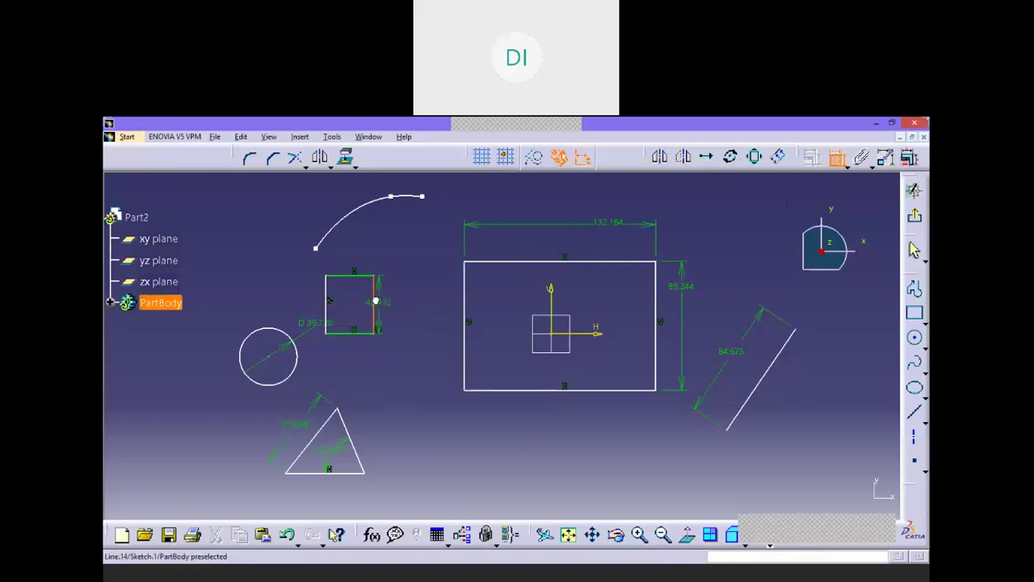
pyautogui.click(465, 301)
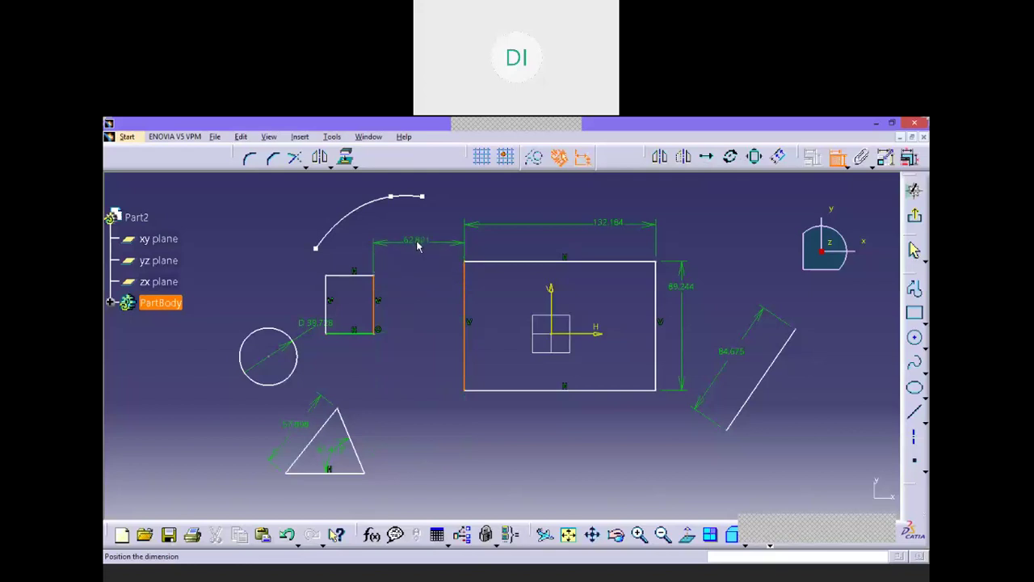
pyautogui.click(417, 246)
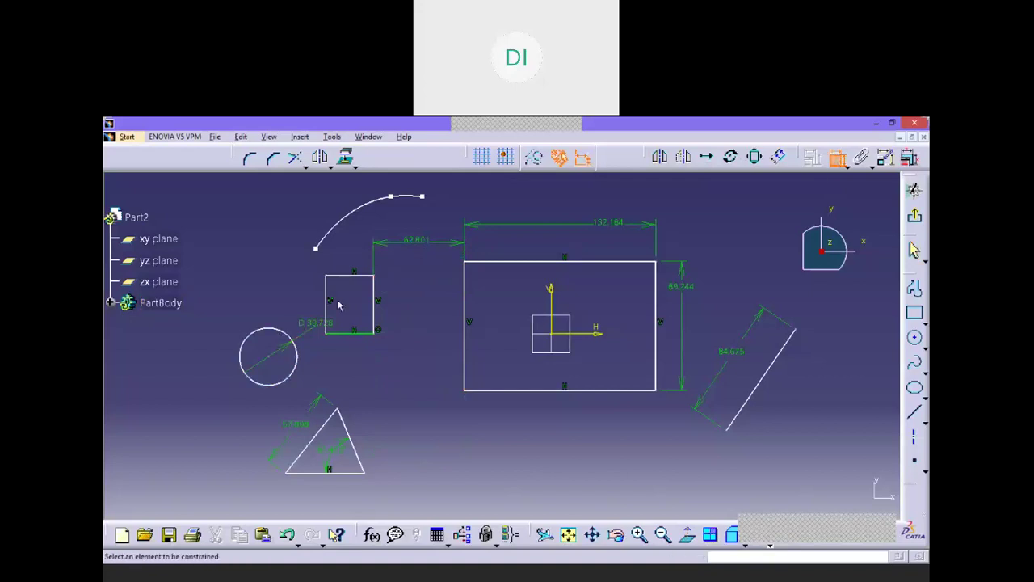
# Add an angle between the small rectangle's right edge and the large rectangle's top, then undo it.
pyautogui.click(378, 306)
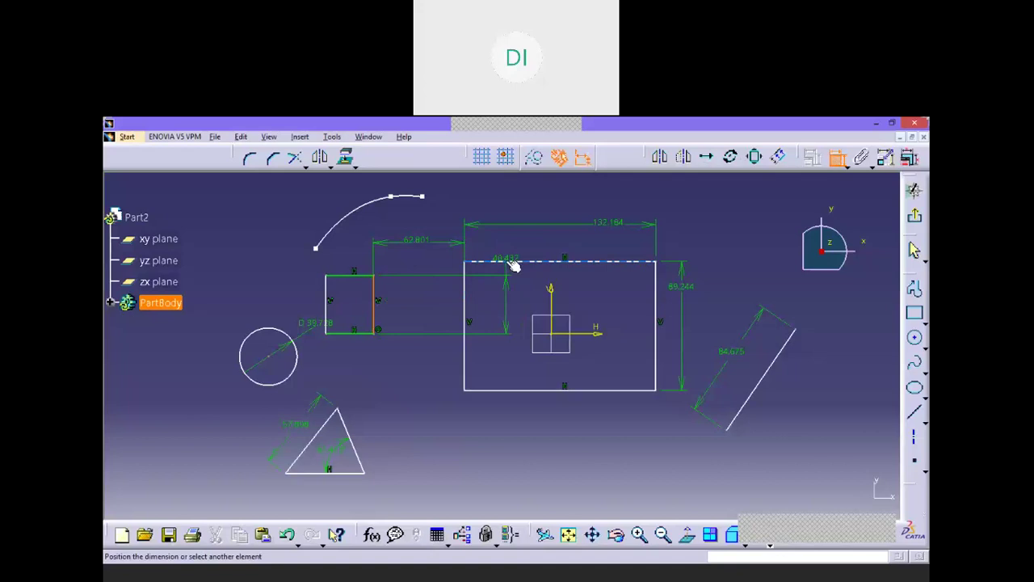
pyautogui.click(513, 264)
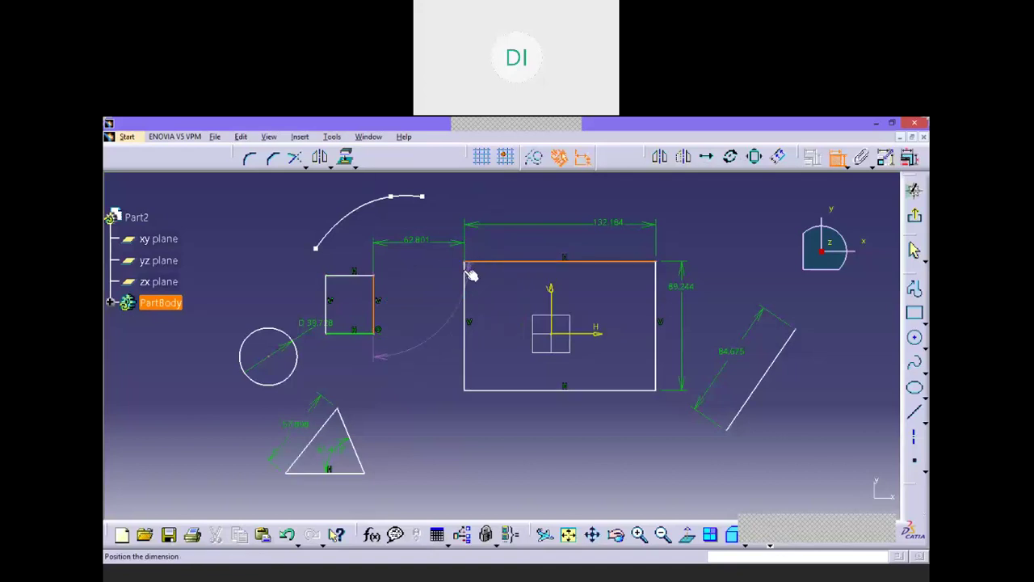
pyautogui.click(376, 345)
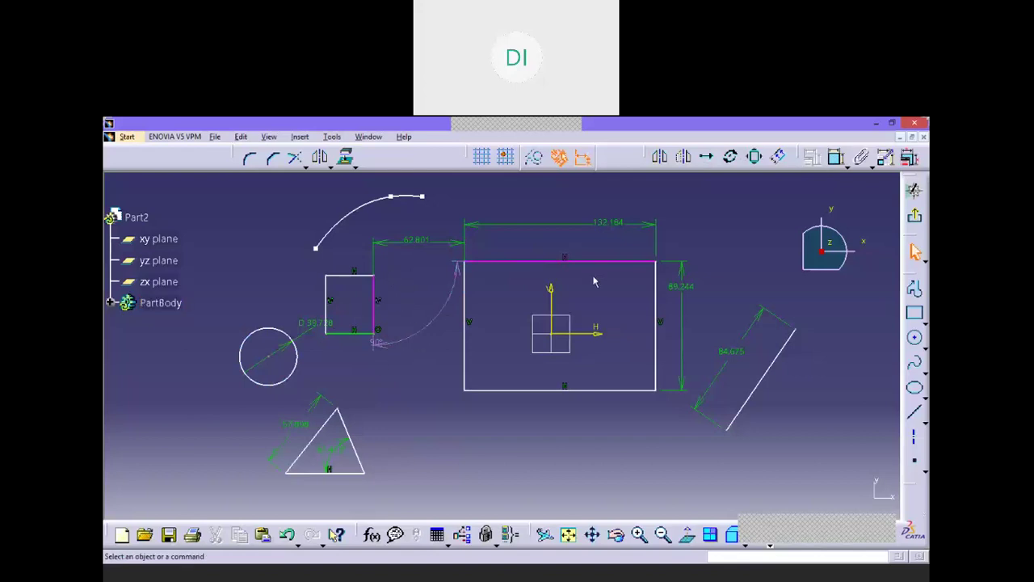
pyautogui.hotkey('ctrl', 'z')
pyautogui.hotkey('ctrl', 'z')
# Make the small rectangle's right edge coincident with the large rectangle's top edge, then undo it.
pyautogui.click(836, 158)
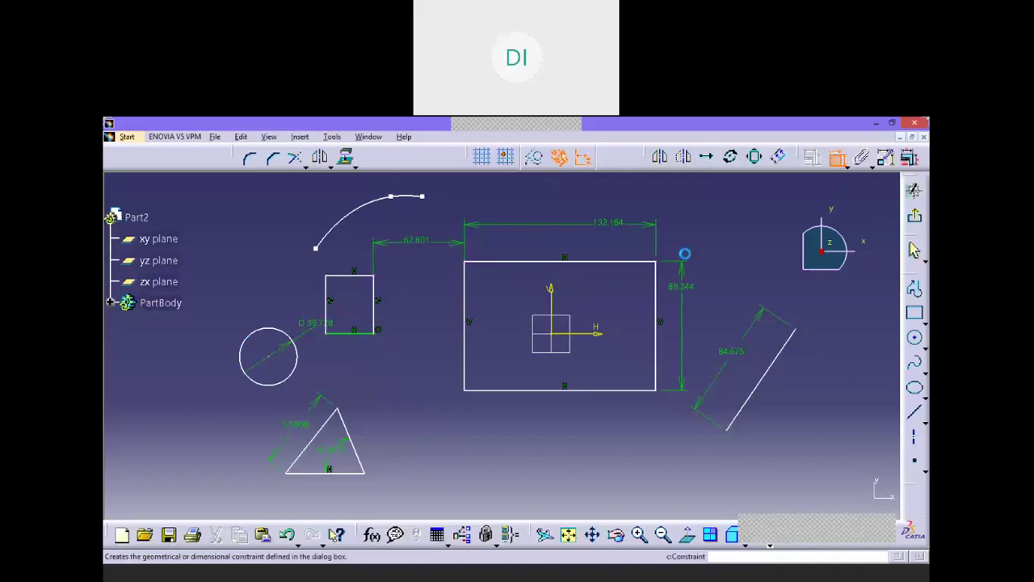
pyautogui.click(377, 324)
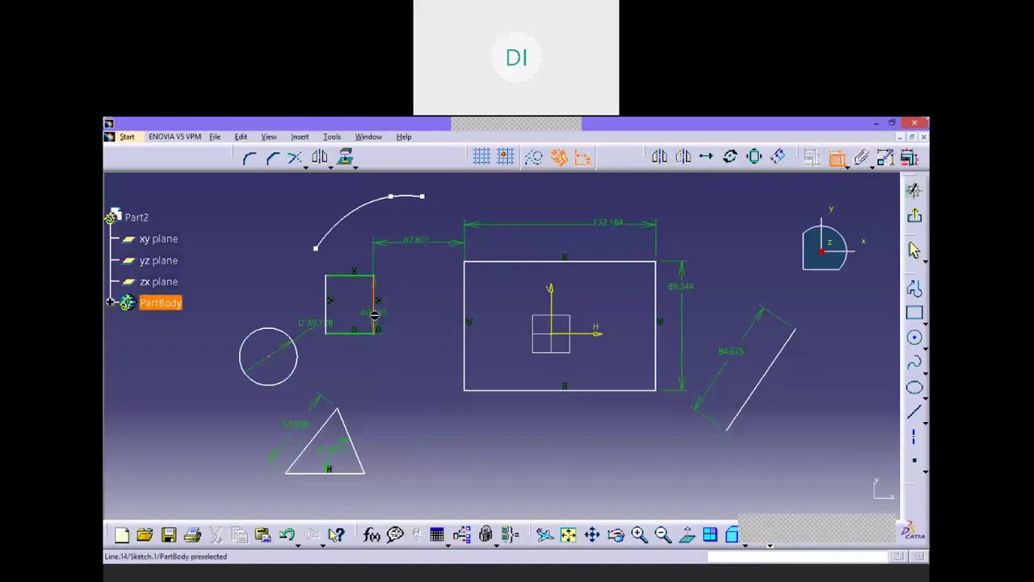
pyautogui.click(503, 263)
pyautogui.rightClick(483, 305)
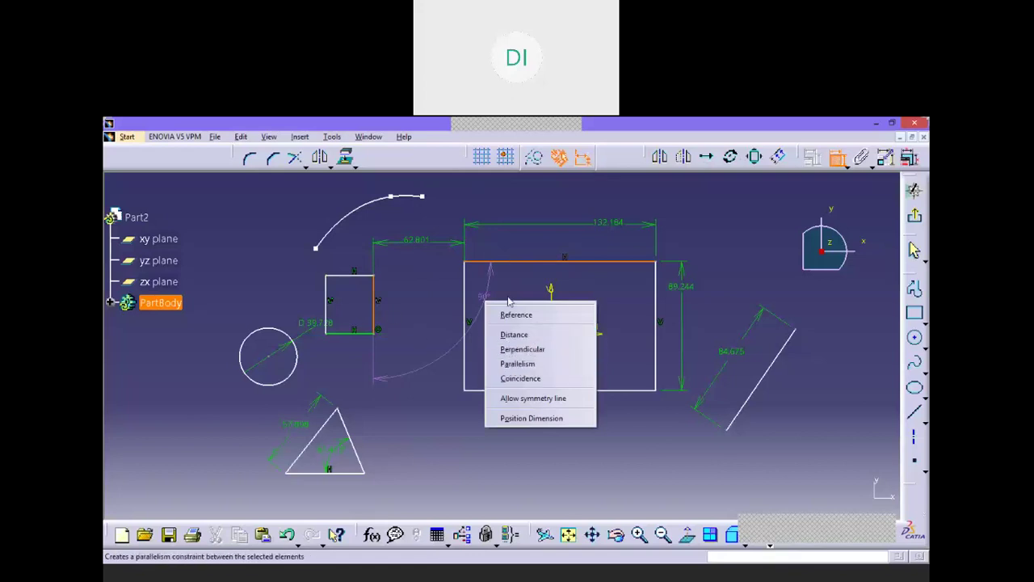
pyautogui.click(523, 381)
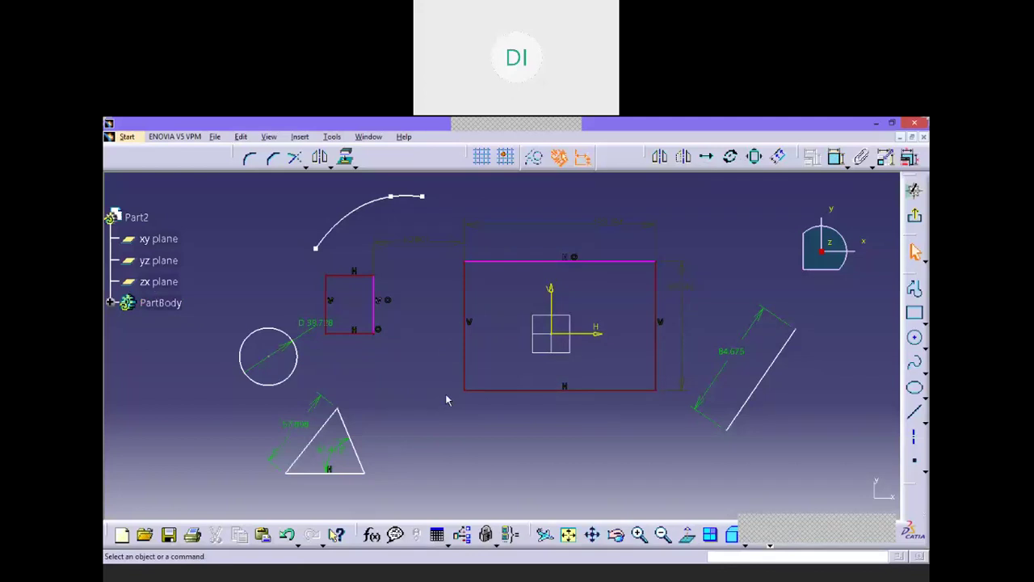
pyautogui.hotkey('ctrl', 'z')
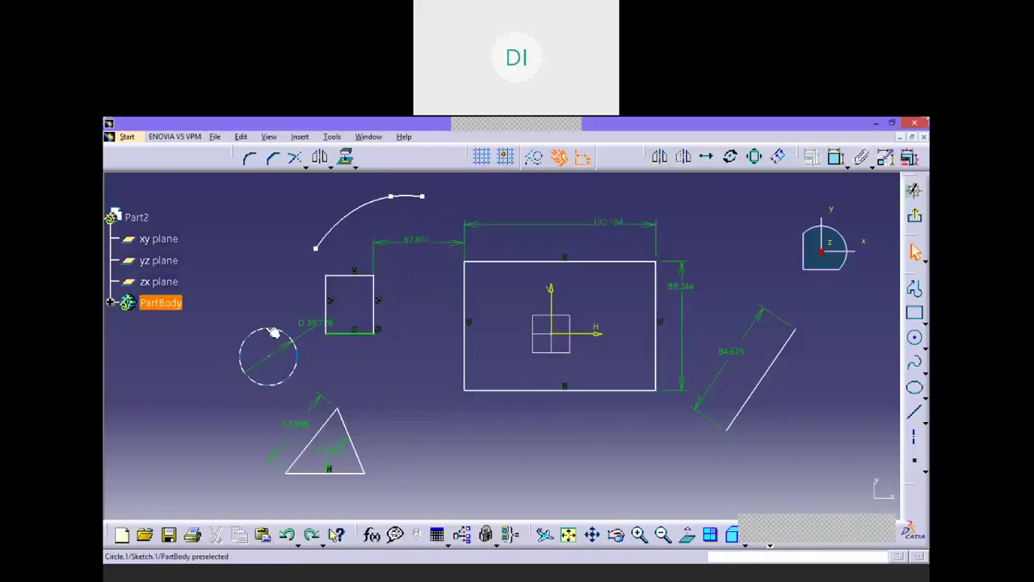
# Draw a larger circle at the far left of the sketch.
pyautogui.click(915, 338)
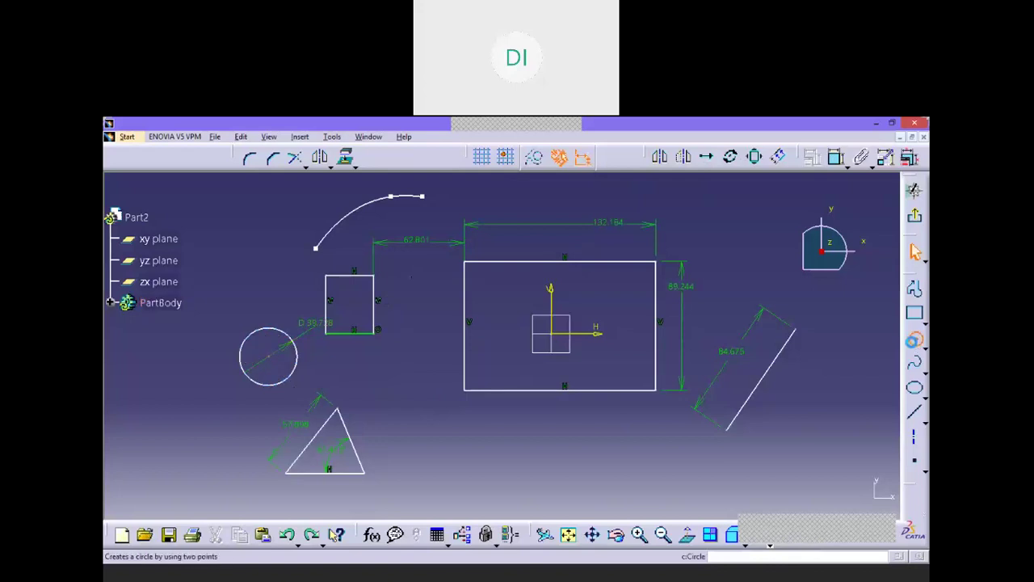
pyautogui.click(152, 390)
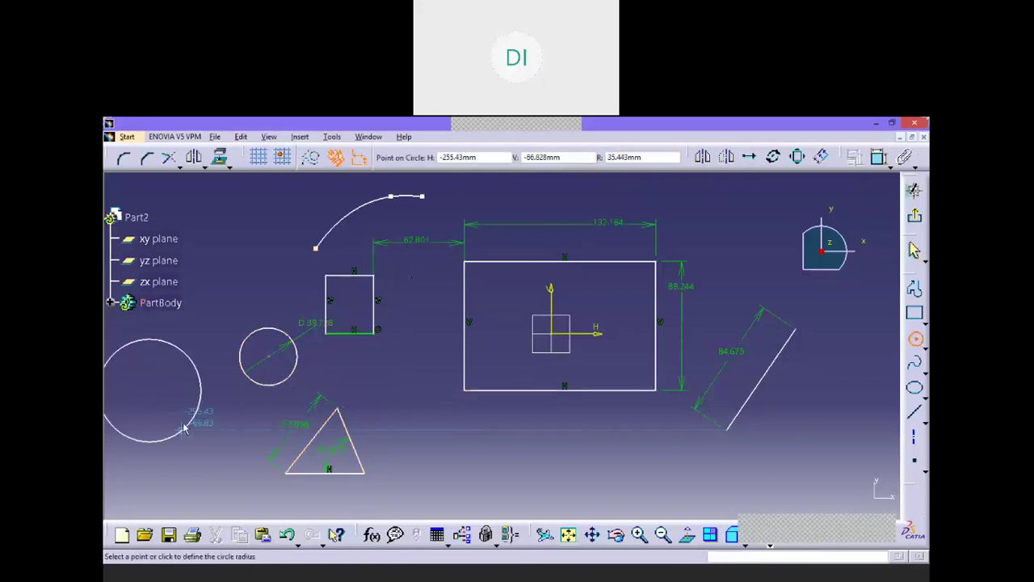
pyautogui.click(185, 423)
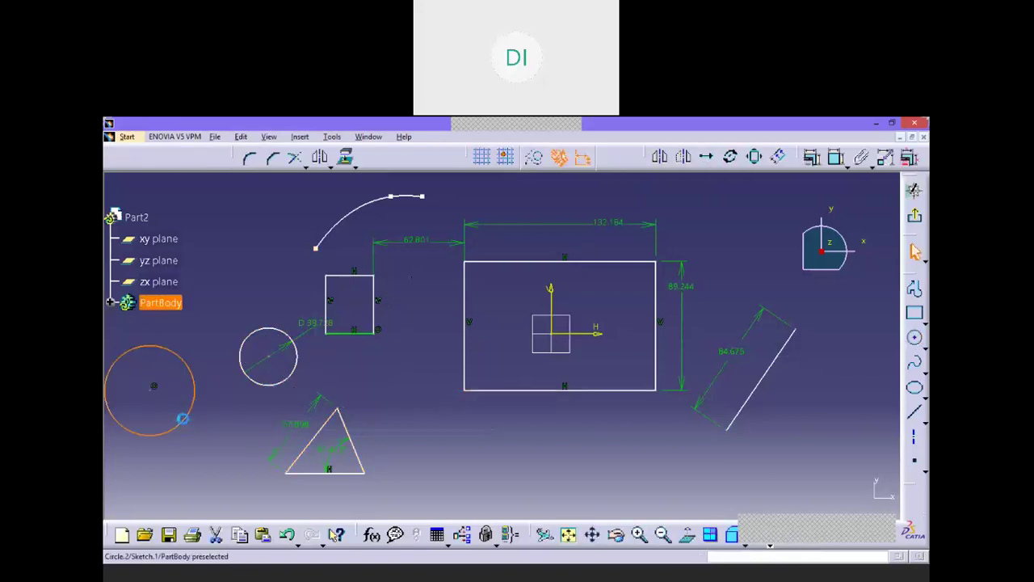
pyautogui.click(279, 357)
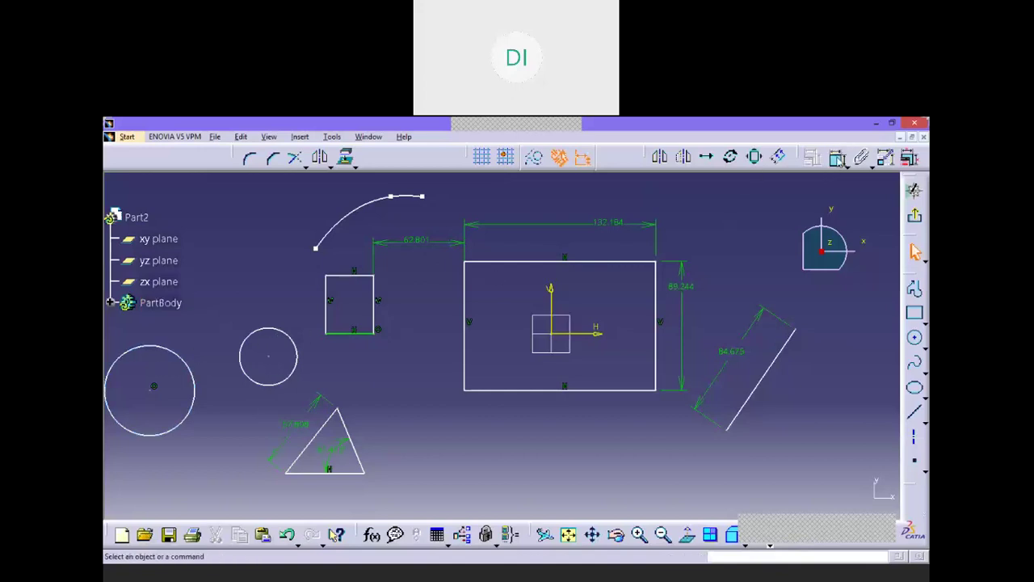
# Make the small and large circles coincident, then undo that constraint.
pyautogui.click(838, 158)
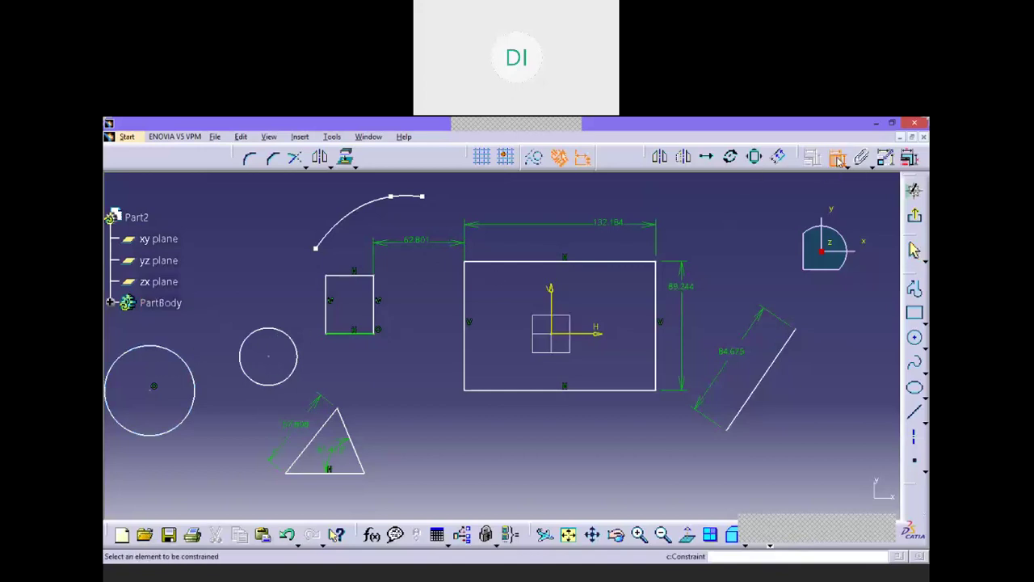
pyautogui.click(276, 333)
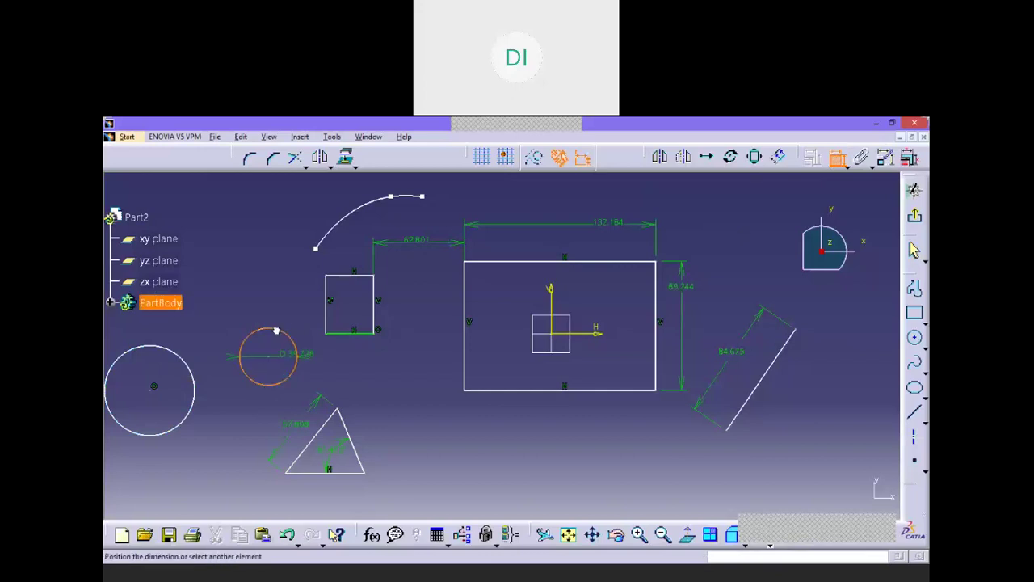
pyautogui.click(169, 354)
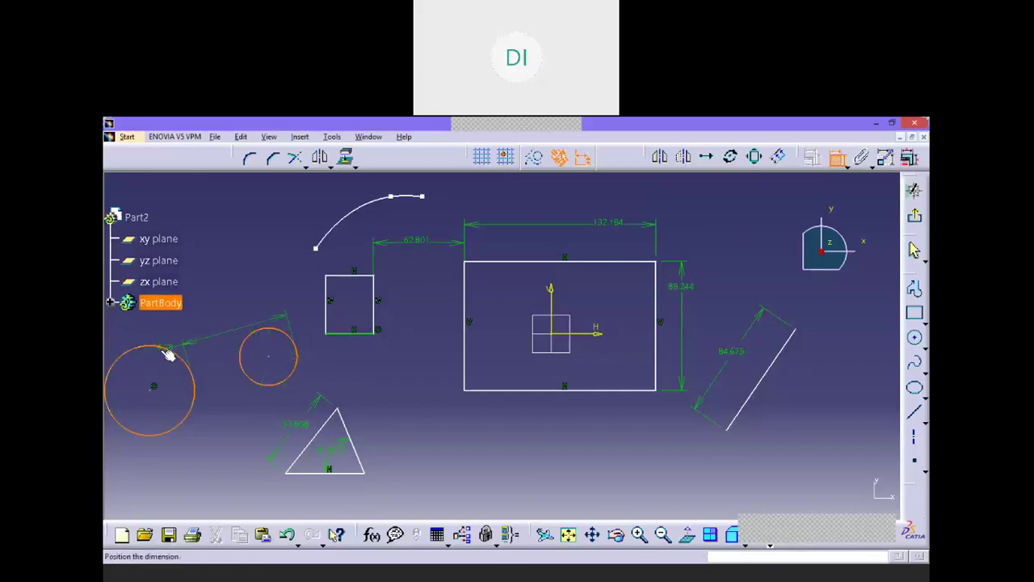
pyautogui.rightClick(220, 343)
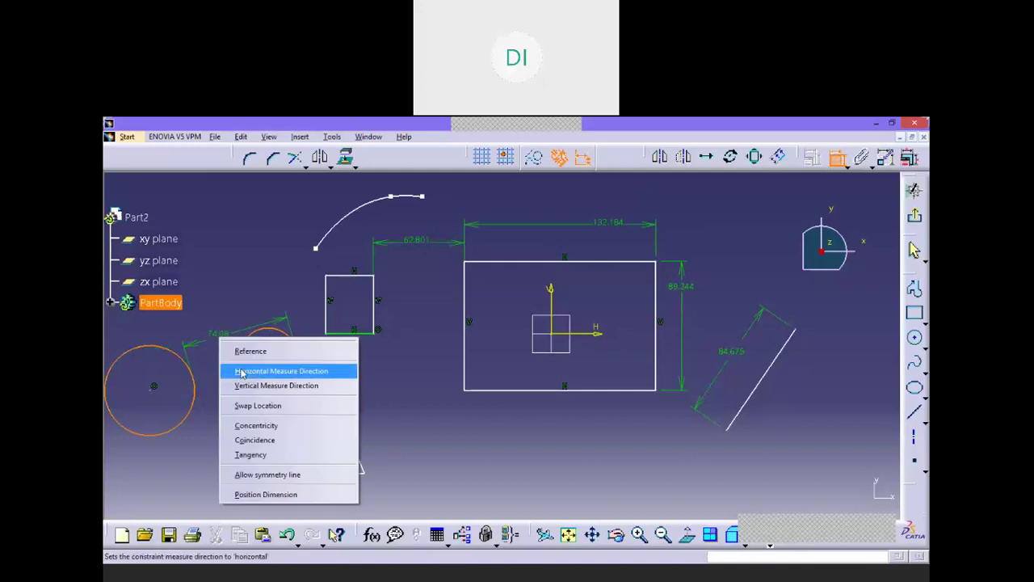
pyautogui.click(255, 440)
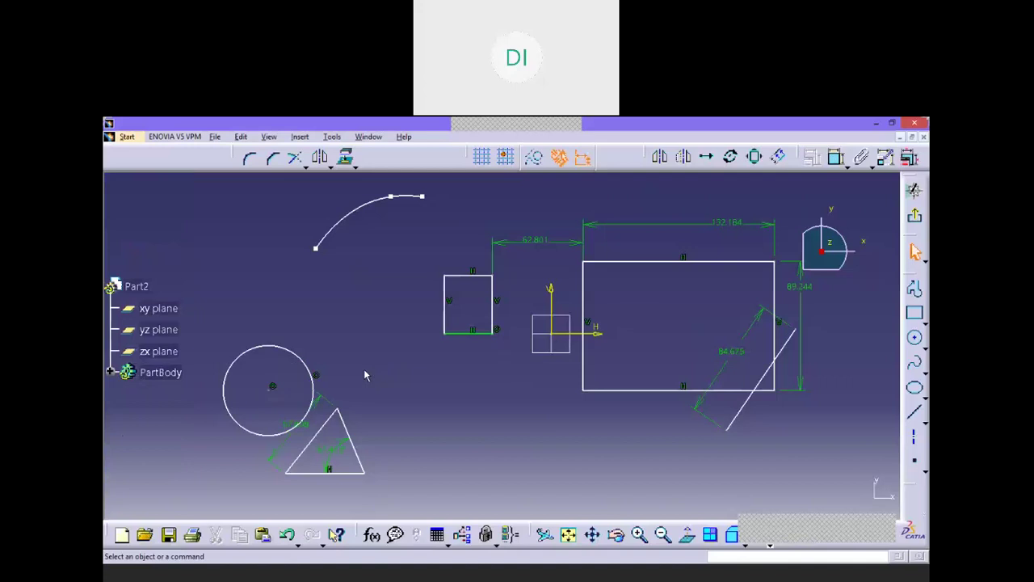
pyautogui.hotkey('ctrl', 'z')
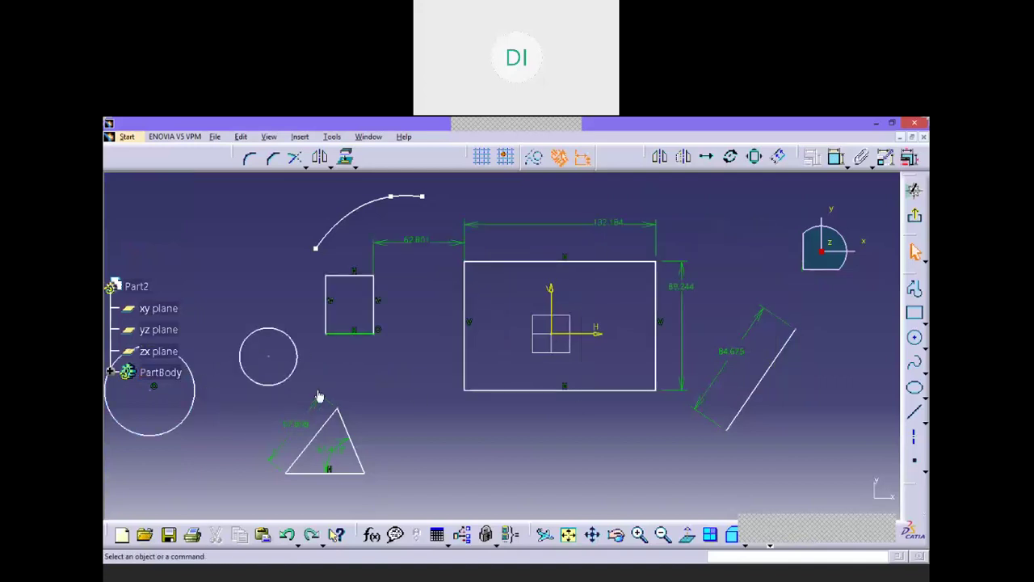
# Draw two circles, one below the large rectangle and one at the lower right.
pyautogui.click(916, 340)
pyautogui.click(467, 440)
pyautogui.click(505, 469)
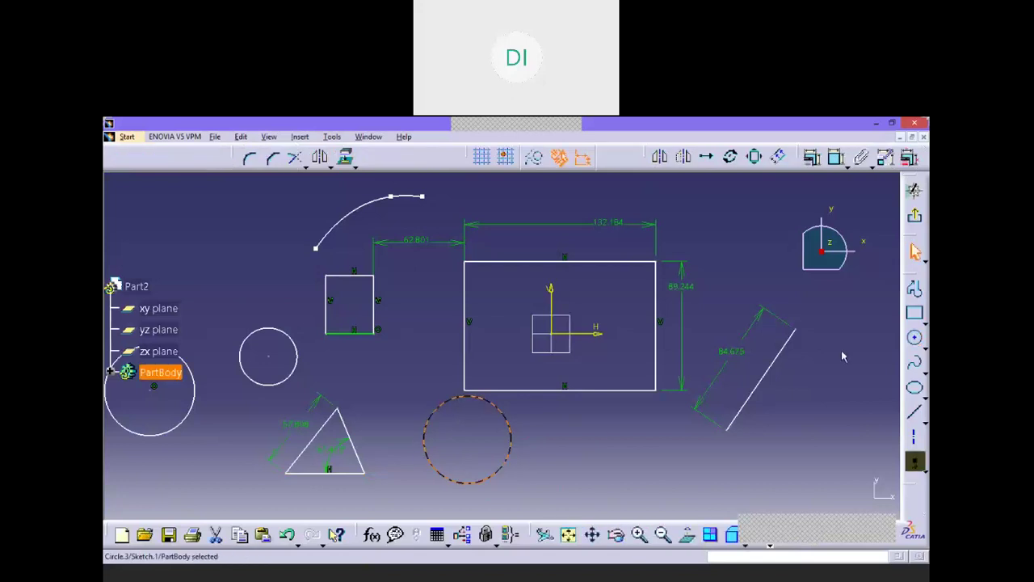
pyautogui.click(915, 338)
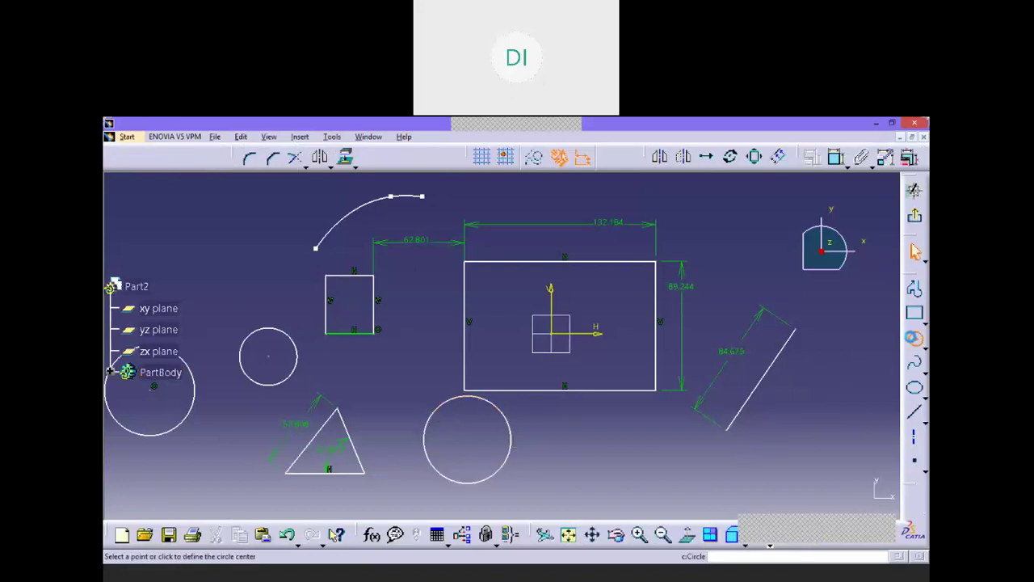
pyautogui.click(628, 455)
pyautogui.click(659, 477)
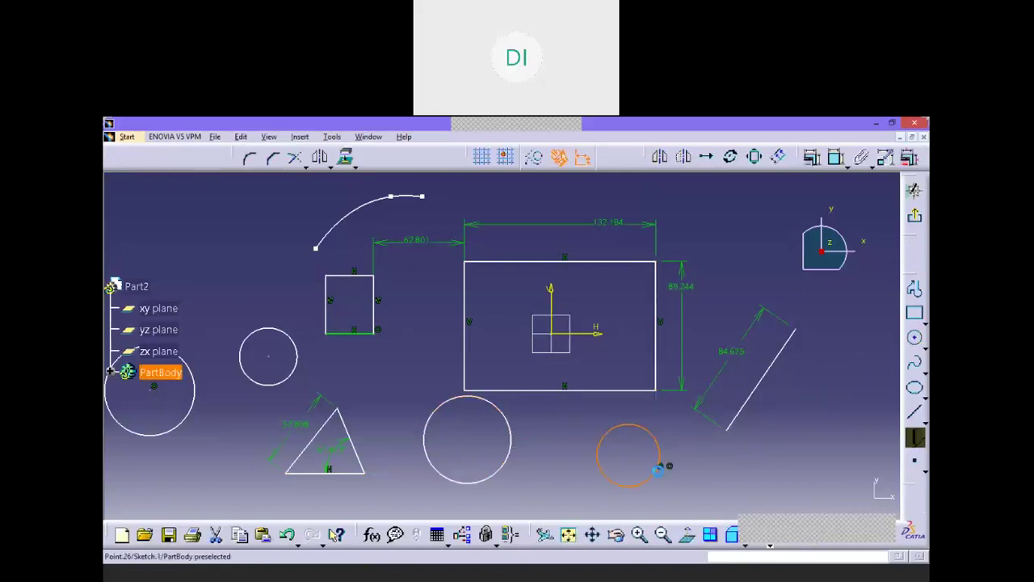
# Apply a Concentricity constraint to the two lower circles.
pyautogui.click(836, 157)
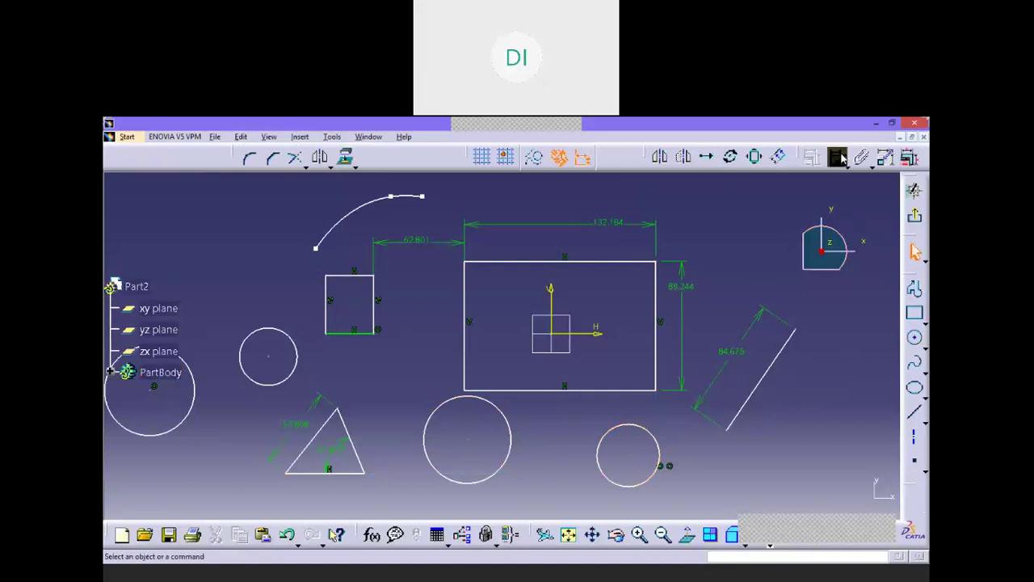
pyautogui.click(508, 414)
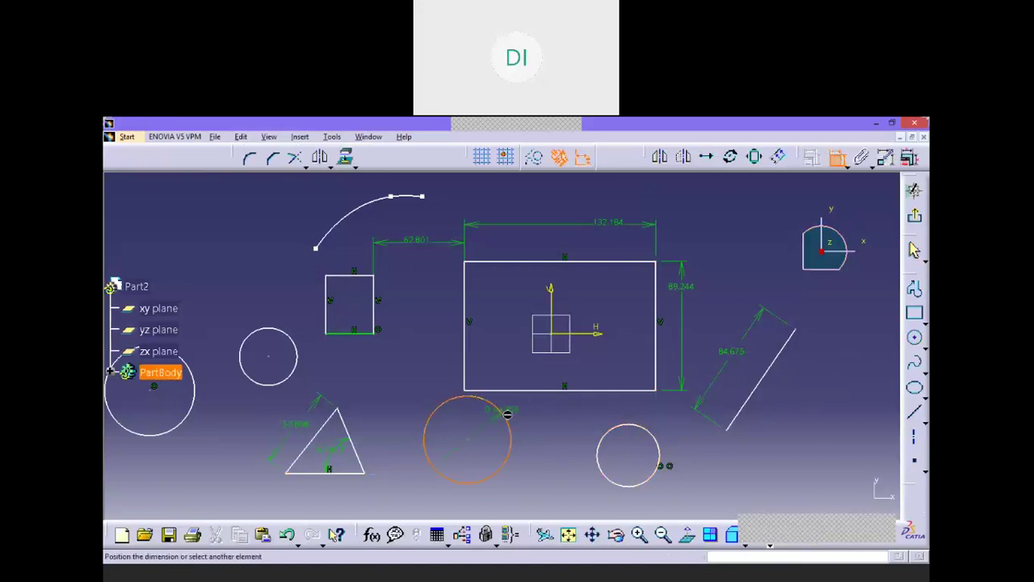
pyautogui.click(638, 429)
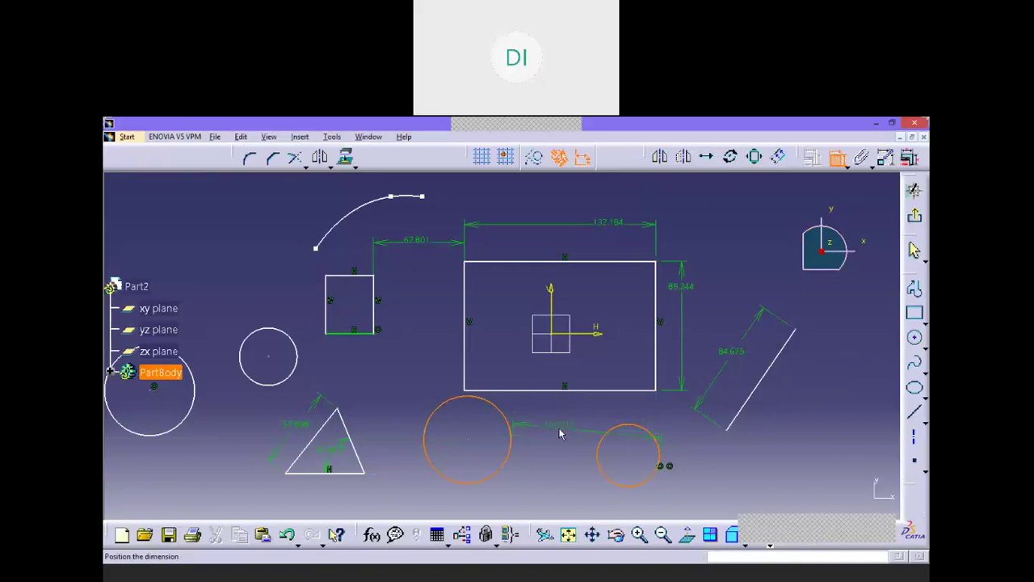
pyautogui.rightClick(566, 425)
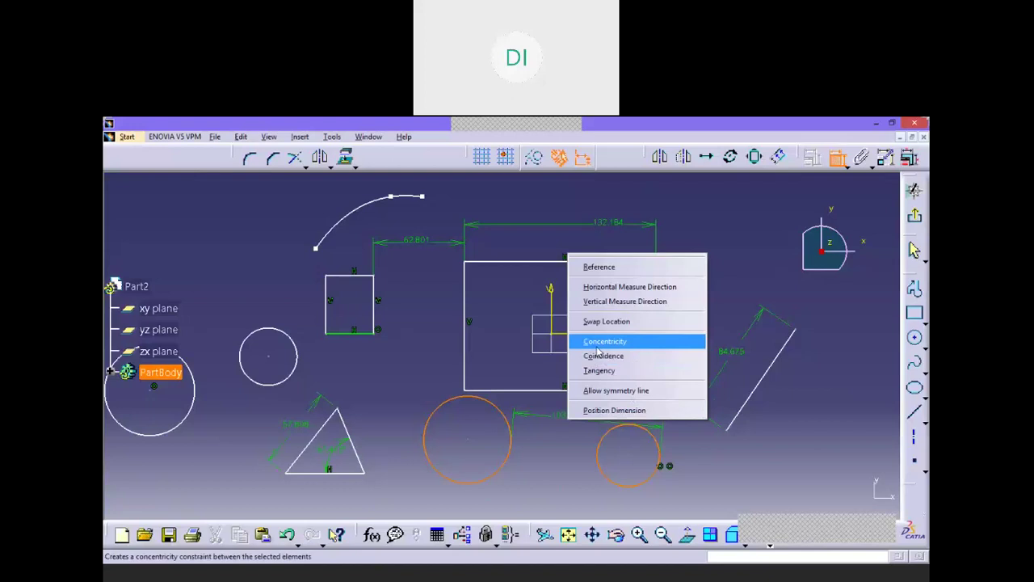
pyautogui.click(597, 345)
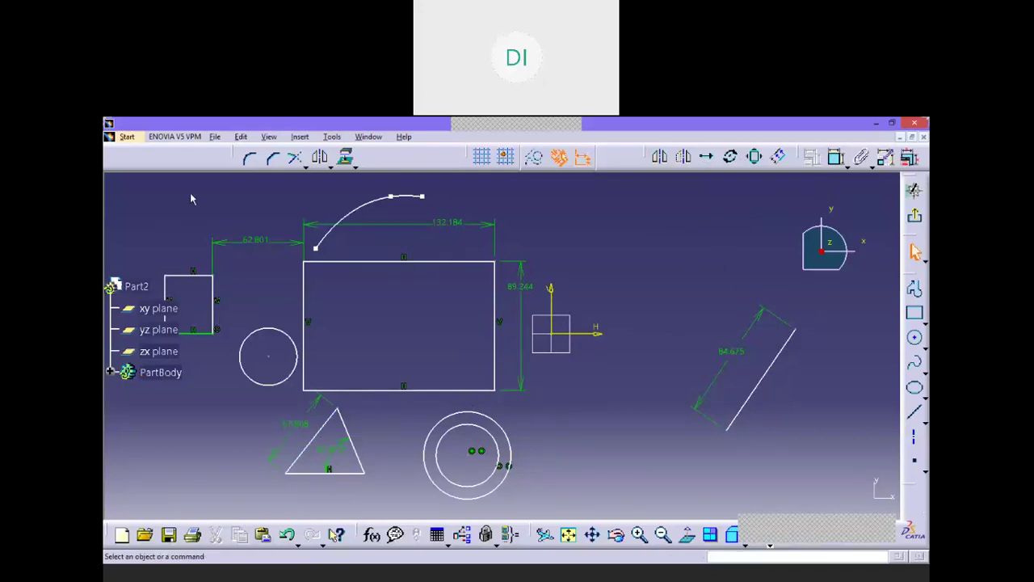
# Box-select and delete all 54 sketch elements.
pyautogui.moveTo(181, 192)
pyautogui.mouseDown()
pyautogui.moveTo(495, 447)
pyautogui.moveTo(800, 499)
pyautogui.mouseUp()
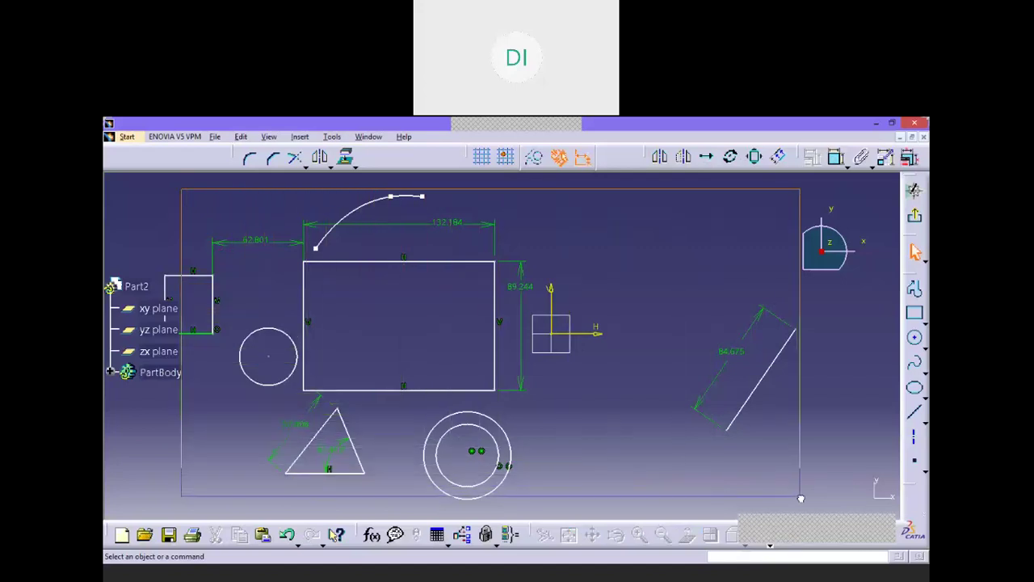
pyautogui.moveTo(801, 499); pyautogui.dragTo(803, 501)
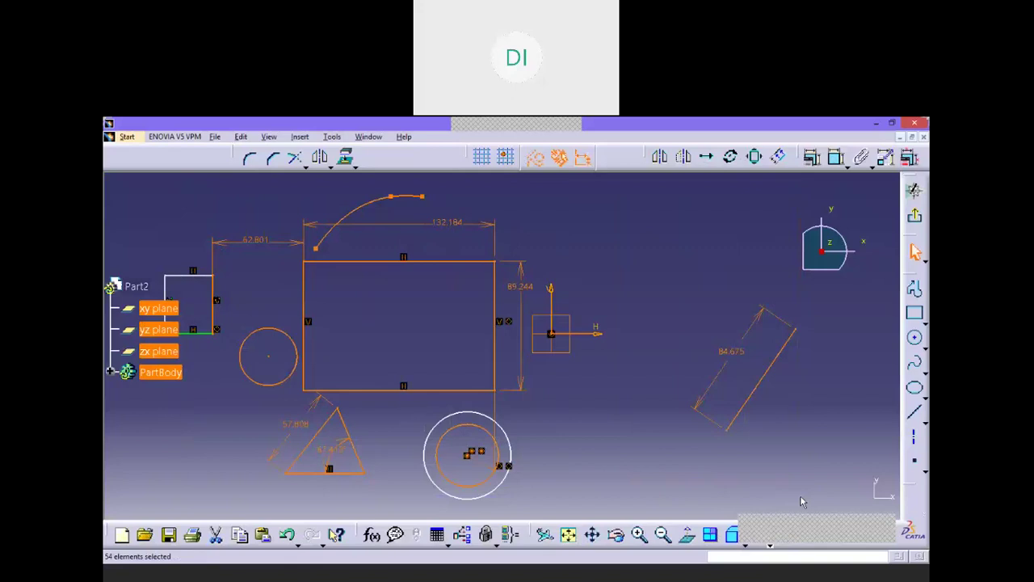
pyautogui.press('Delete')
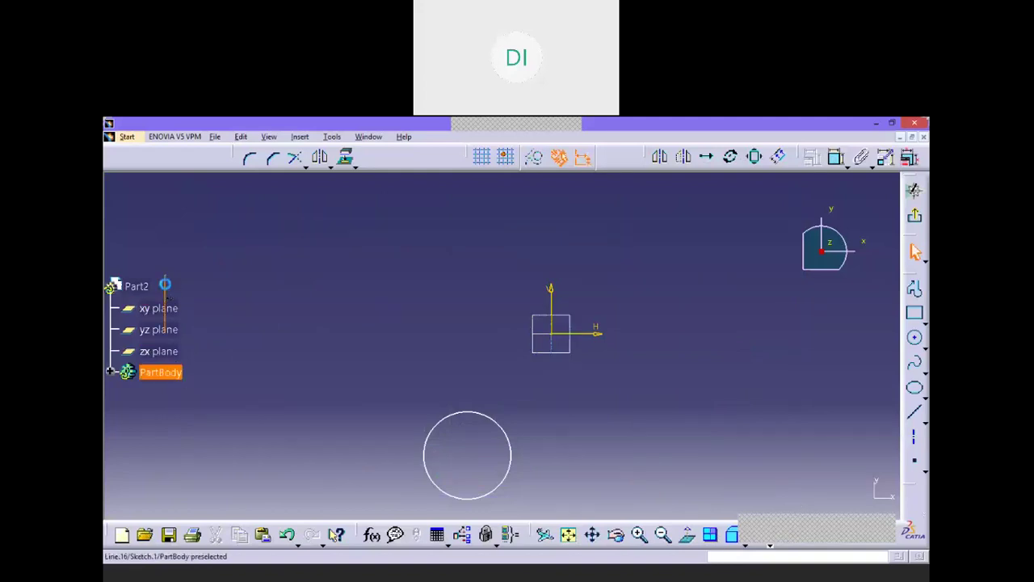
# Delete the leftover circle, then select the remaining stray line.
pyautogui.click(165, 284)
pyautogui.click(490, 420)
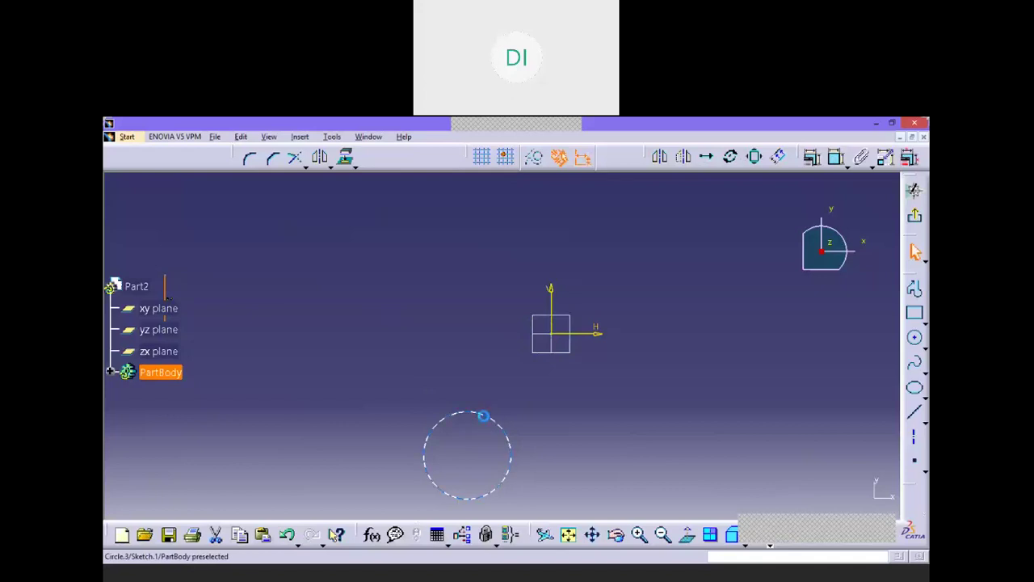
pyautogui.press('Delete')
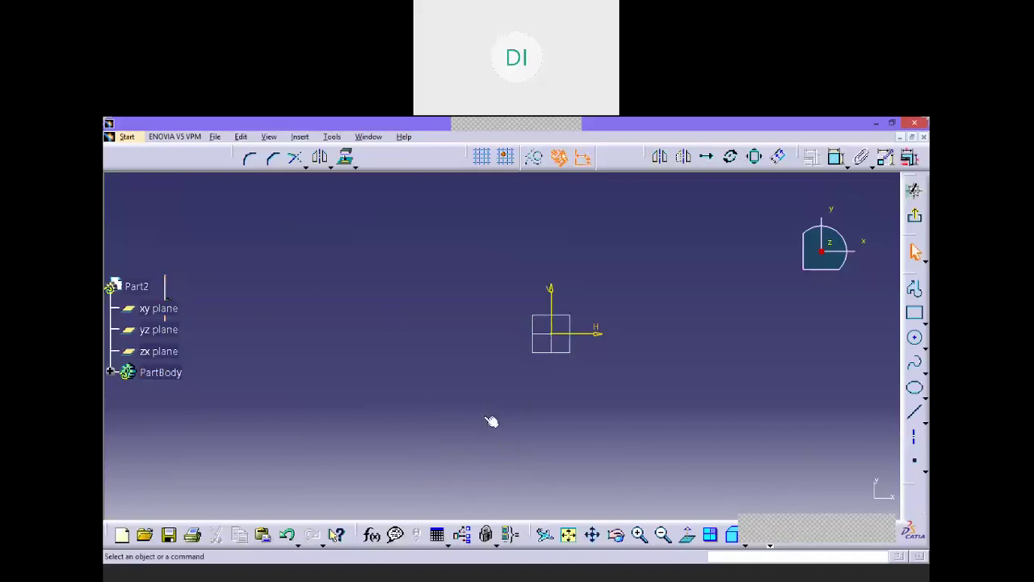
pyautogui.click(167, 288)
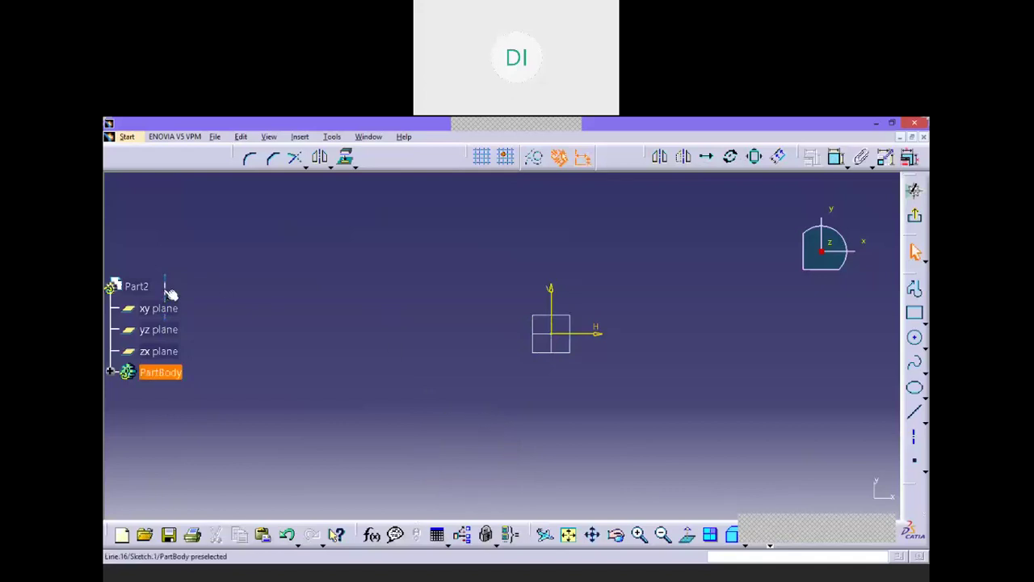
# Delete the stray vertical line, leaving only the small square at the origin.
pyautogui.press('Delete')
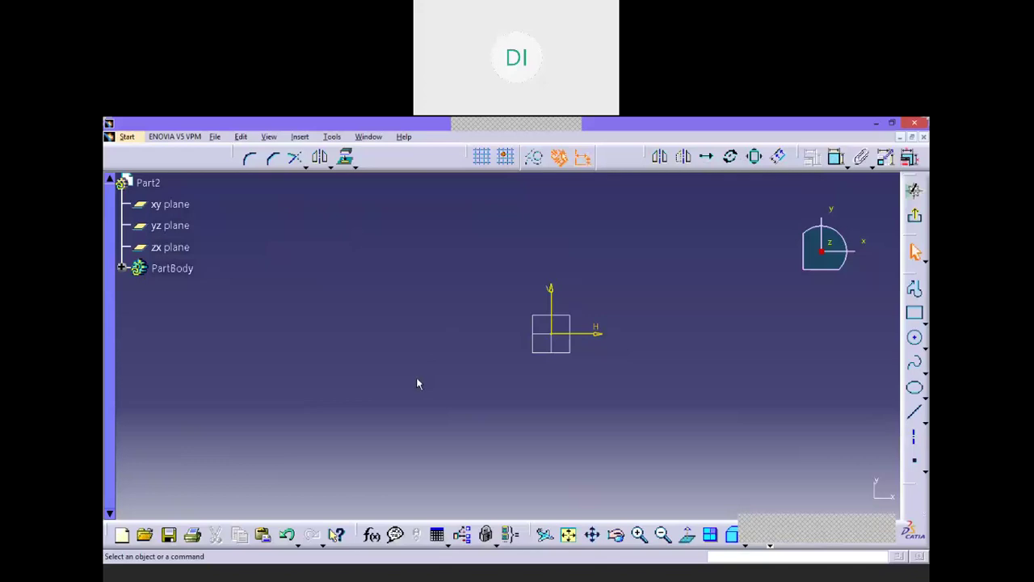
pyautogui.click(919, 419)
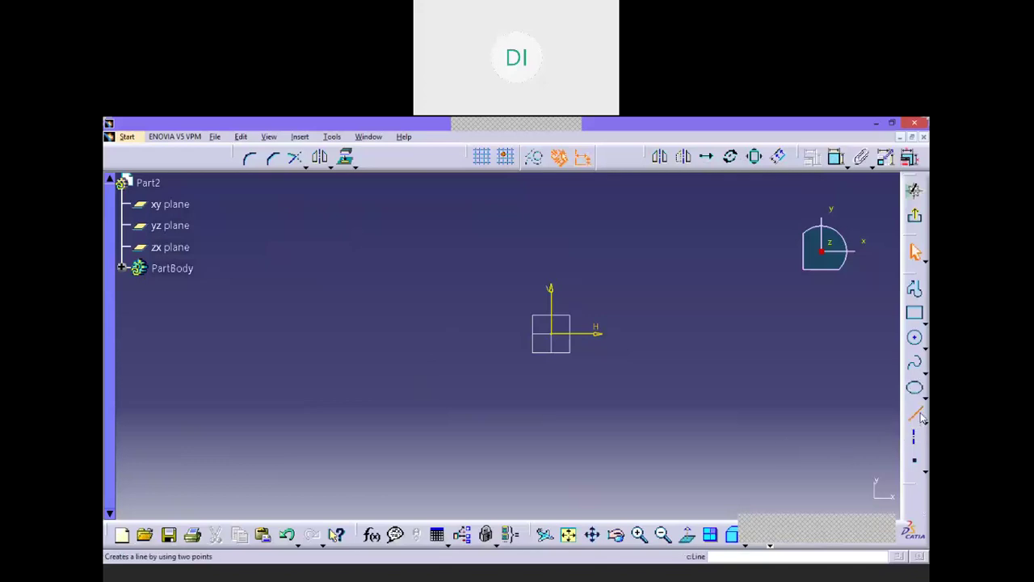
# Draw an upper line above and a lower line below the origin, both left of the vertical axis.
pyautogui.click(312, 262)
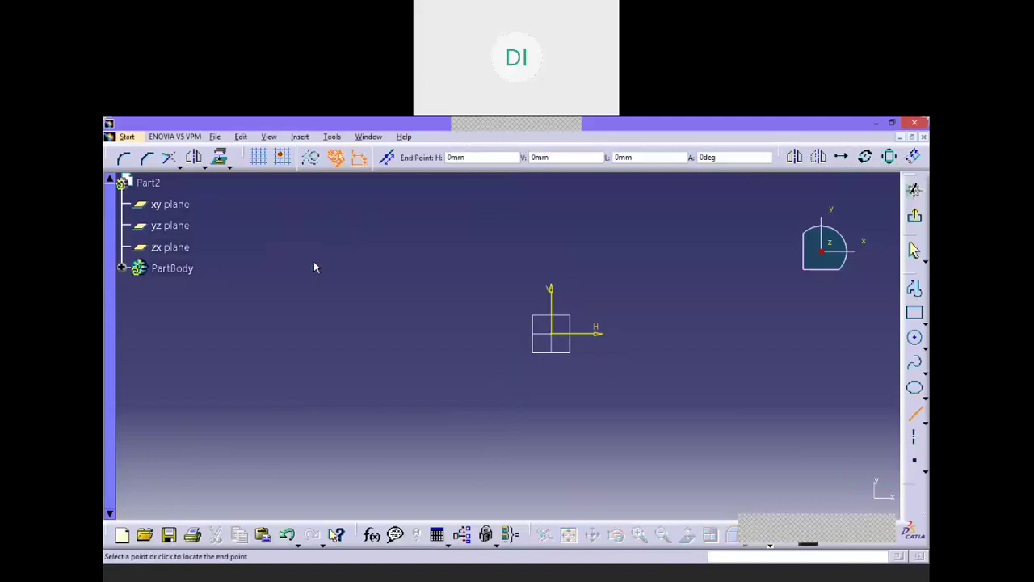
pyautogui.click(467, 262)
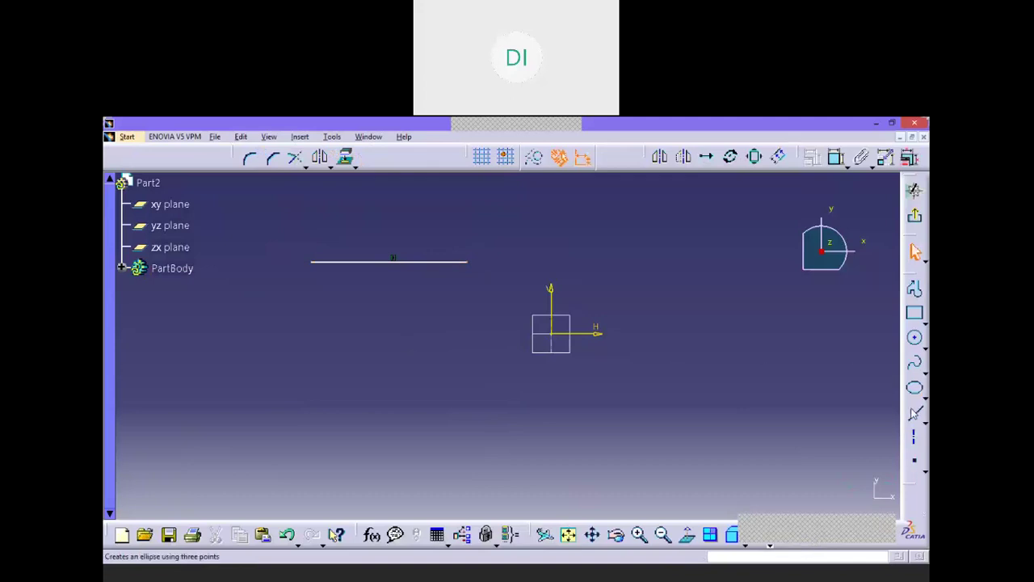
pyautogui.click(917, 415)
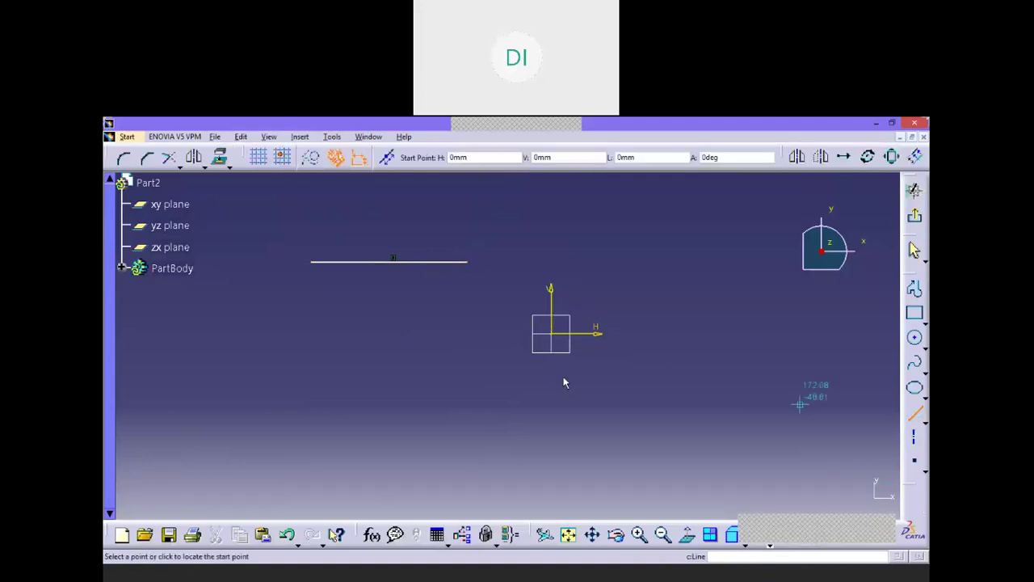
pyautogui.click(312, 360)
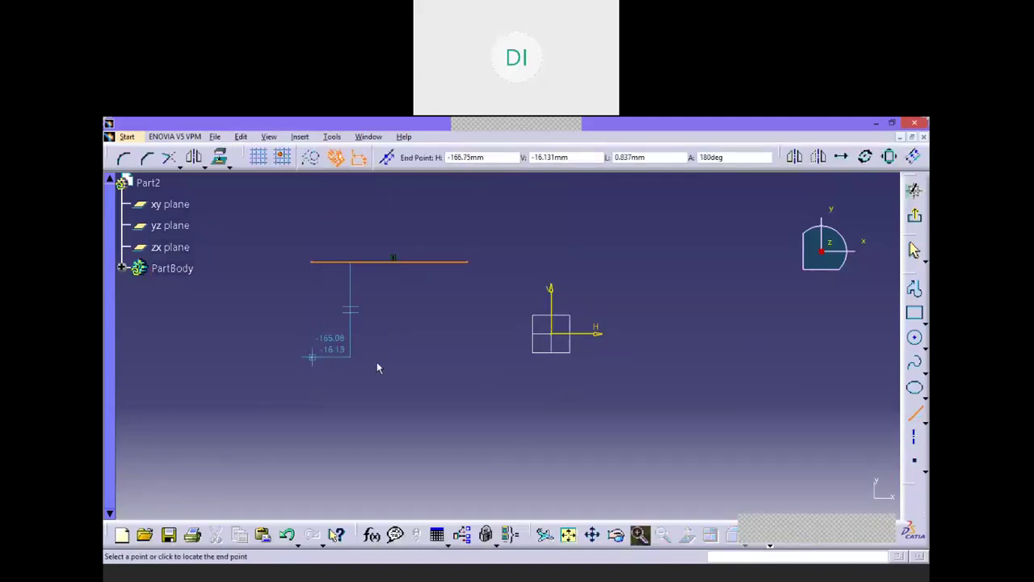
pyautogui.click(463, 357)
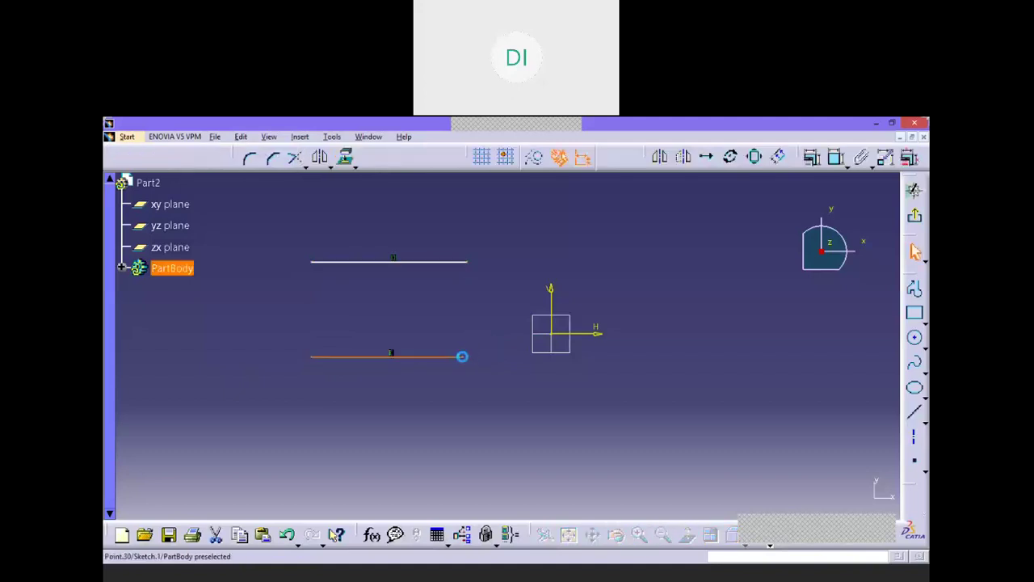
pyautogui.click(478, 306)
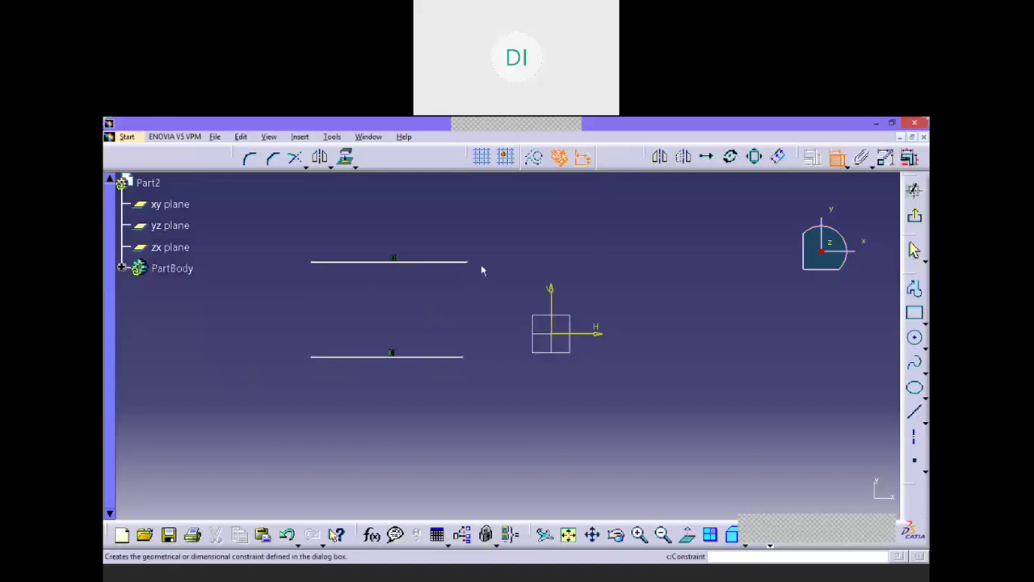
# Add length dimensions of 107.504 to the top line and 104.576 to the bottom line.
pyautogui.click(460, 263)
pyautogui.click(455, 234)
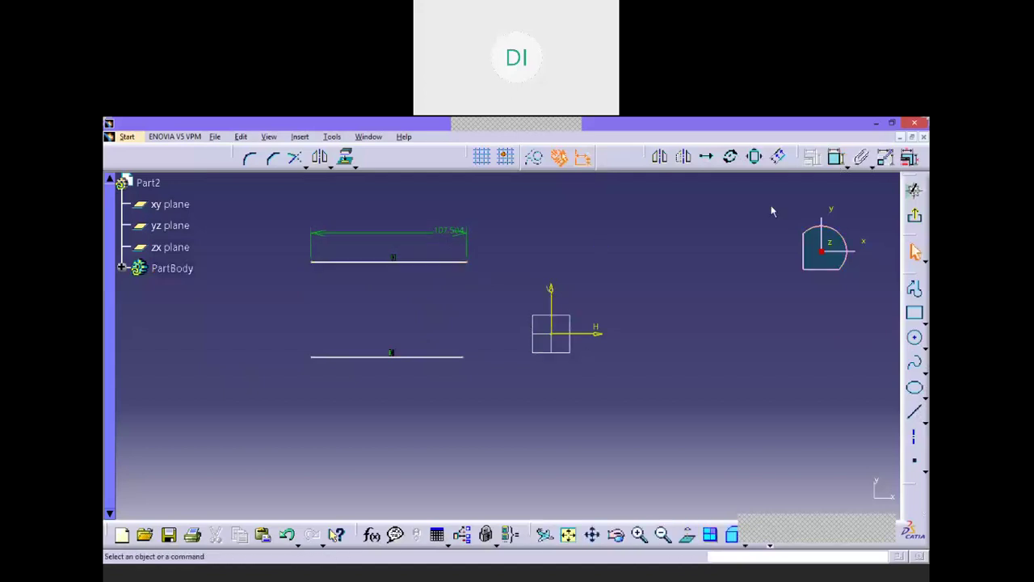
pyautogui.click(837, 158)
pyautogui.click(461, 357)
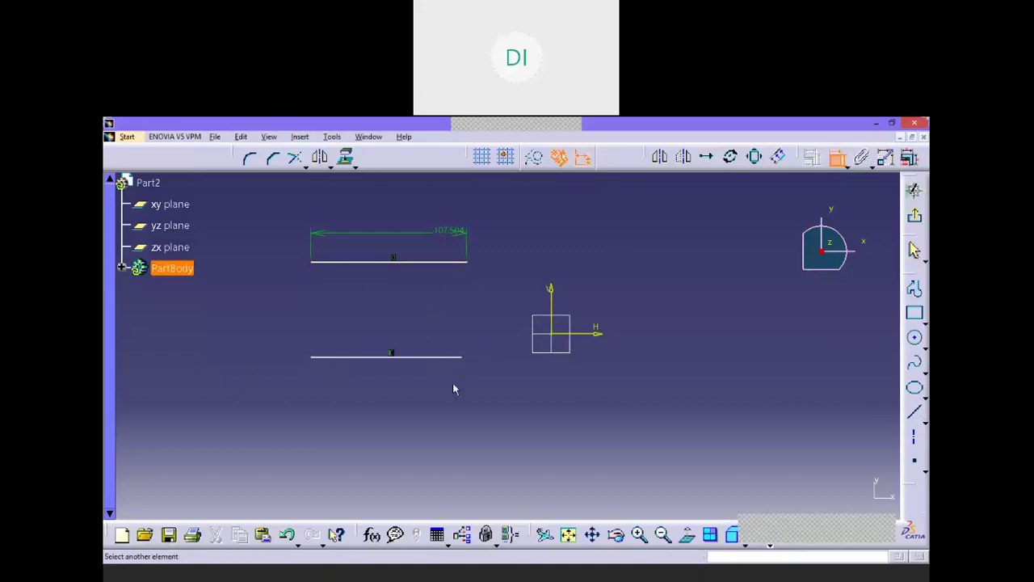
pyautogui.press('Escape')
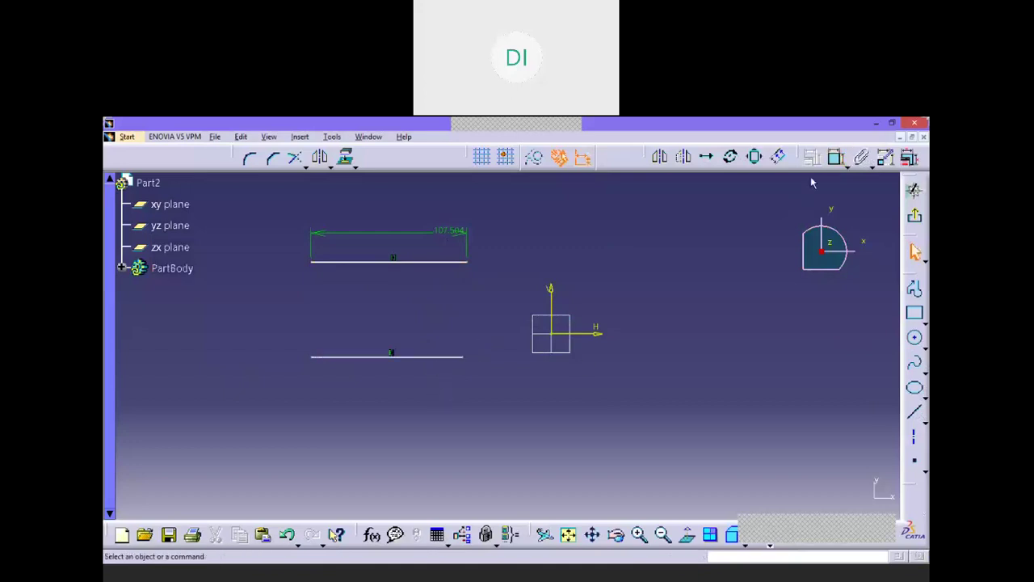
pyautogui.click(838, 157)
pyautogui.click(421, 356)
pyautogui.click(409, 385)
# Dimension the top line 49.65 above the horizontal axis.
pyautogui.click(837, 158)
pyautogui.click(467, 262)
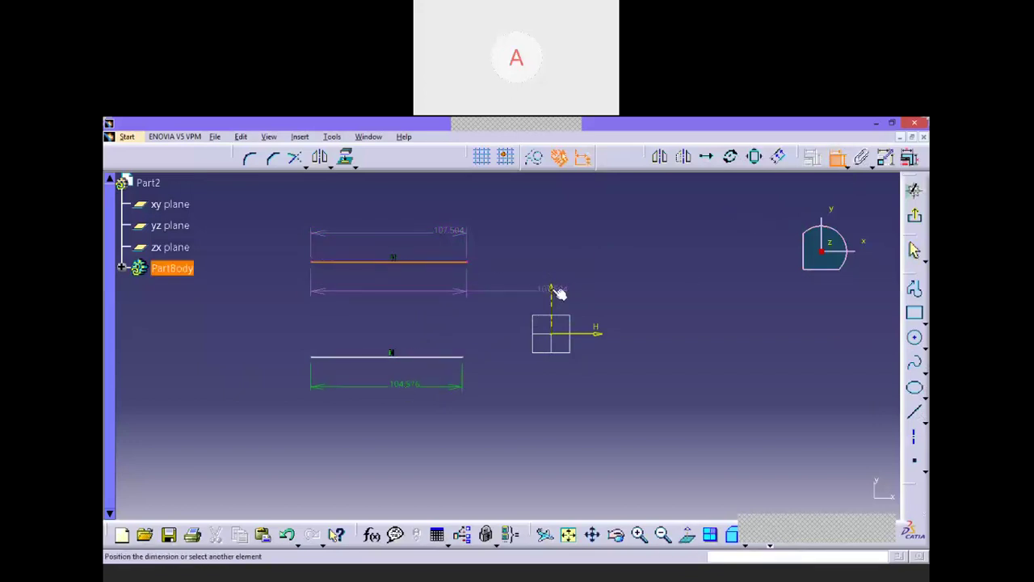
pyautogui.click(554, 293)
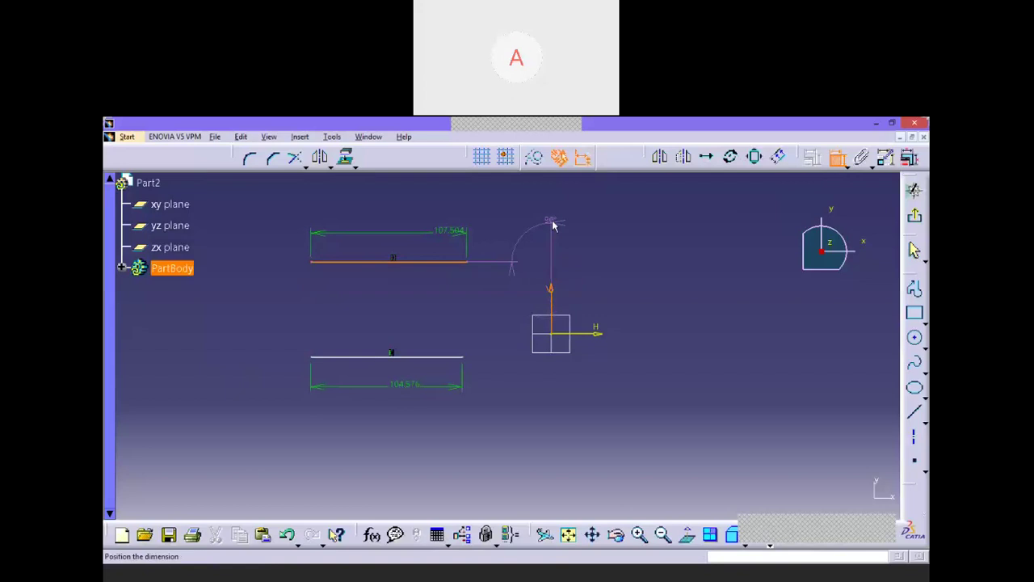
pyautogui.press('Escape')
pyautogui.click(837, 158)
pyautogui.click(439, 261)
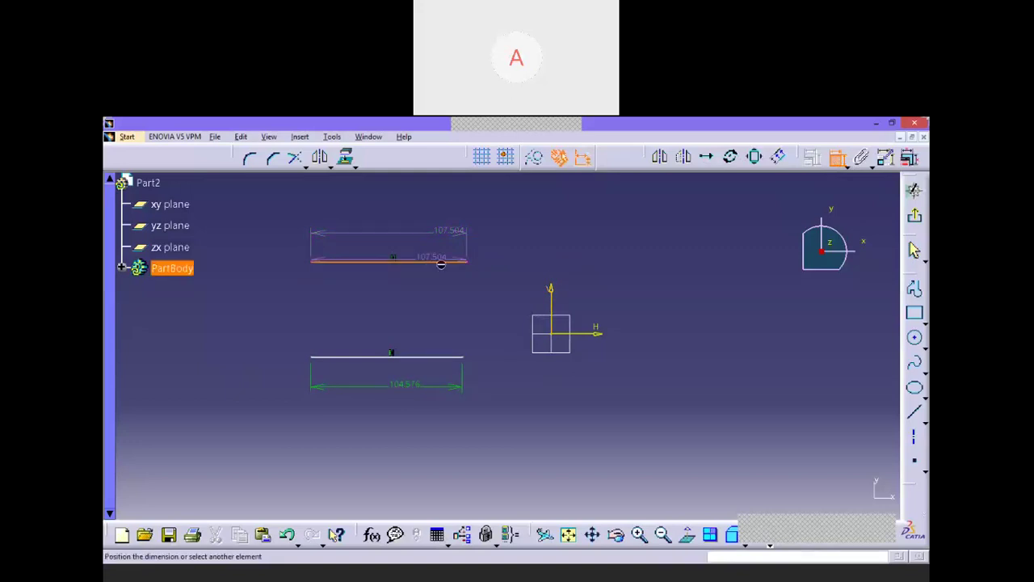
pyautogui.click(593, 335)
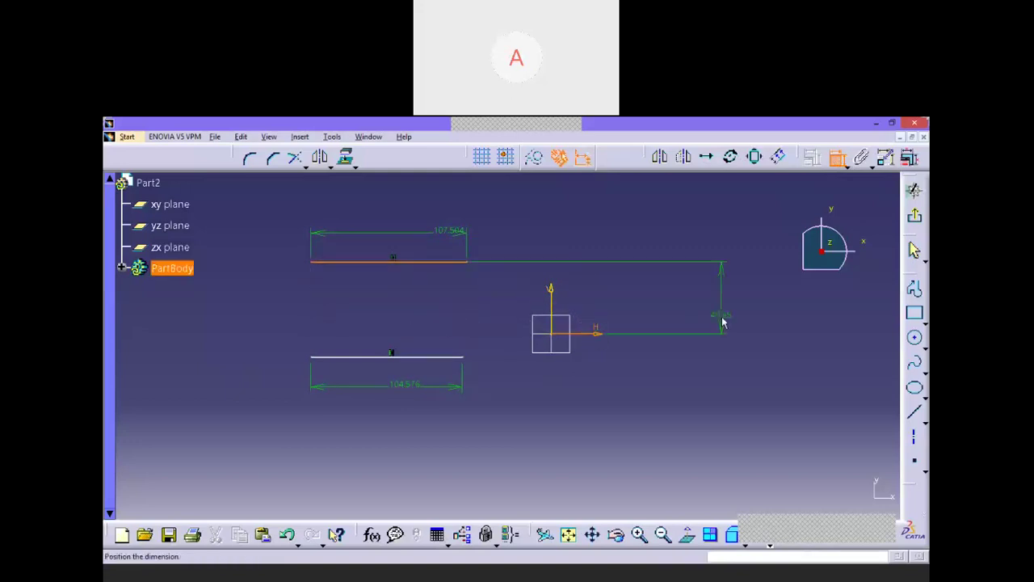
pyautogui.click(723, 321)
# Dimension the bottom line 16.131 below the horizontal axis.
pyautogui.click(837, 157)
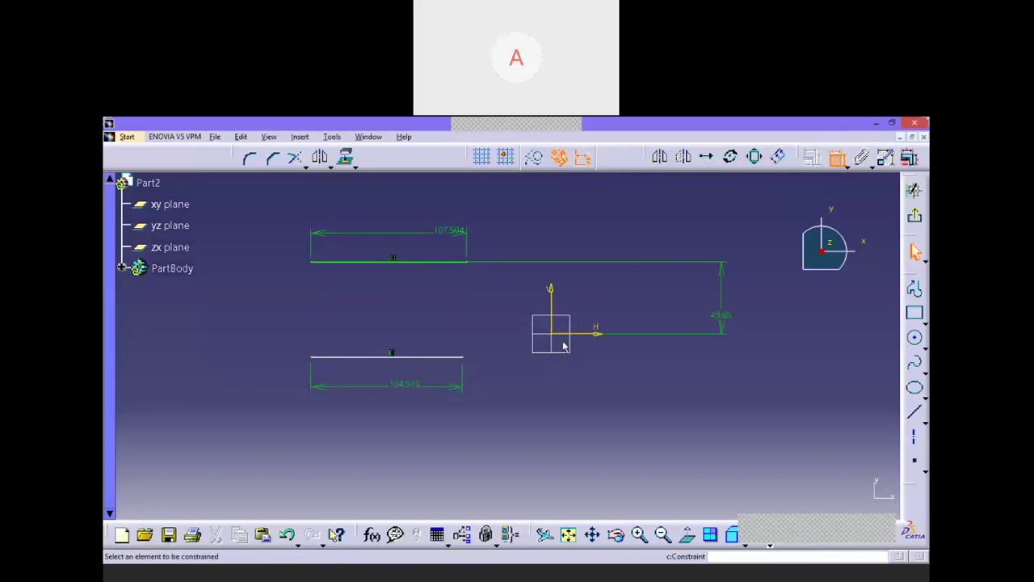
pyautogui.click(455, 356)
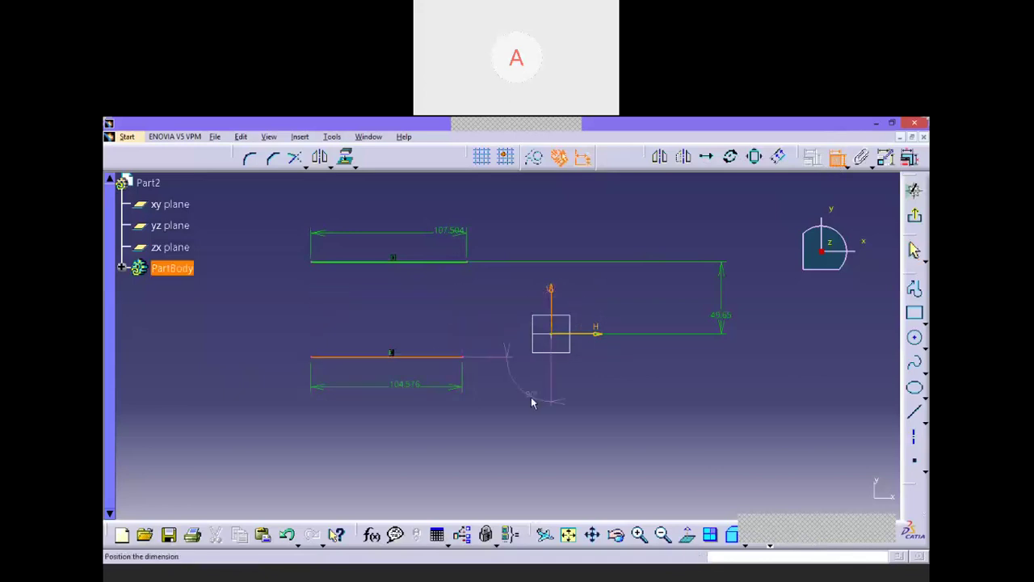
pyautogui.click(489, 392)
pyautogui.click(838, 158)
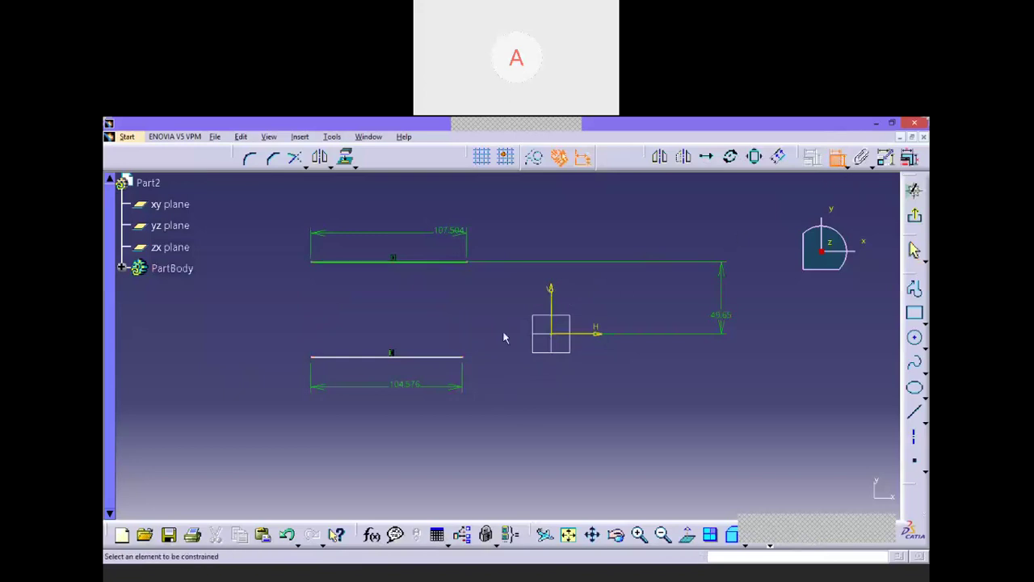
pyautogui.click(458, 357)
pyautogui.click(585, 334)
pyautogui.click(649, 408)
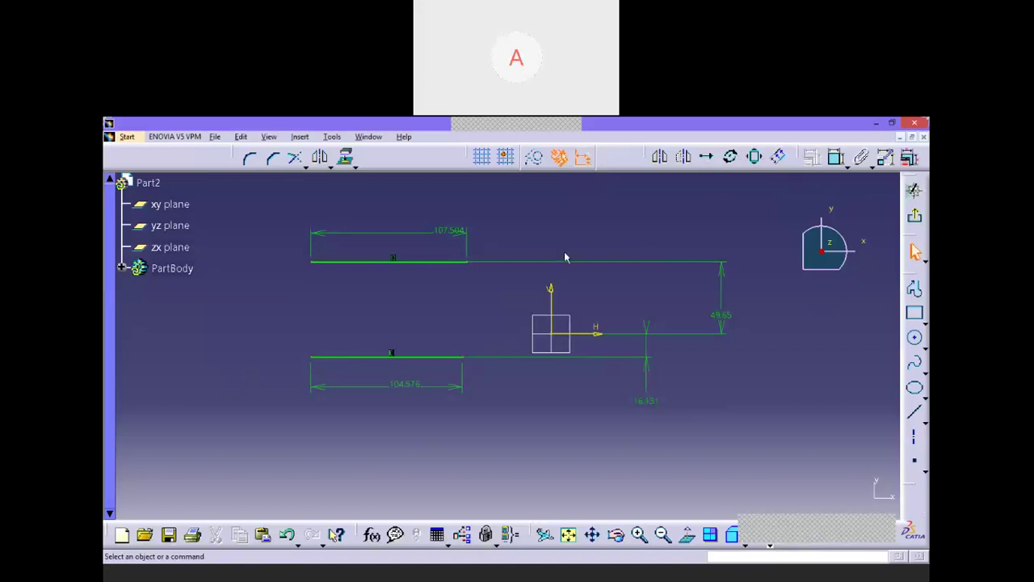
pyautogui.click(915, 412)
# Join the lines' left ends with a vertical line dimensioned 165.913 from the vertical axis.
pyautogui.click(315, 265)
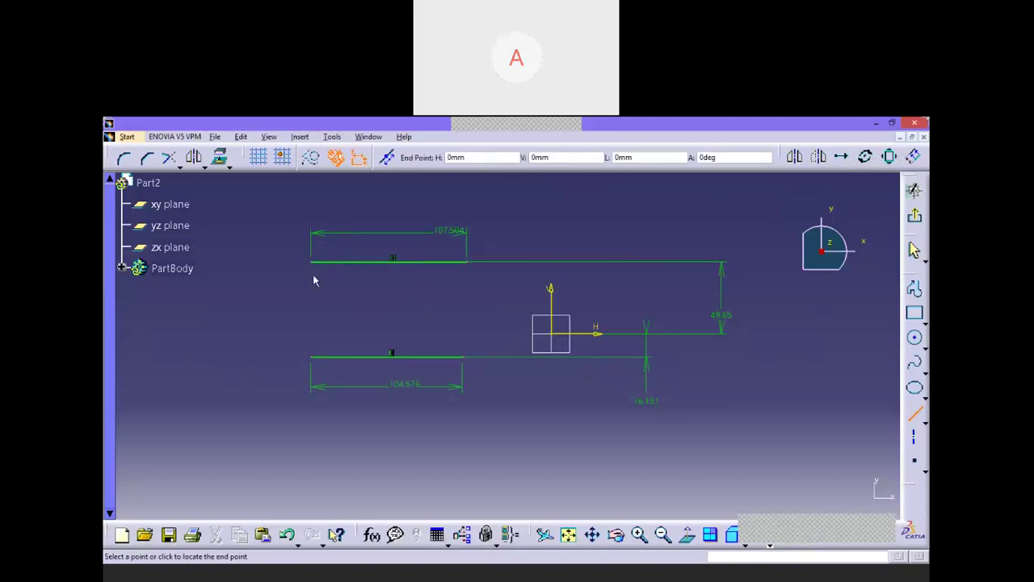
pyautogui.click(312, 357)
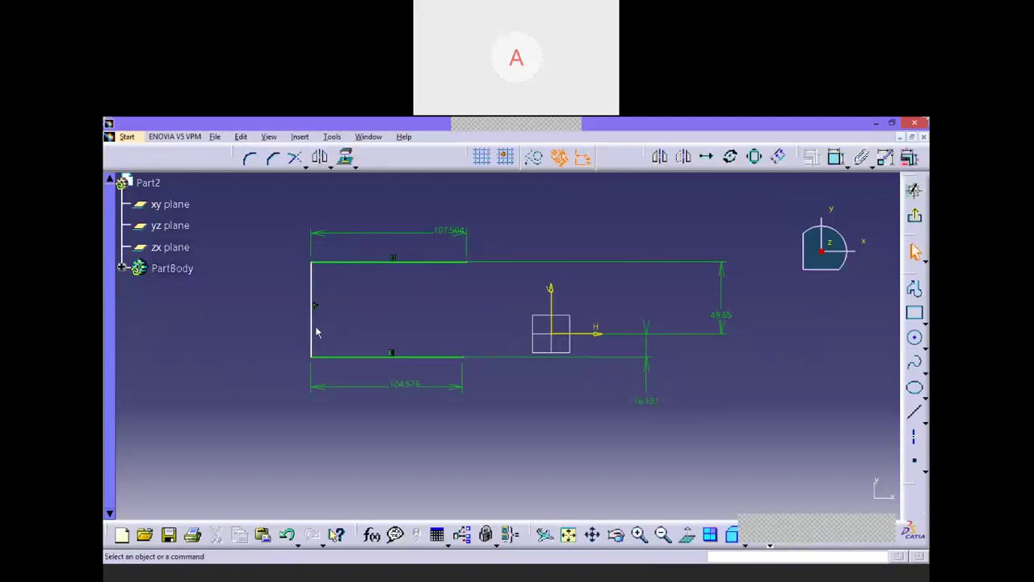
pyautogui.click(315, 291)
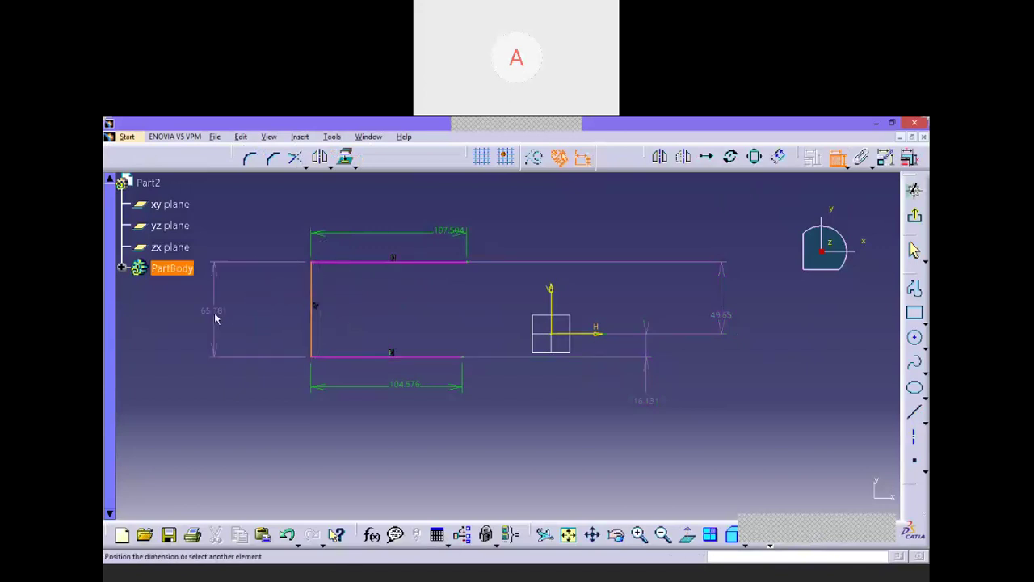
pyautogui.press('Escape')
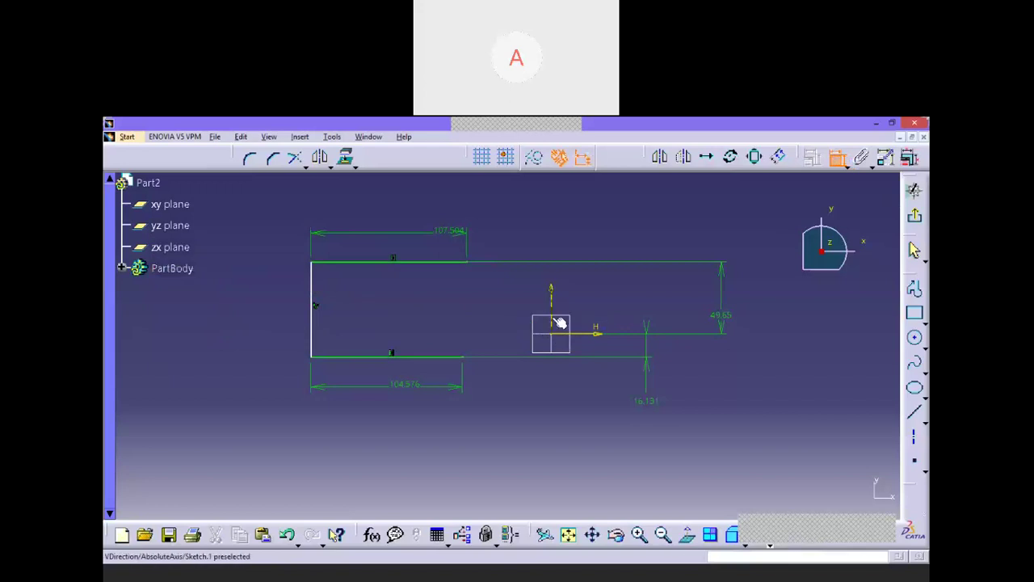
pyautogui.click(313, 317)
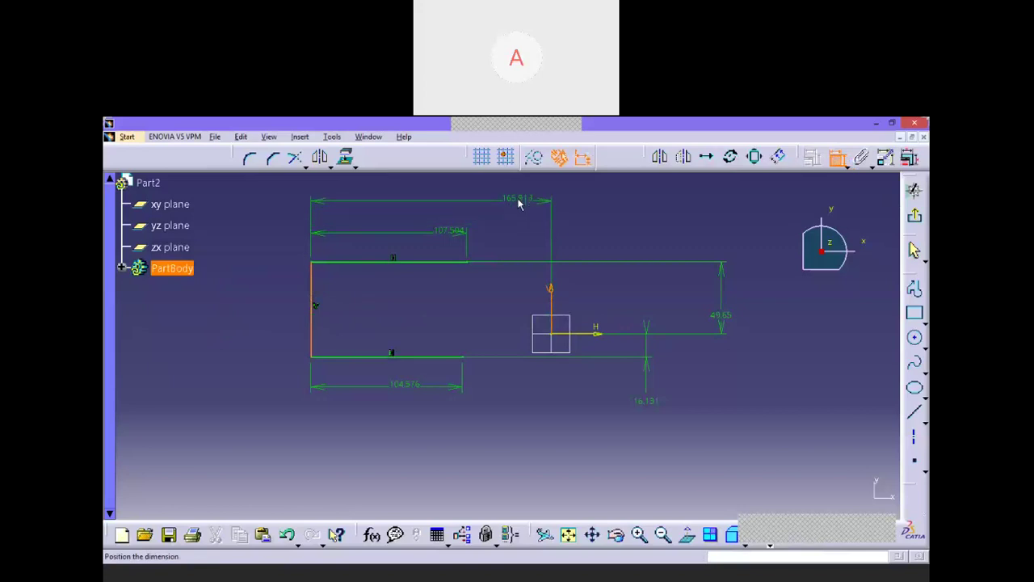
pyautogui.click(520, 203)
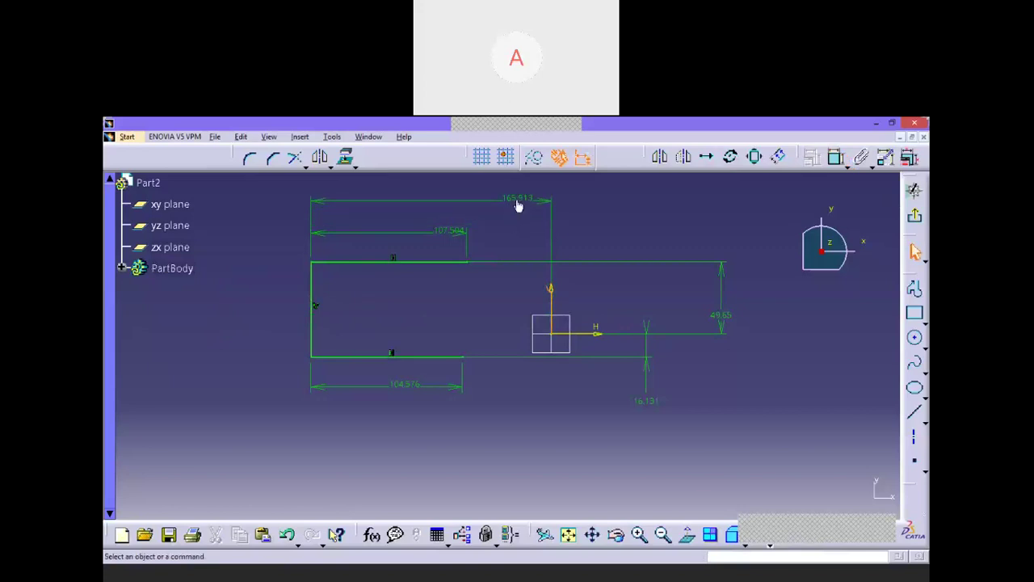
# Step the 165.913 offset between 164.913 and about 188.913 to watch the profile shift.
pyautogui.doubleClick(518, 206)
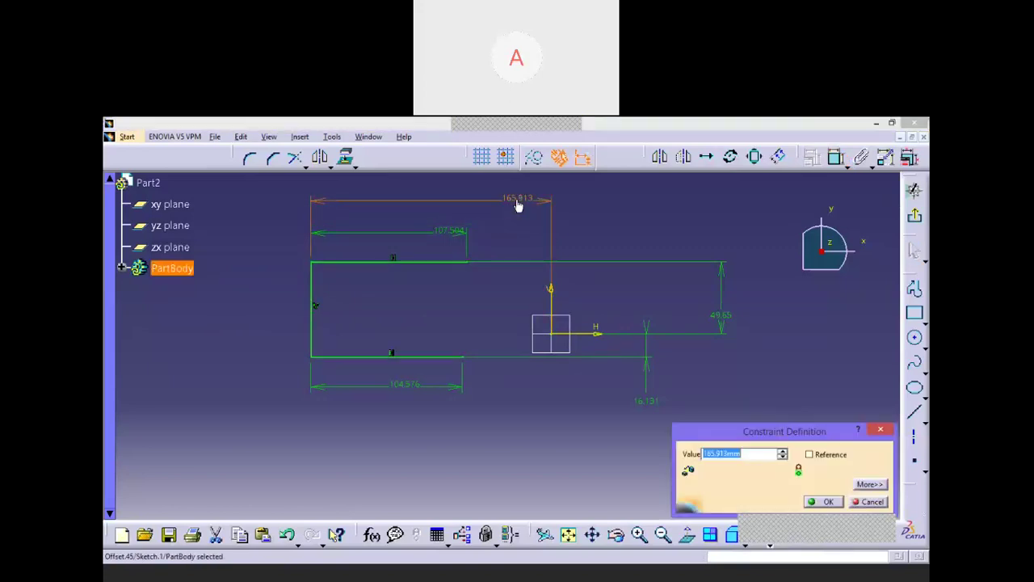
pyautogui.click(782, 451)
pyautogui.click(783, 451)
pyautogui.click(783, 451)
pyautogui.click(782, 451)
pyautogui.click(782, 451)
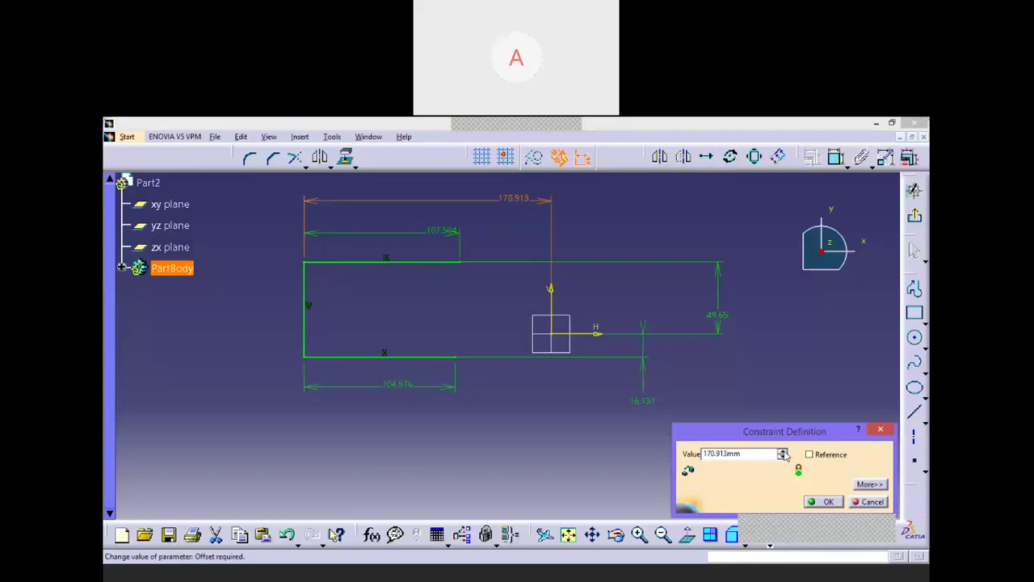
pyautogui.click(783, 456)
pyautogui.click(783, 456)
pyautogui.click(783, 455)
pyautogui.click(783, 456)
pyautogui.click(783, 456)
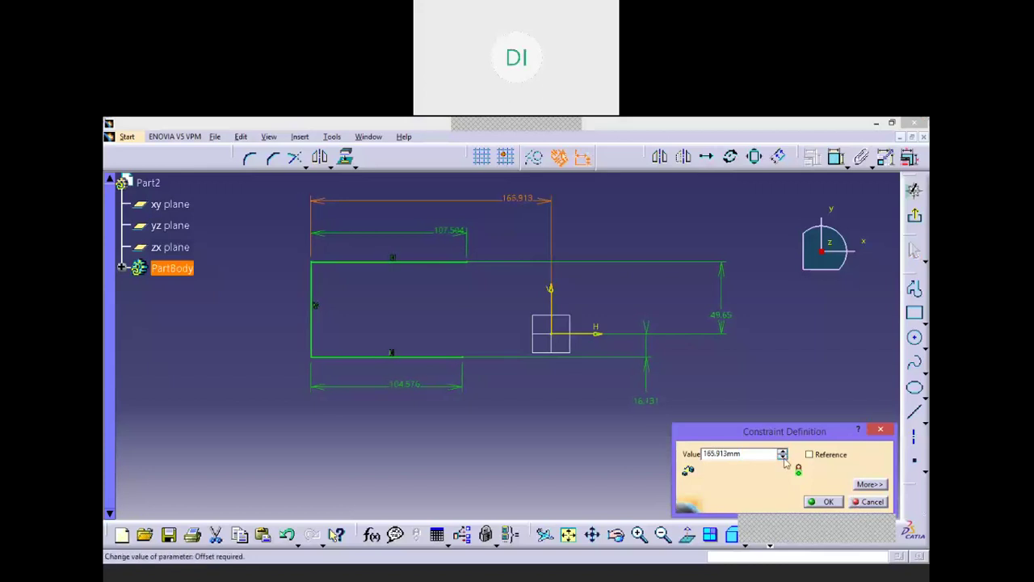
pyautogui.click(783, 458)
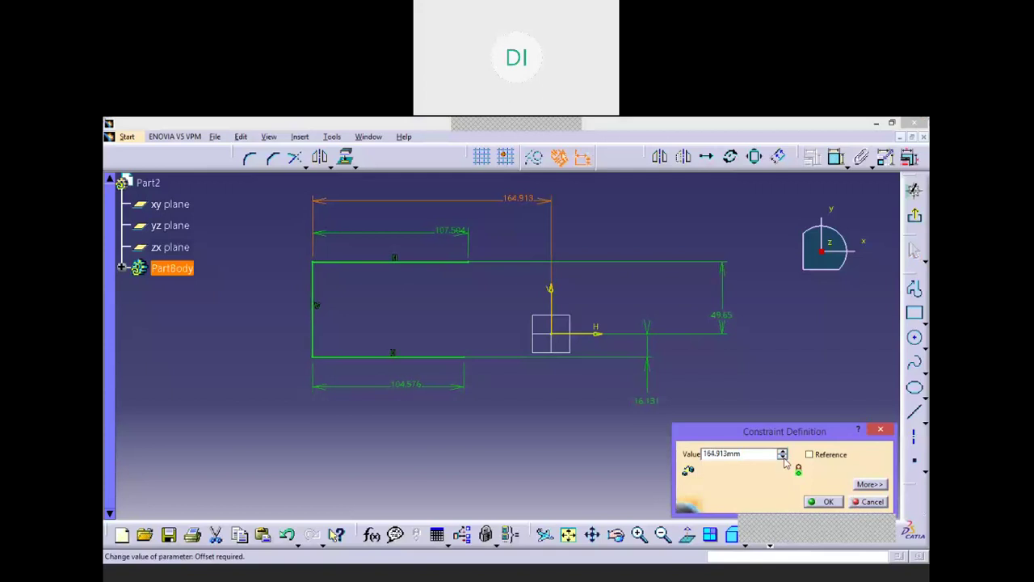
pyautogui.click(783, 453)
pyautogui.click(783, 453)
pyautogui.click(783, 452)
pyautogui.click(783, 452)
pyautogui.click(783, 453)
pyautogui.click(784, 453)
pyautogui.click(783, 453)
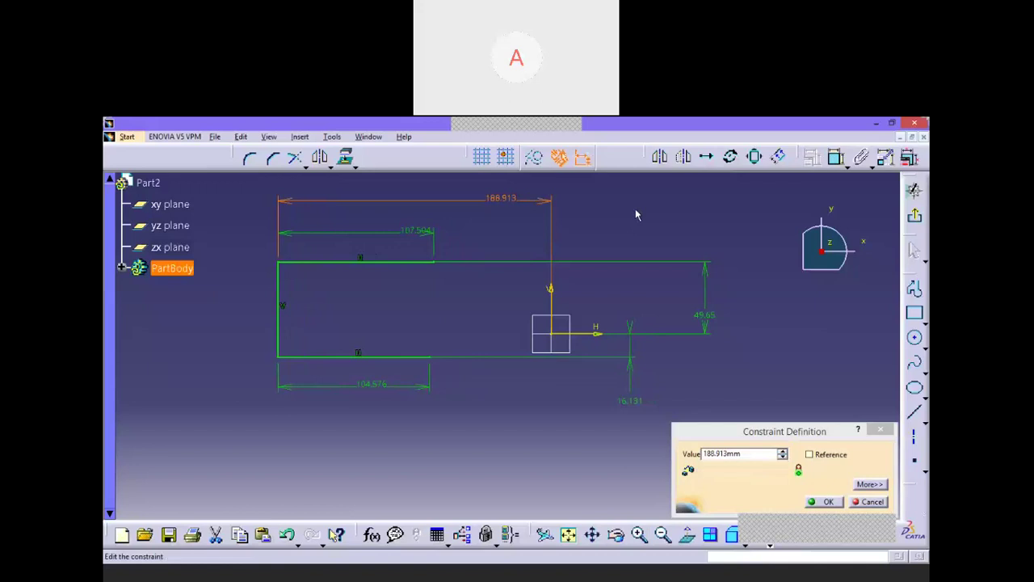
# Enter 163.913 for the offset, then delete that dimension.
pyautogui.write('163.913')
pyautogui.press('Return')
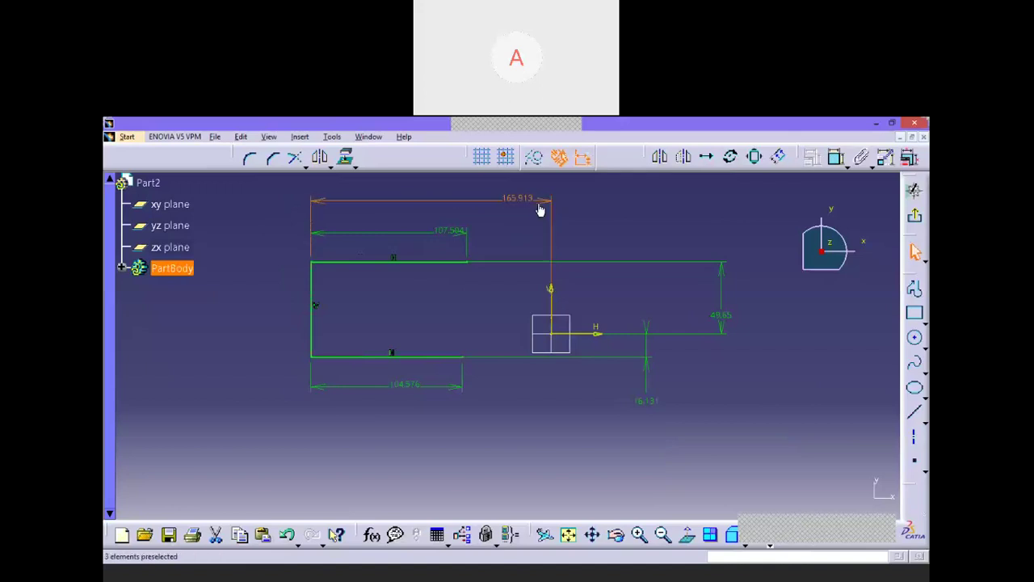
pyautogui.press('Delete')
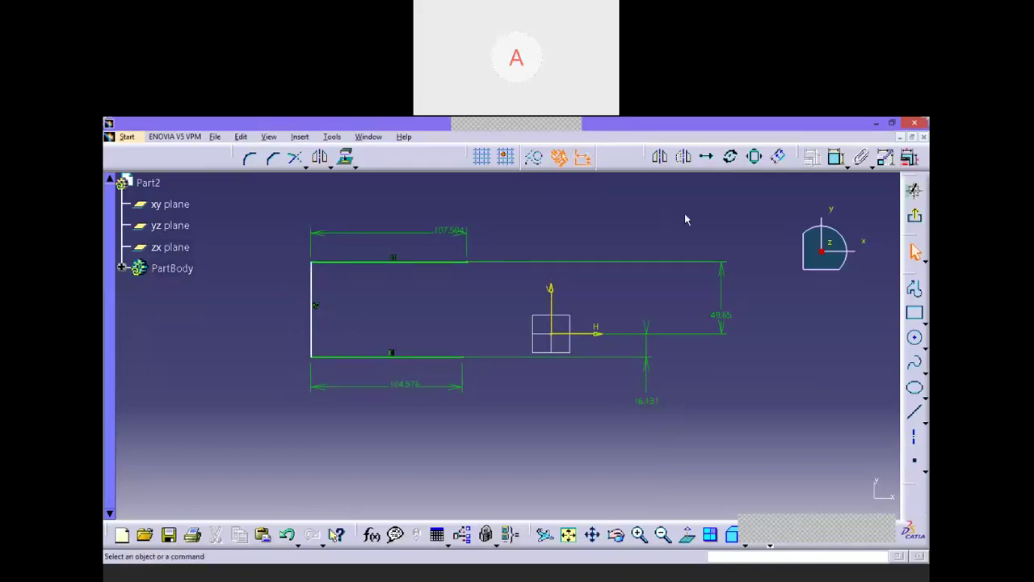
# Try a 90° angle between the left and bottom lines, undo it, then delete the left line.
pyautogui.click(836, 157)
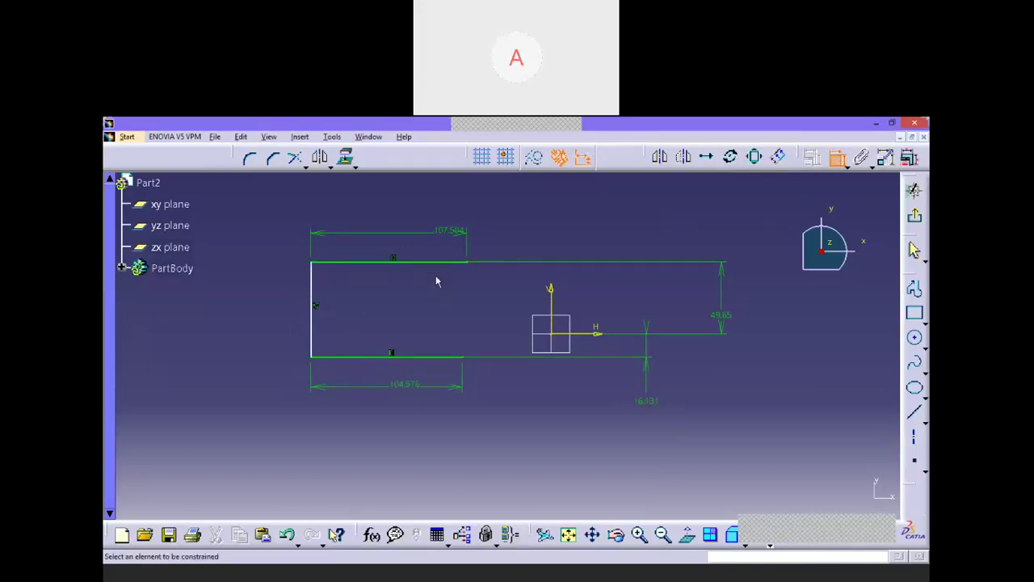
pyautogui.click(312, 284)
pyautogui.click(403, 357)
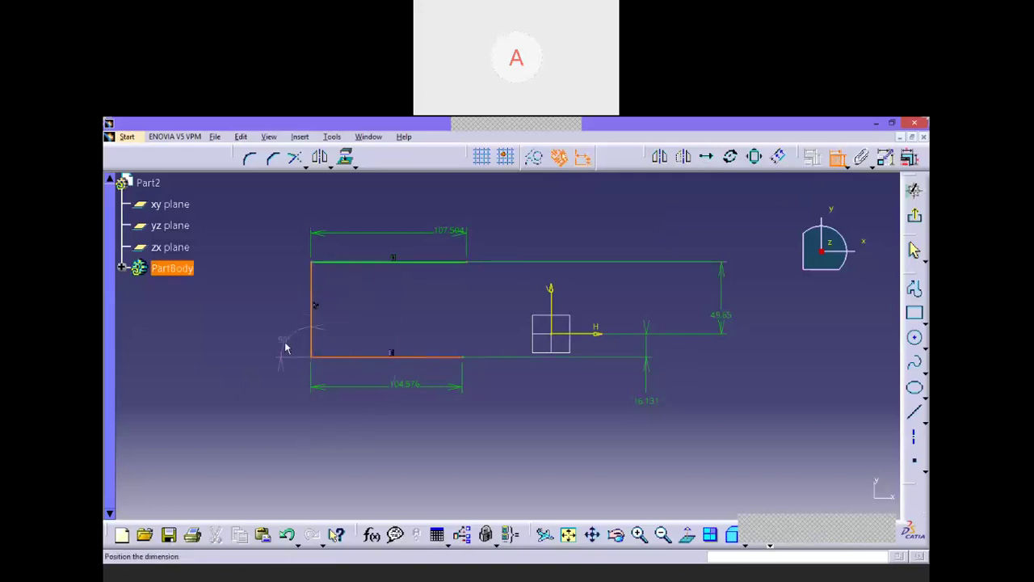
pyautogui.click(354, 319)
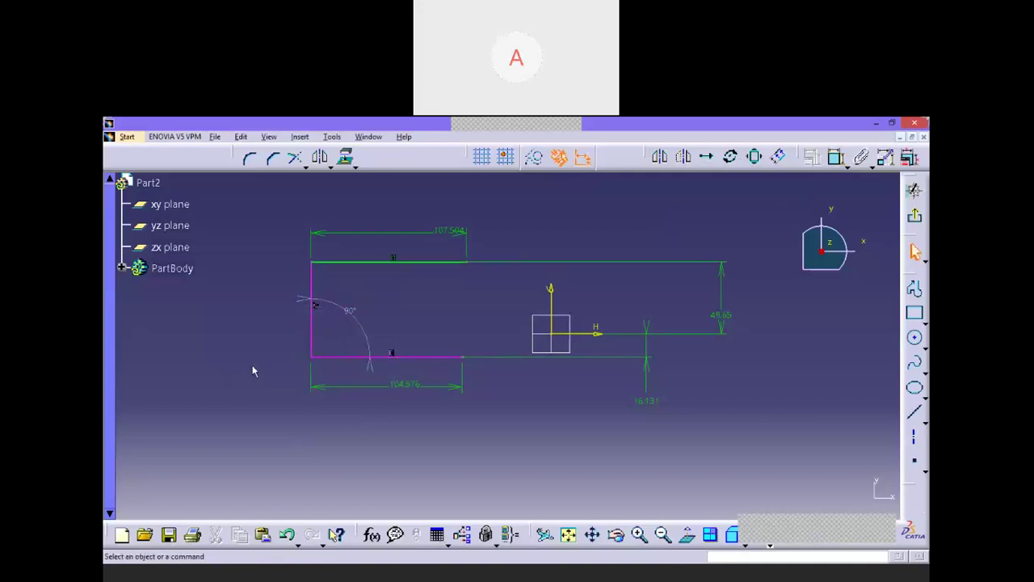
pyautogui.doubleClick(350, 311)
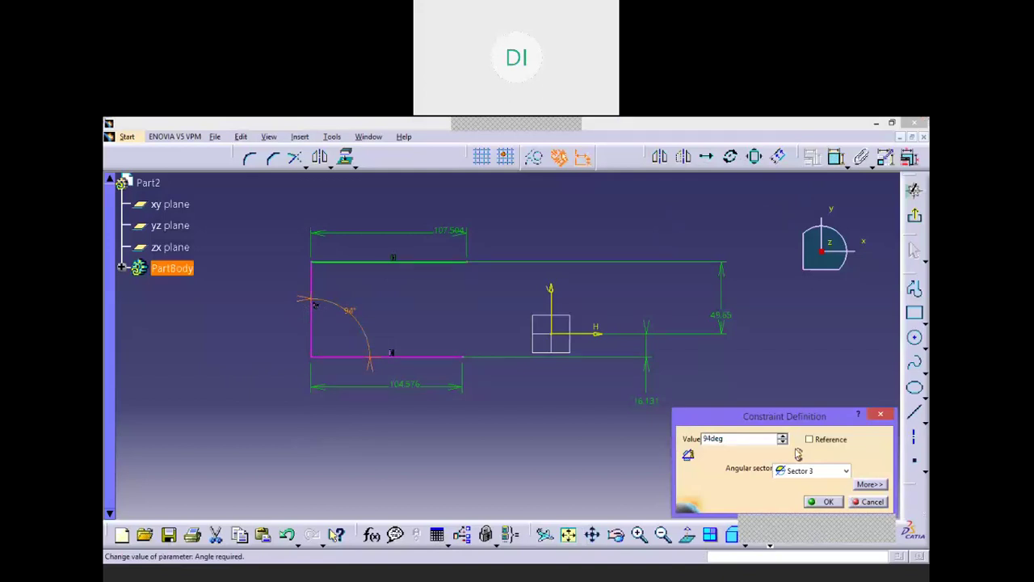
pyautogui.click(871, 502)
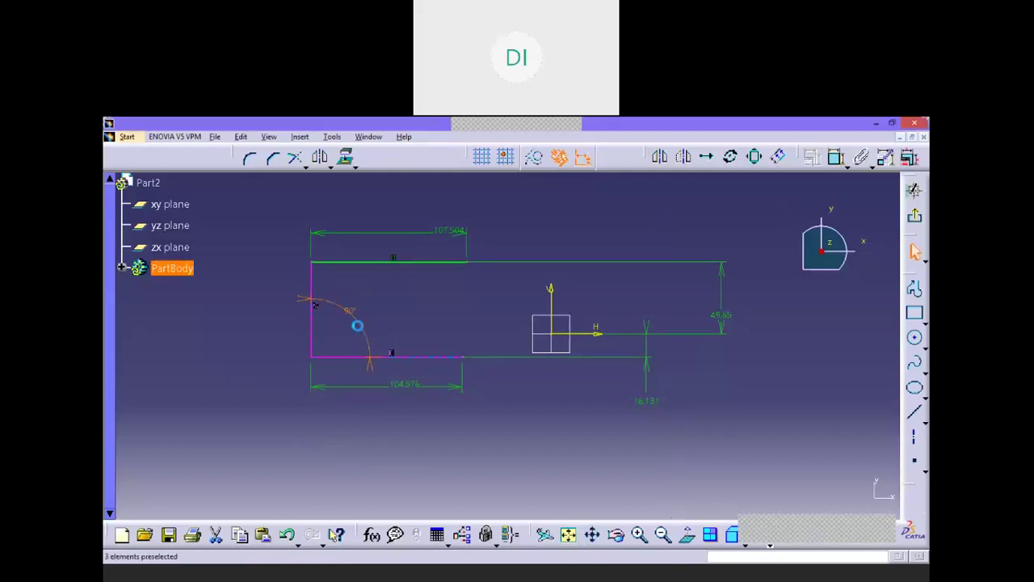
pyautogui.hotkey('ctrl', 'z')
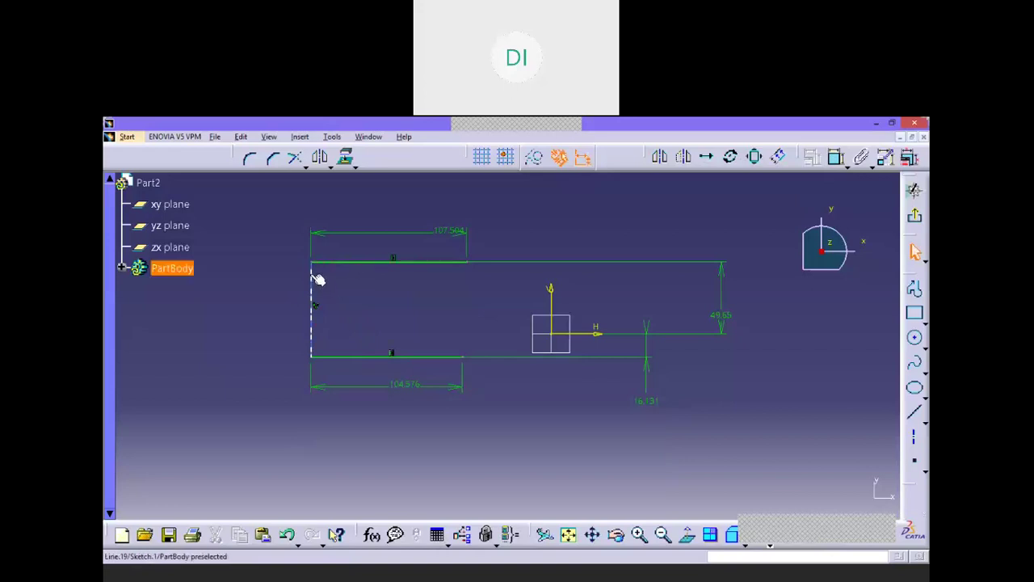
pyautogui.click(316, 312)
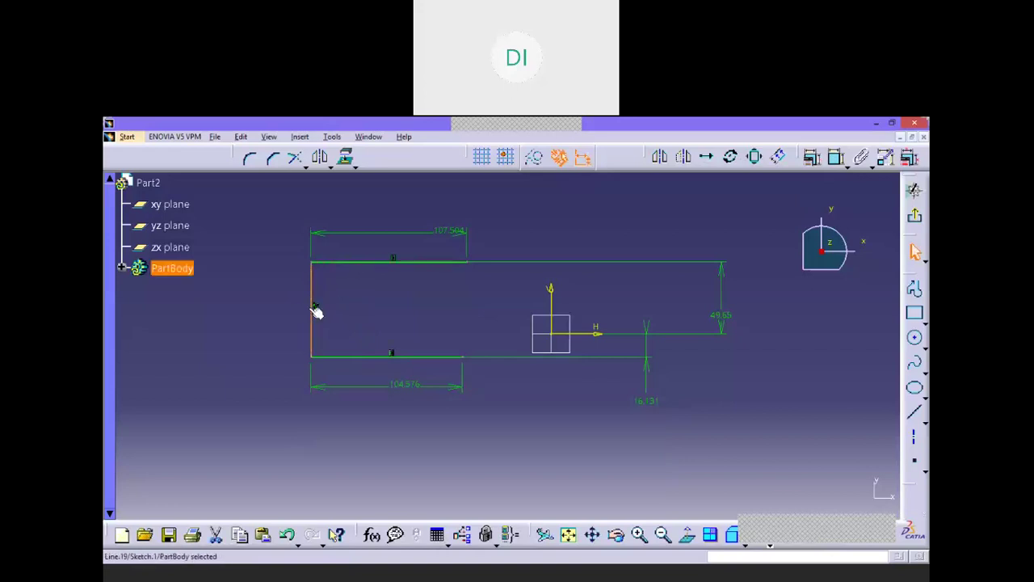
pyautogui.press('Delete')
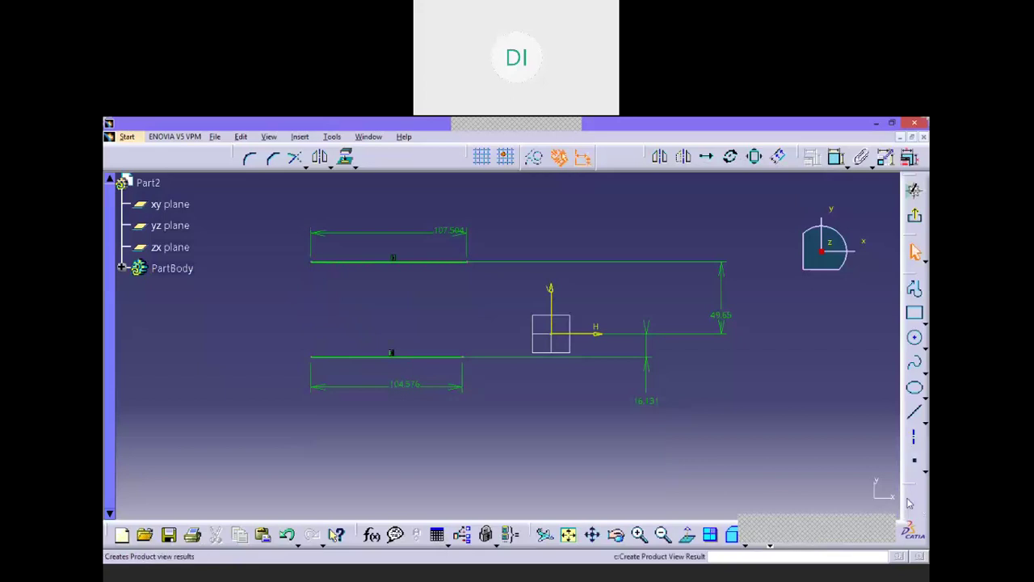
# Draw two slanted lines forming an inward V between the left ends; delete the 16.131 offset dimension.
pyautogui.click(915, 414)
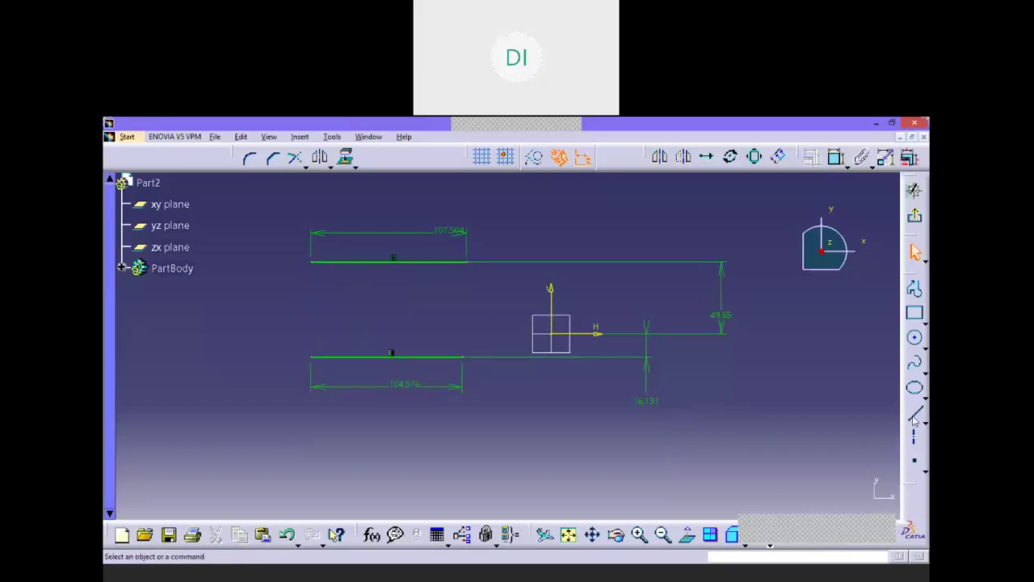
pyautogui.click(312, 261)
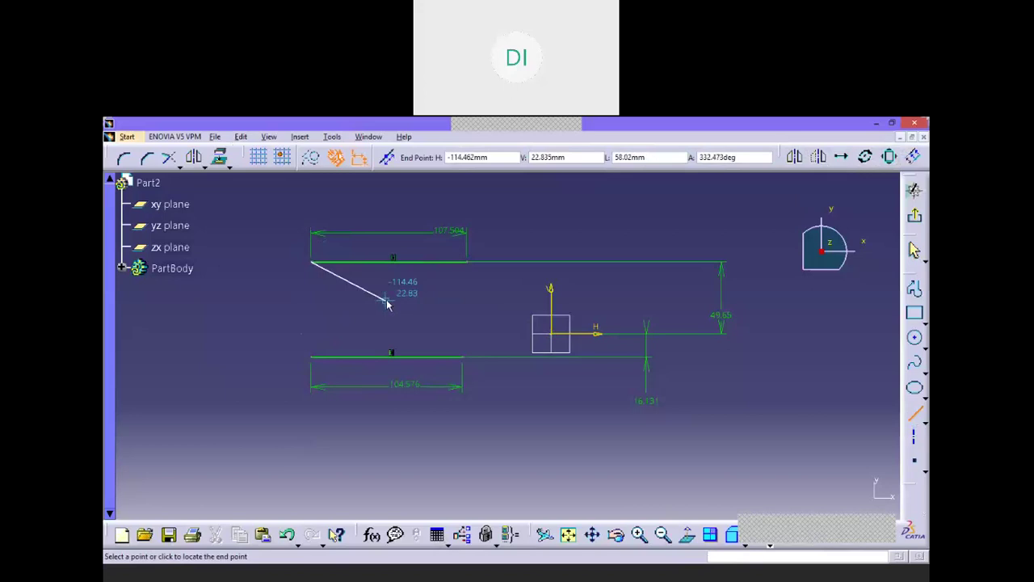
pyautogui.click(389, 301)
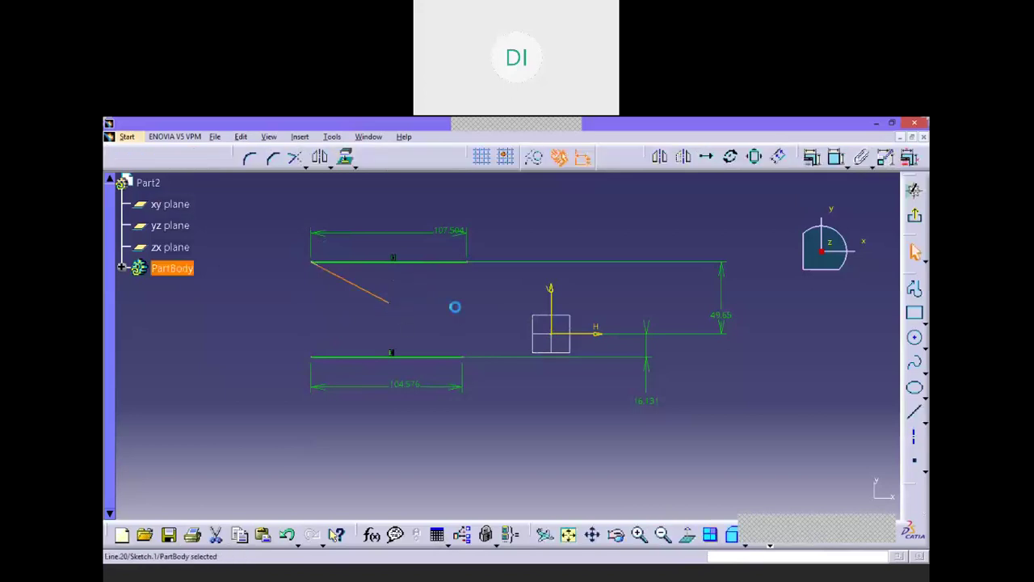
pyautogui.click(915, 414)
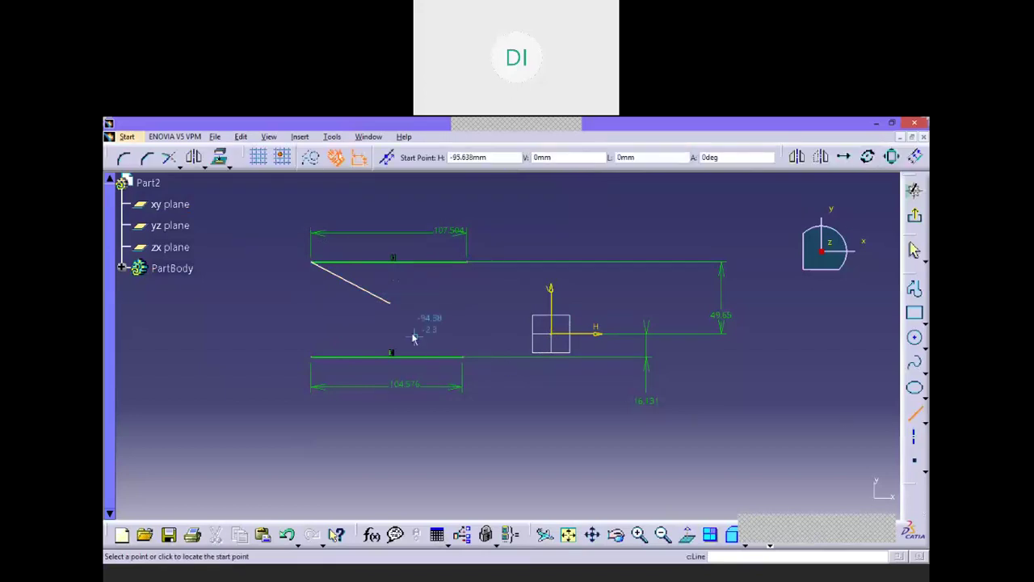
pyautogui.click(390, 302)
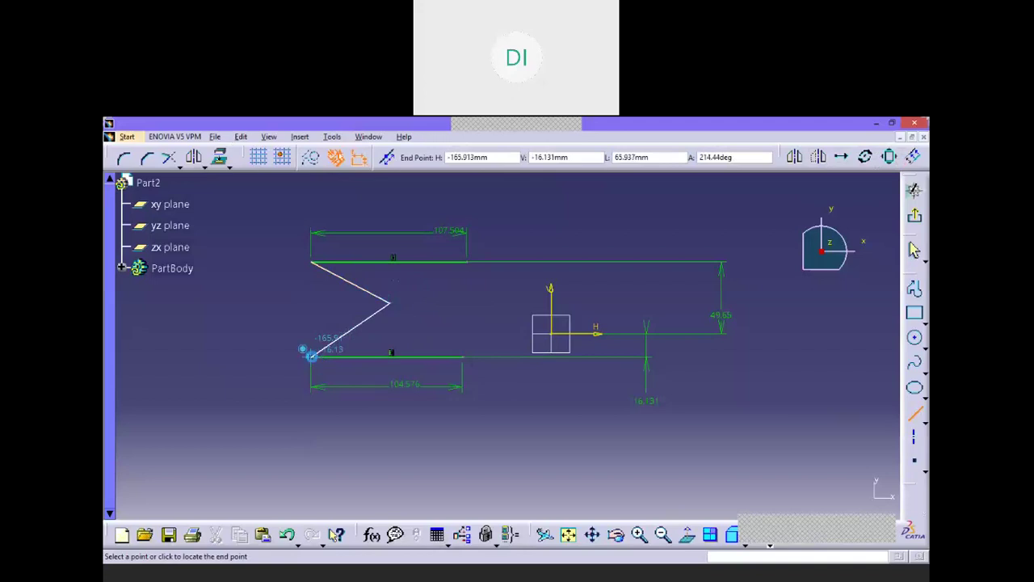
pyautogui.click(311, 356)
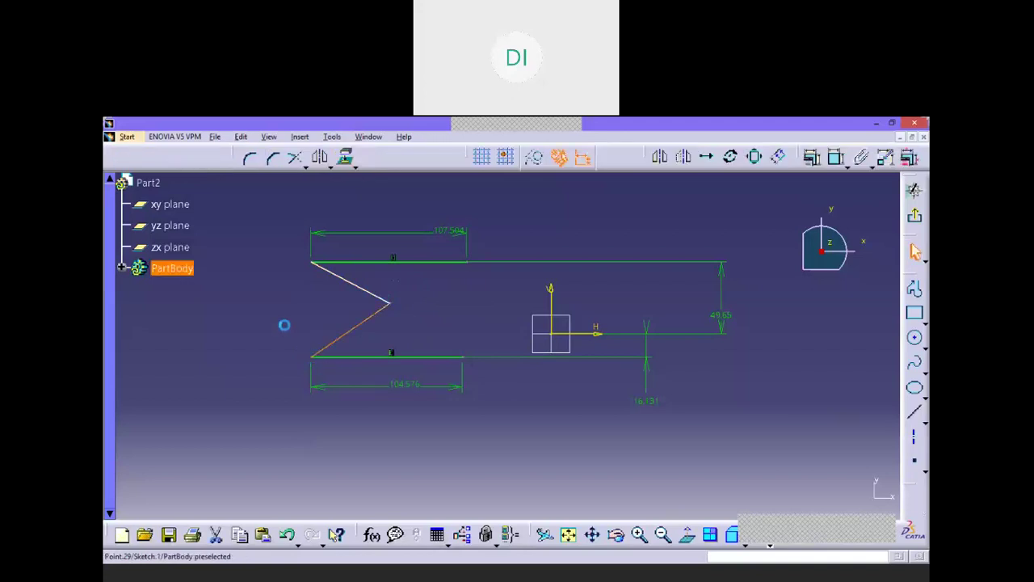
pyautogui.click(656, 366)
pyautogui.press('Delete')
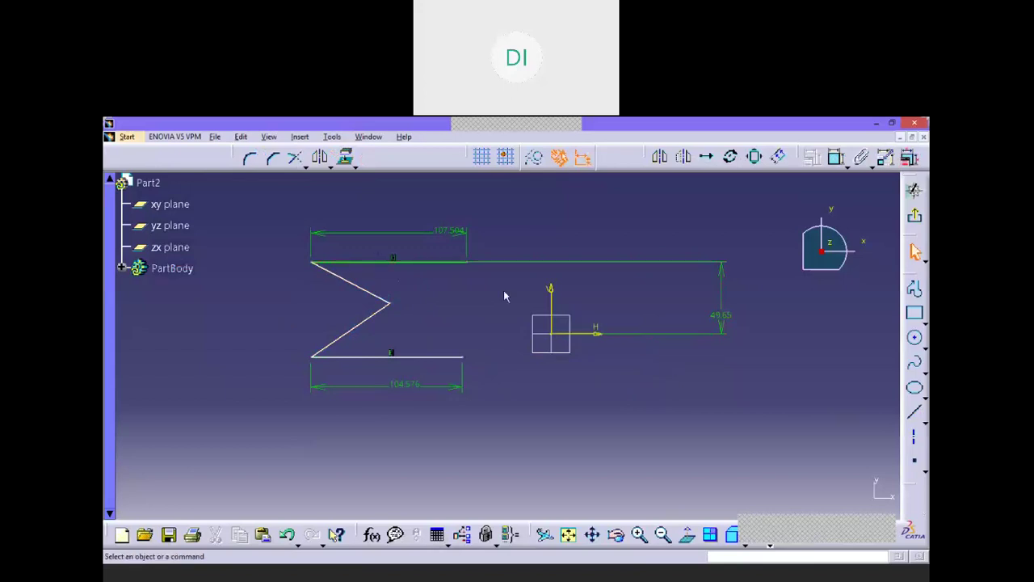
# Dimension the upper diagonal 61.391 and the lower diagonal 65.937 long.
pyautogui.click(836, 157)
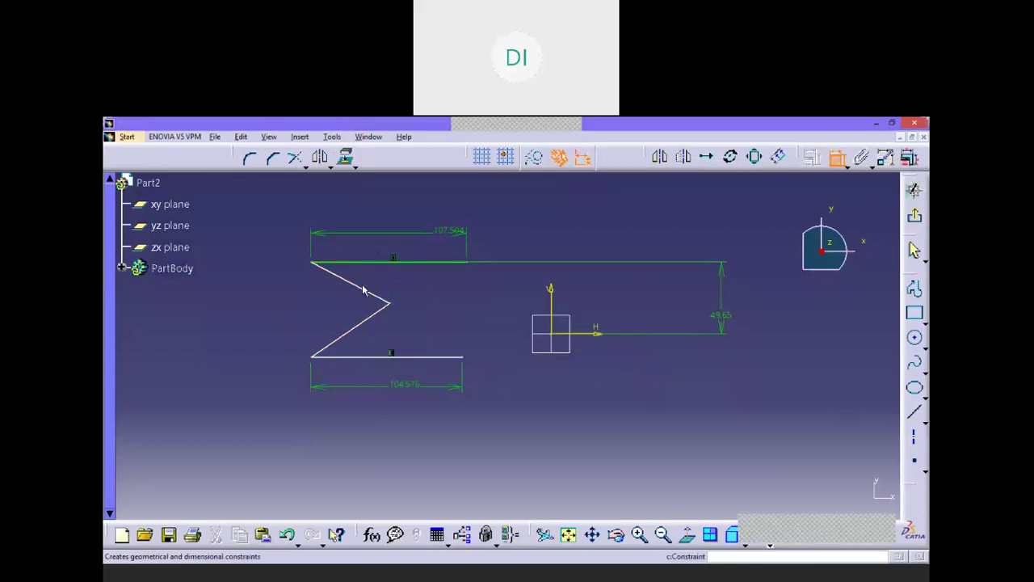
pyautogui.click(361, 288)
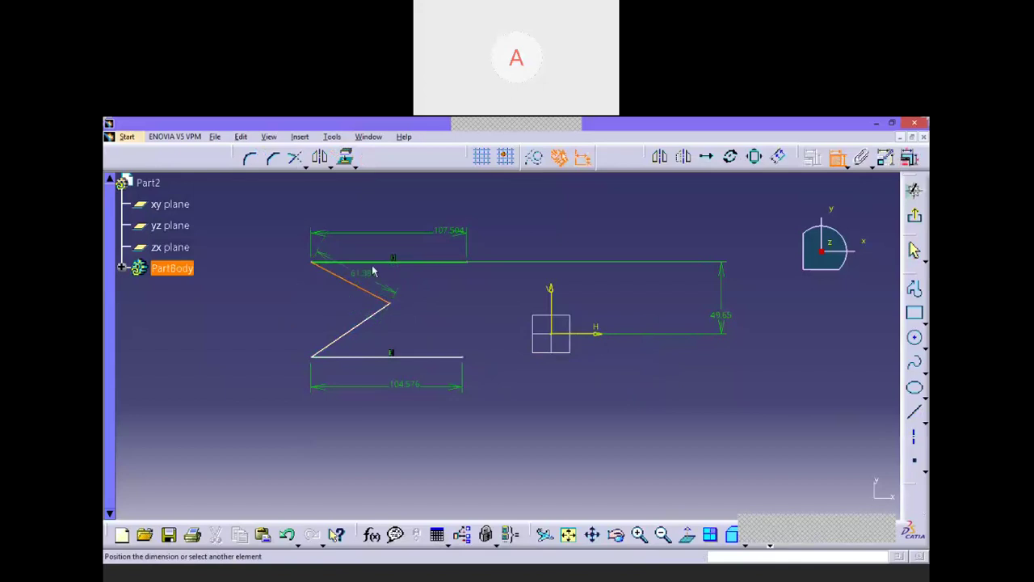
pyautogui.click(419, 212)
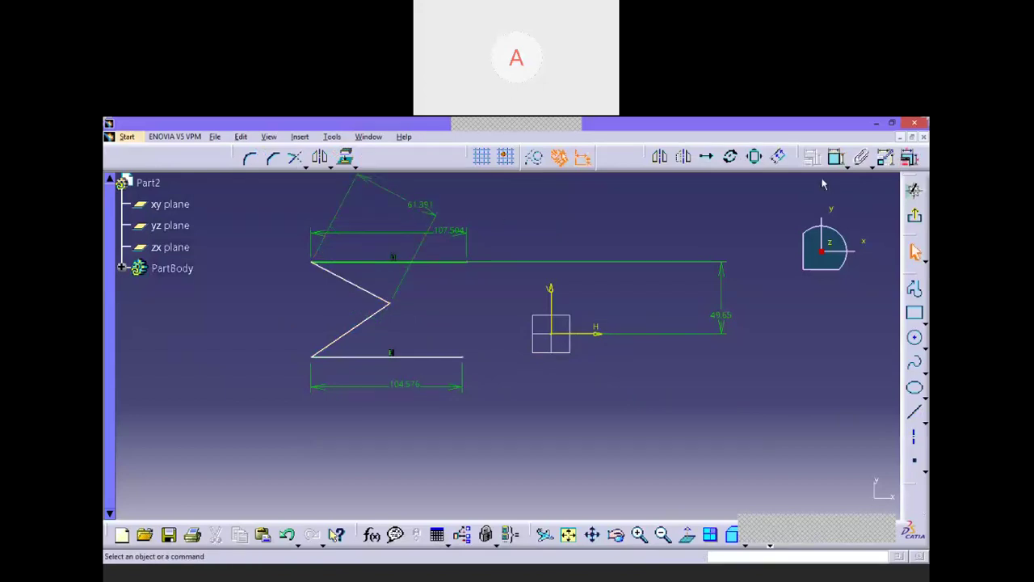
pyautogui.click(837, 158)
pyautogui.click(377, 312)
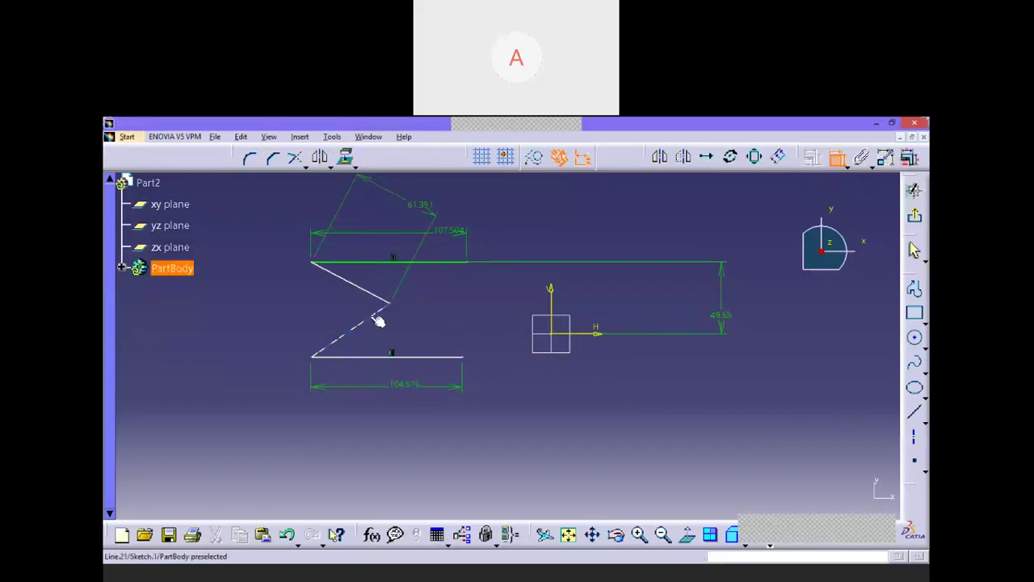
pyautogui.click(283, 306)
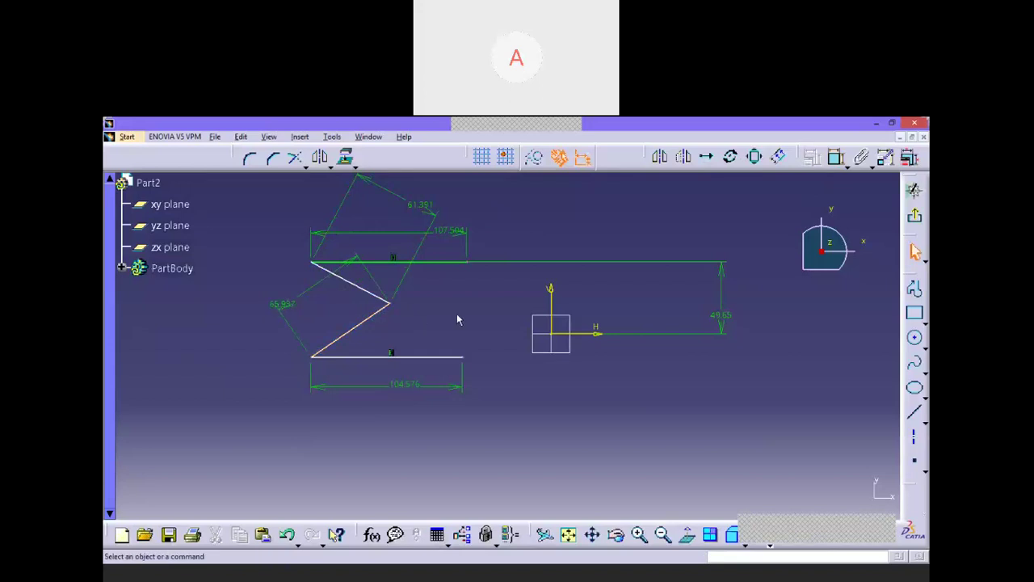
# Add an angle constraint between the lower diagonal and the bottom line, then begin raising its value.
pyautogui.click(836, 158)
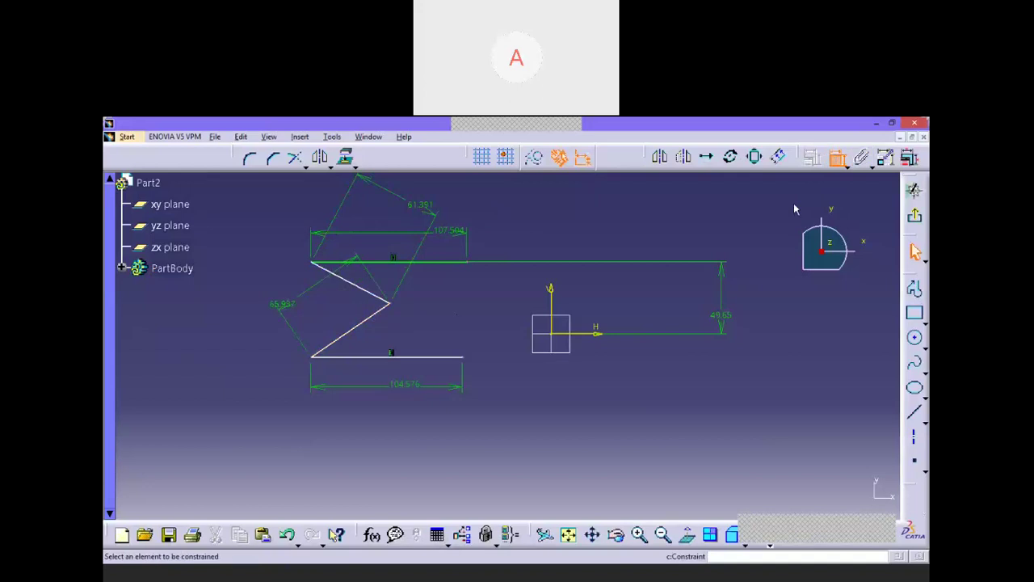
pyautogui.click(354, 338)
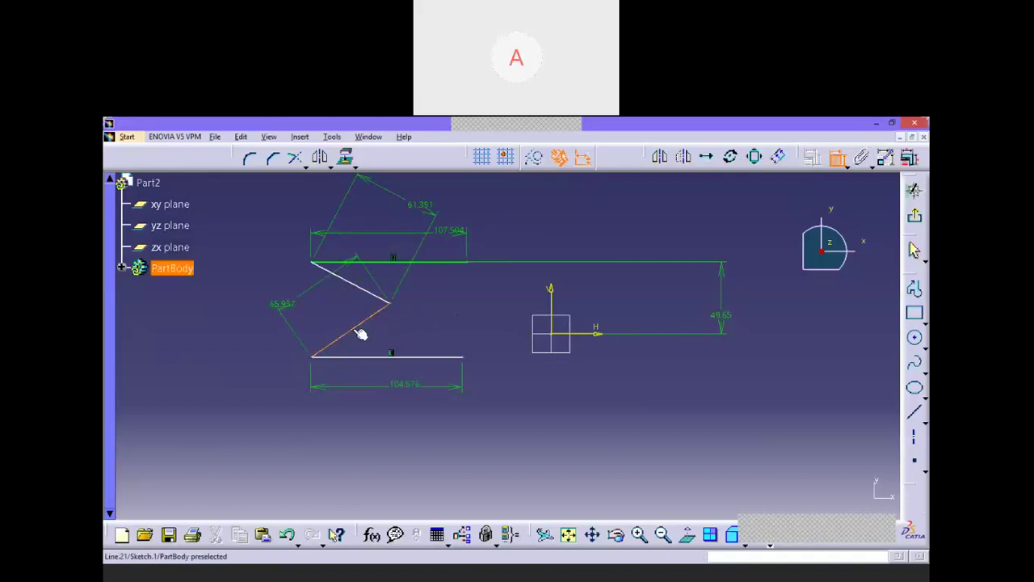
pyautogui.click(371, 358)
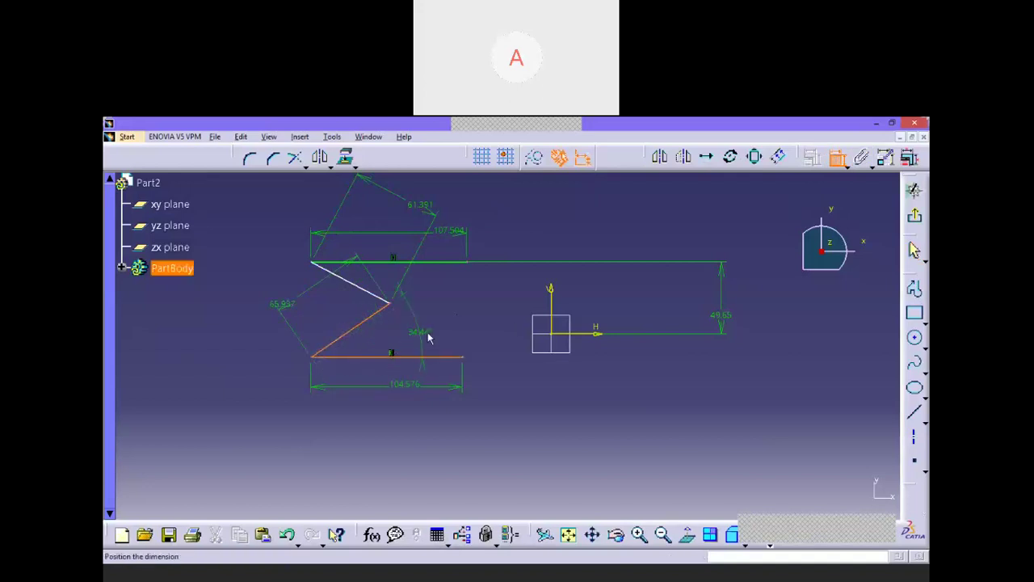
pyautogui.click(454, 323)
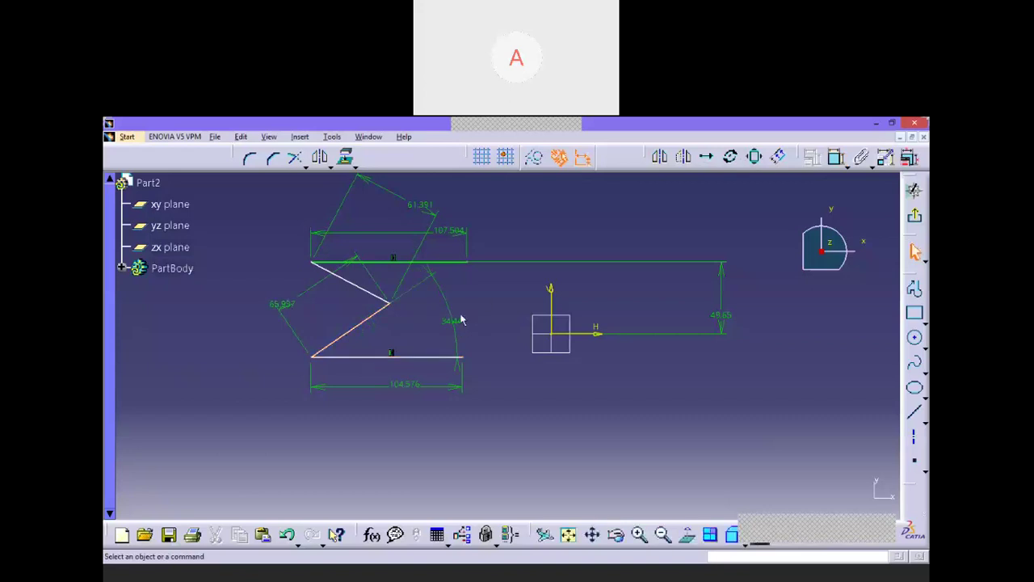
pyautogui.click(784, 436)
pyautogui.click(784, 436)
# Step the lower angle up to about 56.44°, then set it to 10.44°.
pyautogui.click(784, 436)
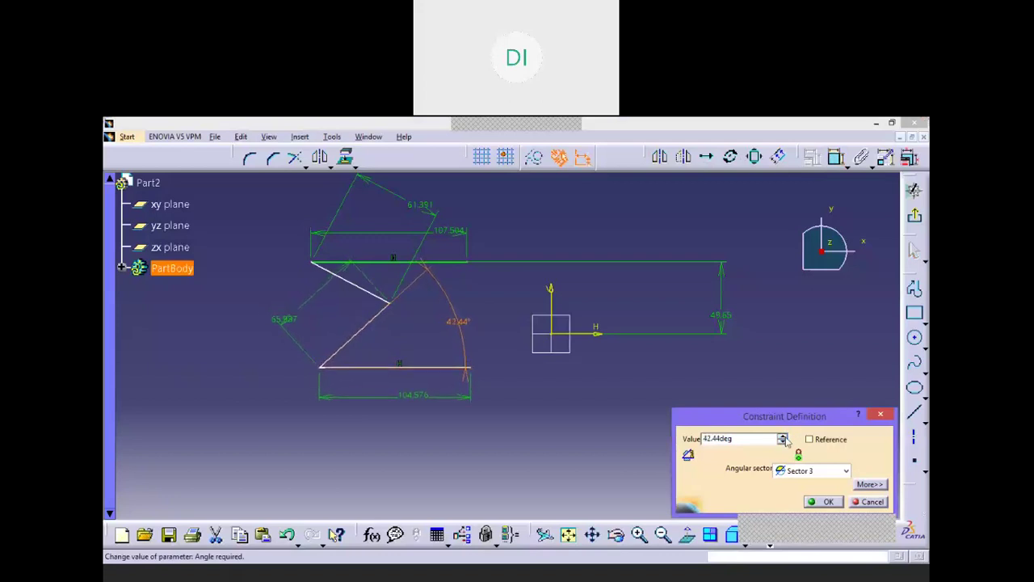
pyautogui.click(784, 436)
pyautogui.click(784, 435)
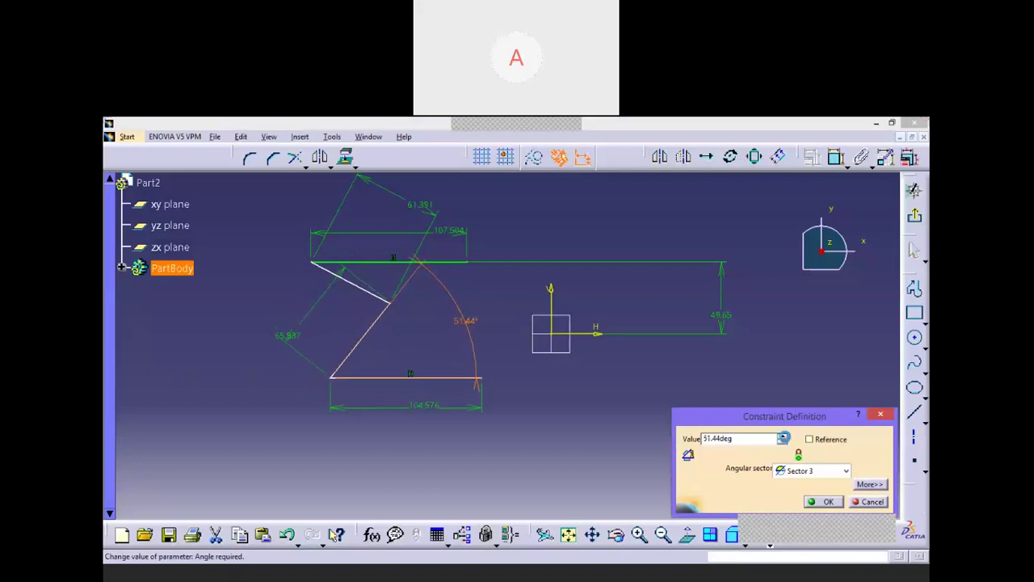
pyautogui.click(784, 435)
pyautogui.click(784, 435)
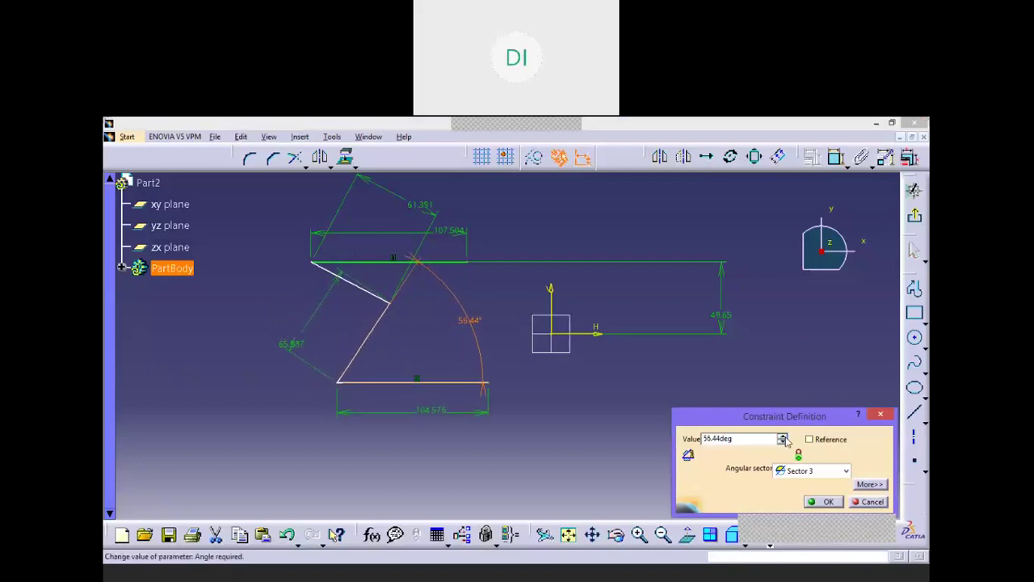
pyautogui.click(599, 421)
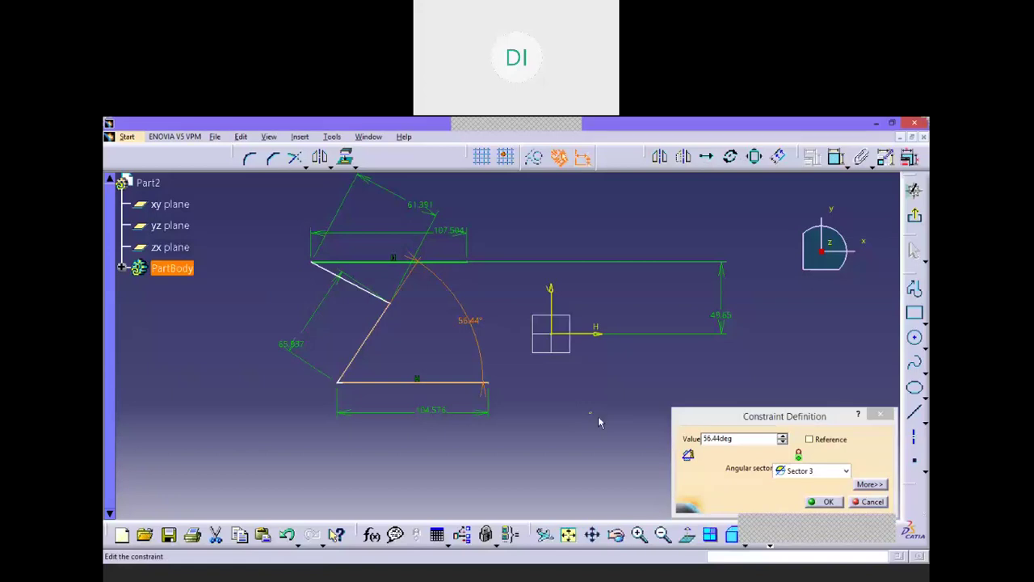
pyautogui.doubleClick(706, 438)
pyautogui.write('10.44')
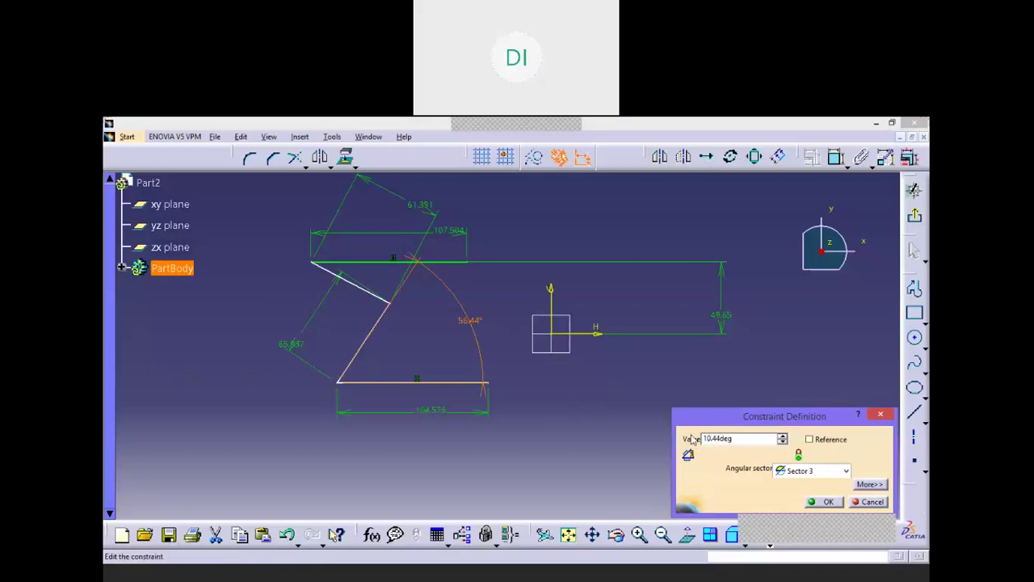
pyautogui.click(823, 502)
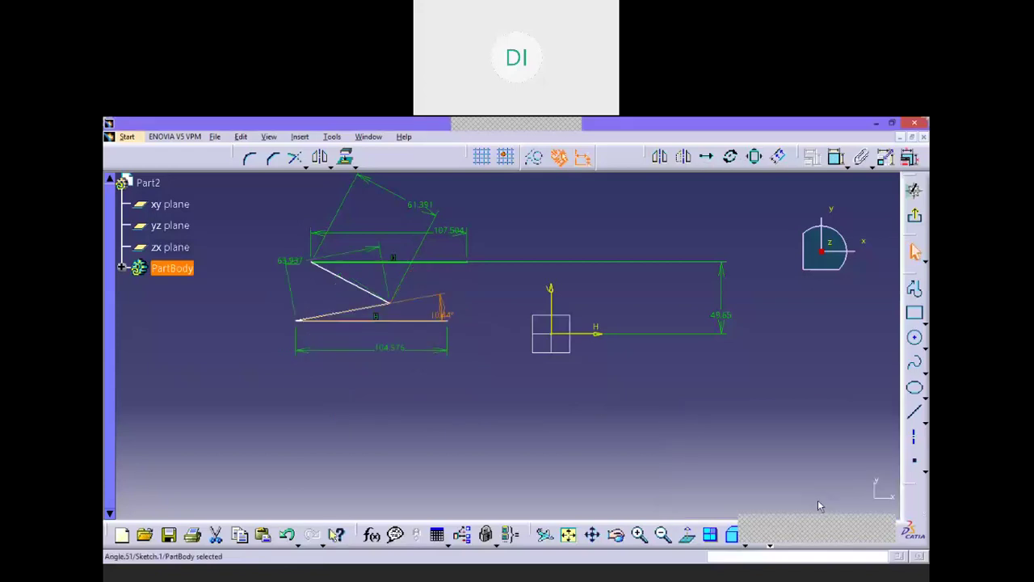
# Set the lower angle constraint to 0°, then change it to 5°.
pyautogui.click(338, 438)
pyautogui.click(379, 311)
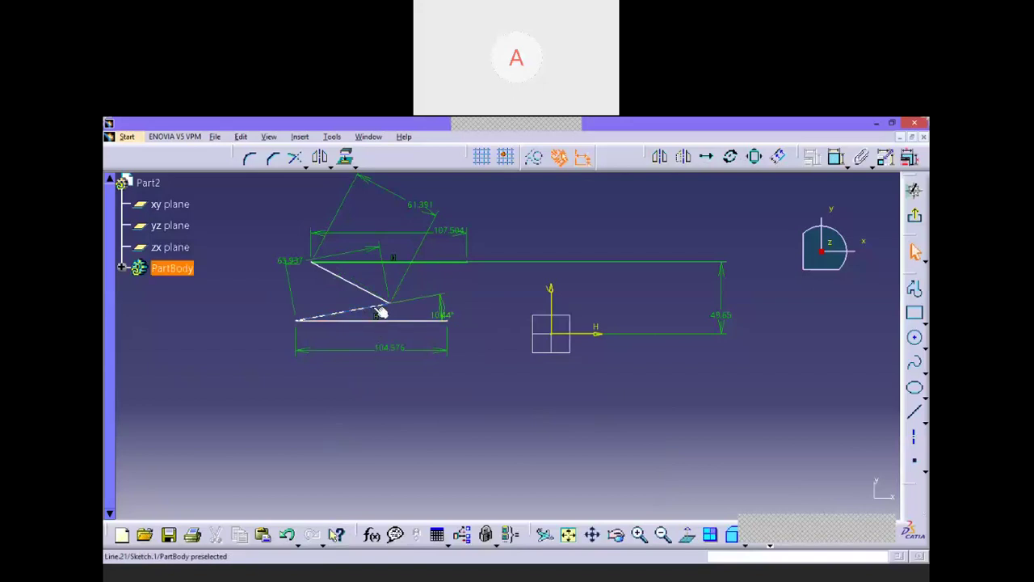
pyautogui.doubleClick(440, 312)
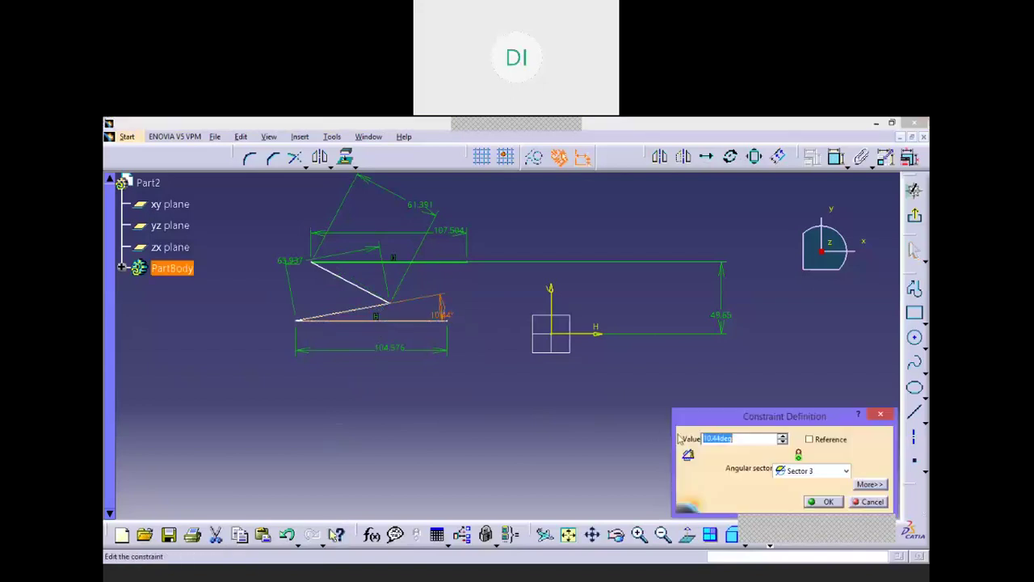
pyautogui.write('0')
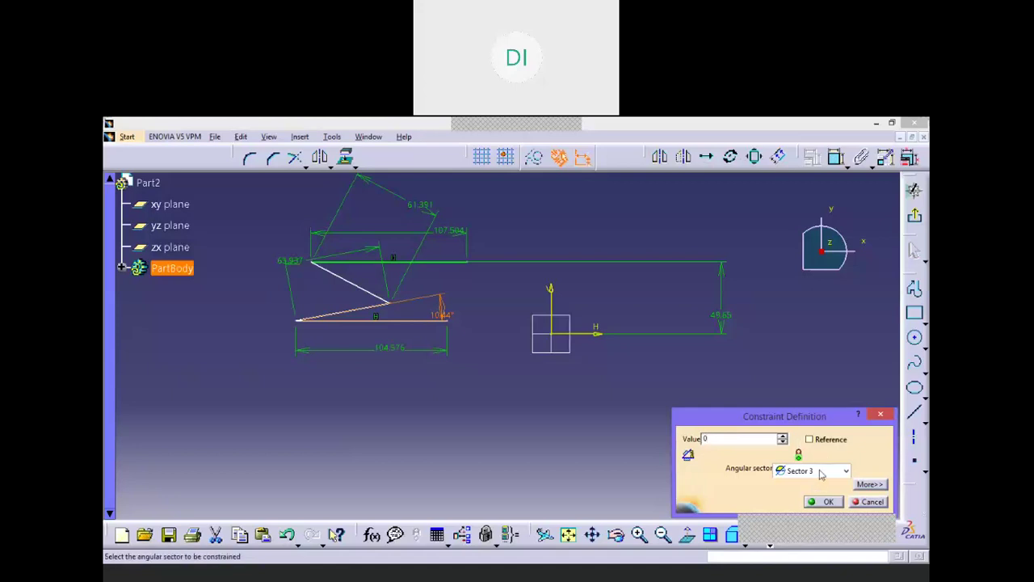
pyautogui.click(824, 501)
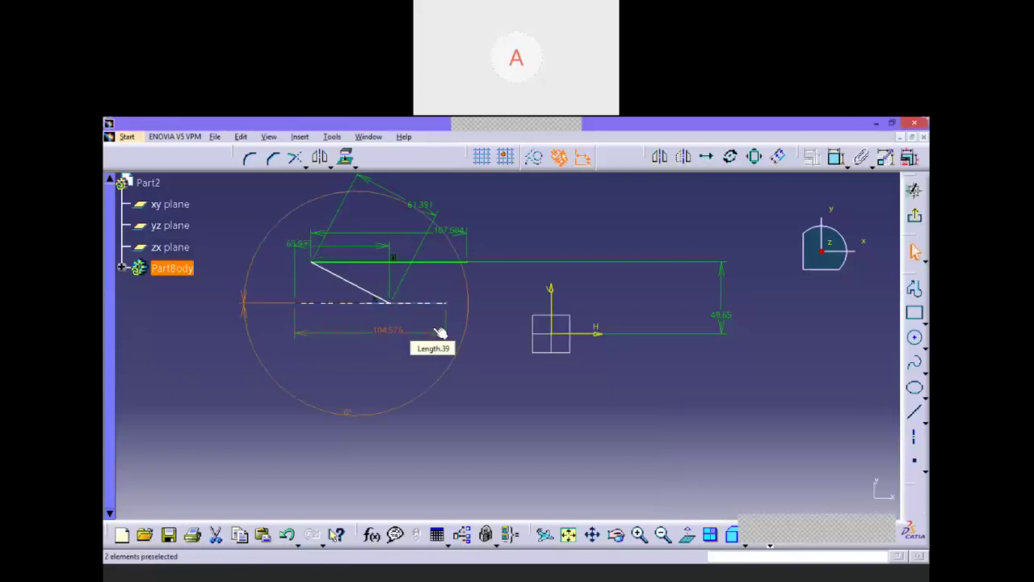
pyautogui.doubleClick(352, 417)
pyautogui.write('5')
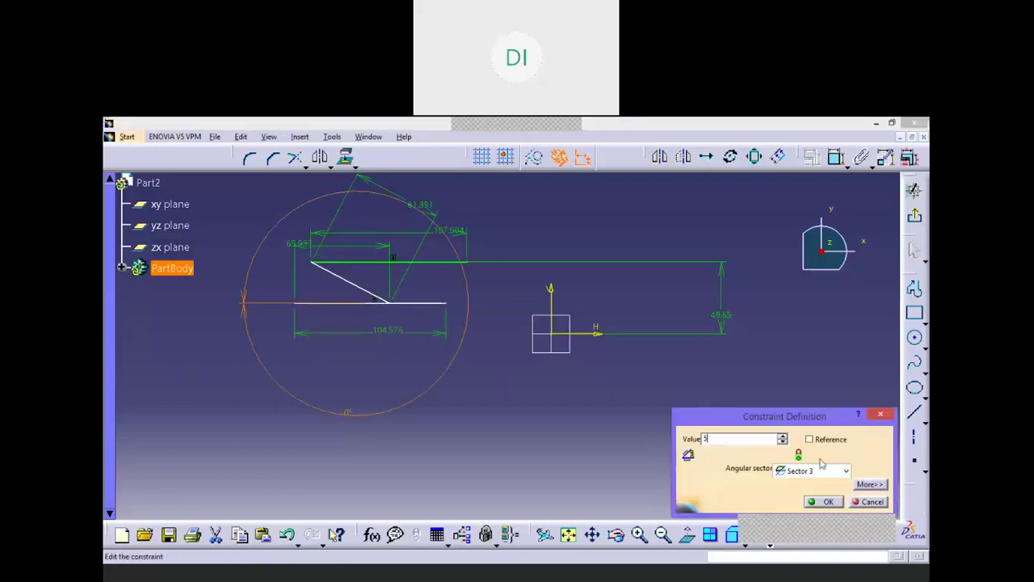
pyautogui.click(828, 502)
pyautogui.click(483, 302)
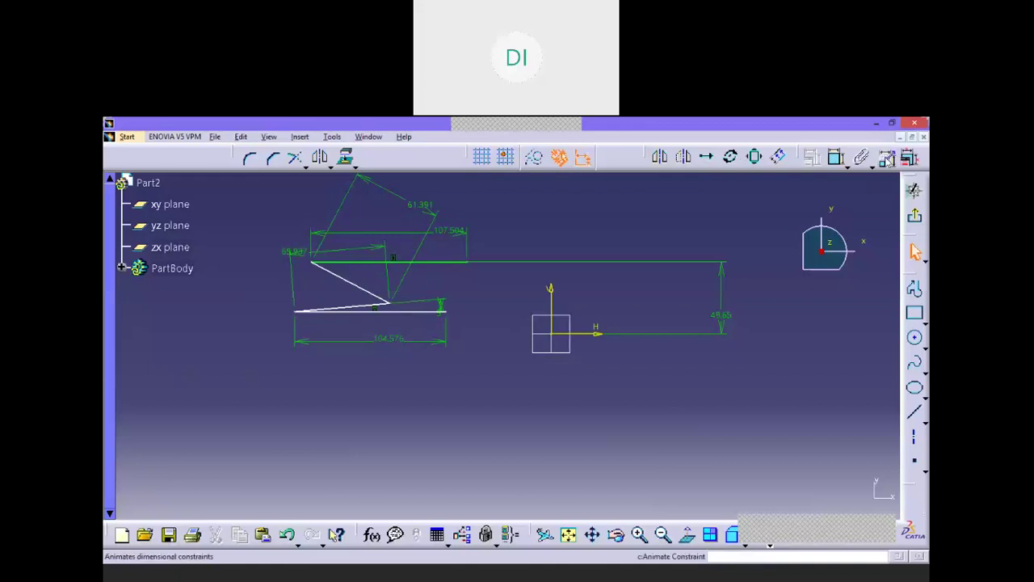
# Animate the lower angle constraint from 5° to 90° over 300 steps in Repeat mode.
pyautogui.click(441, 305)
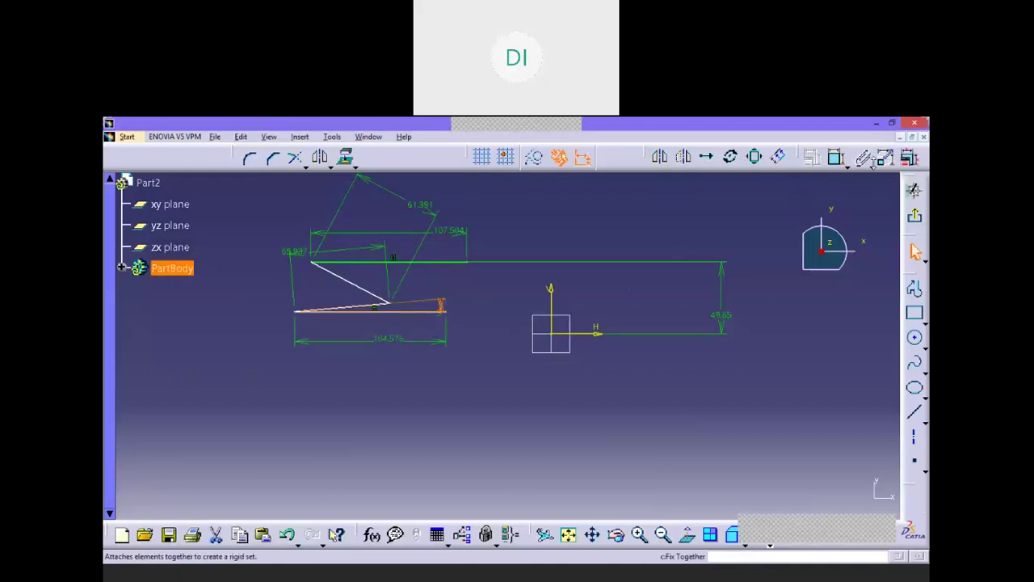
pyautogui.click(885, 157)
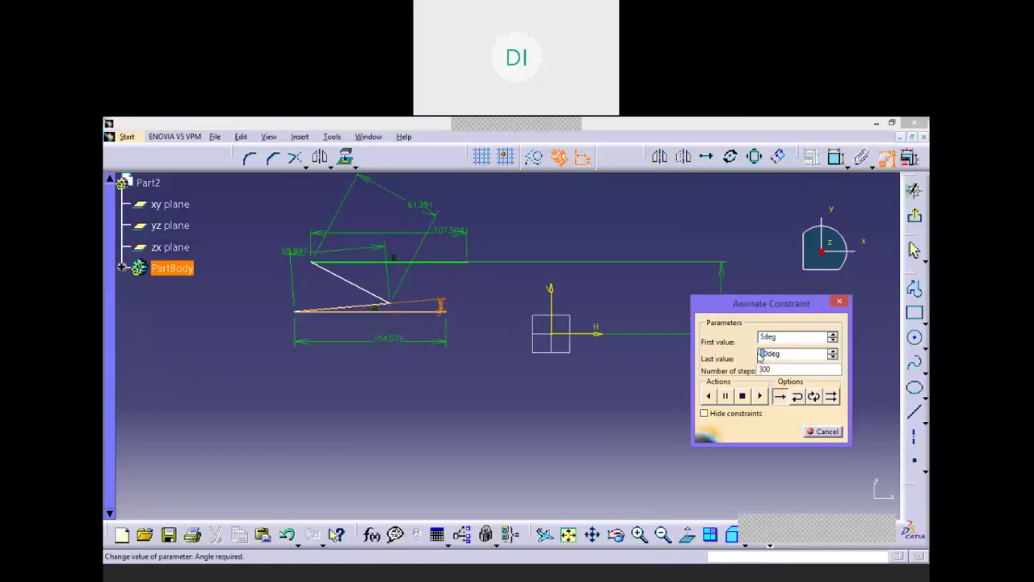
pyautogui.click(760, 397)
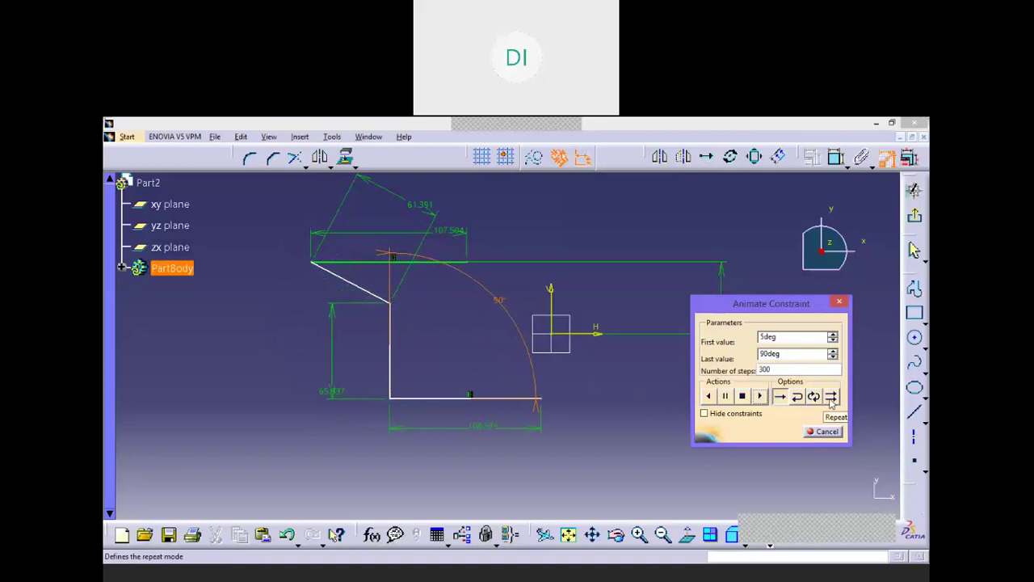
pyautogui.click(831, 397)
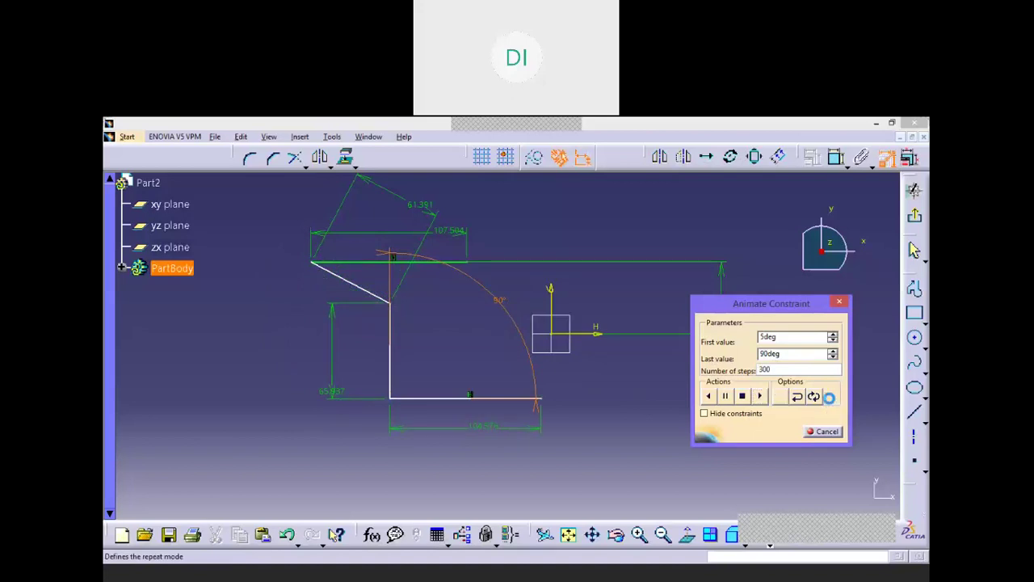
pyautogui.click(758, 397)
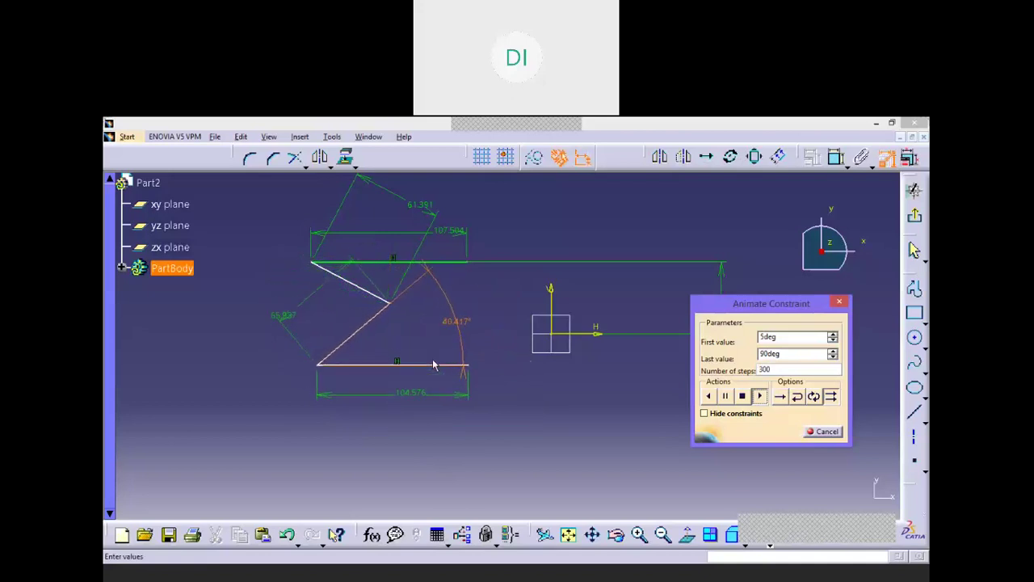
pyautogui.moveTo(739, 304); pyautogui.dragTo(756, 255)
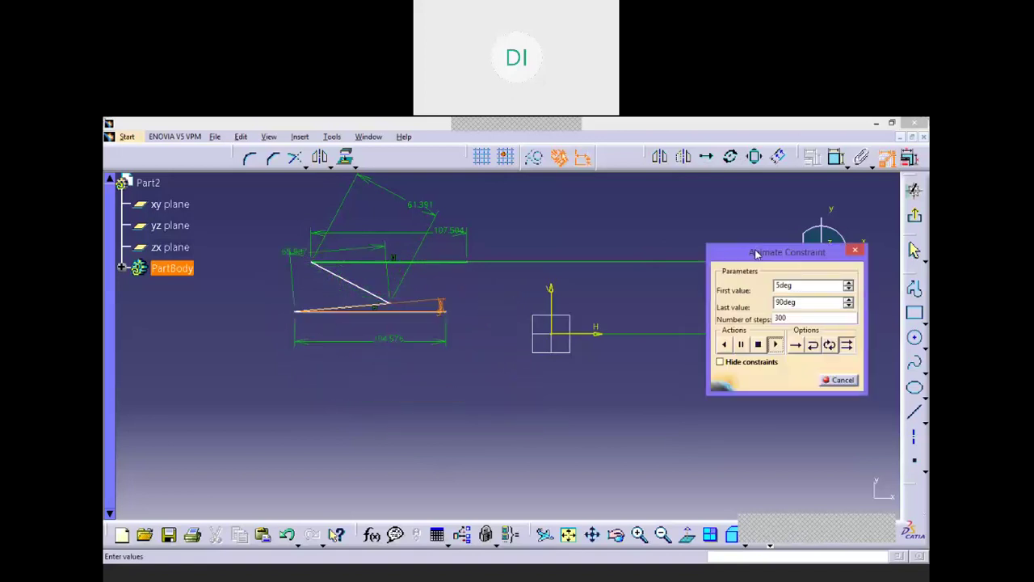
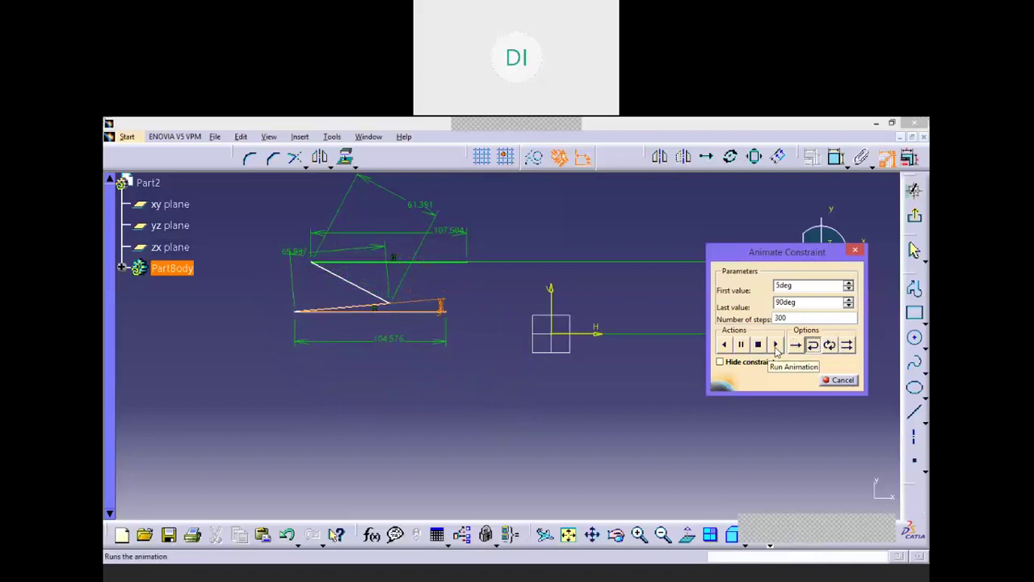
# Play the 5deg–90deg crank angle animation forward, reversed and looping, then stop and close it.
pyautogui.click(776, 344)
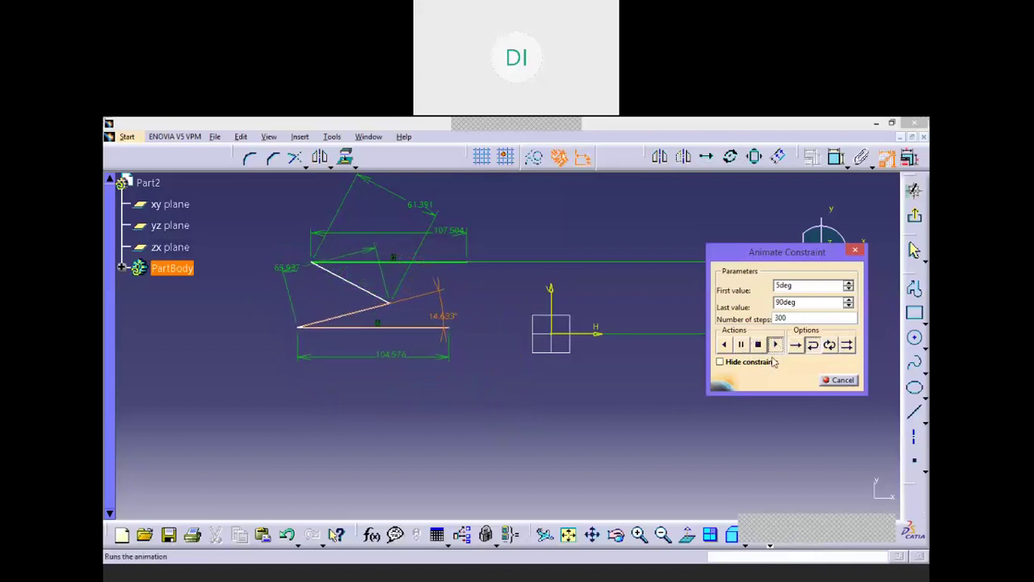
pyautogui.click(813, 346)
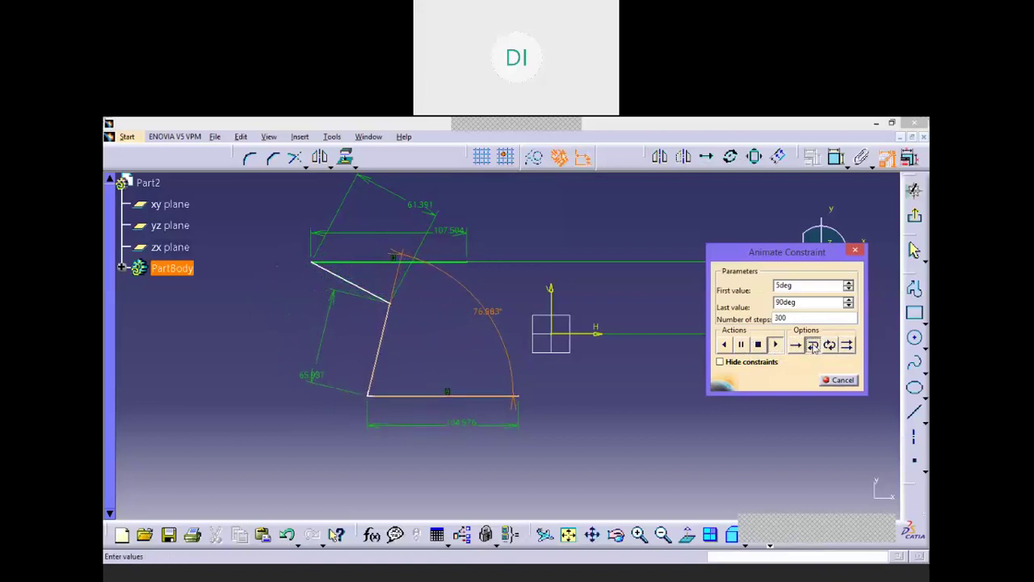
pyautogui.click(829, 345)
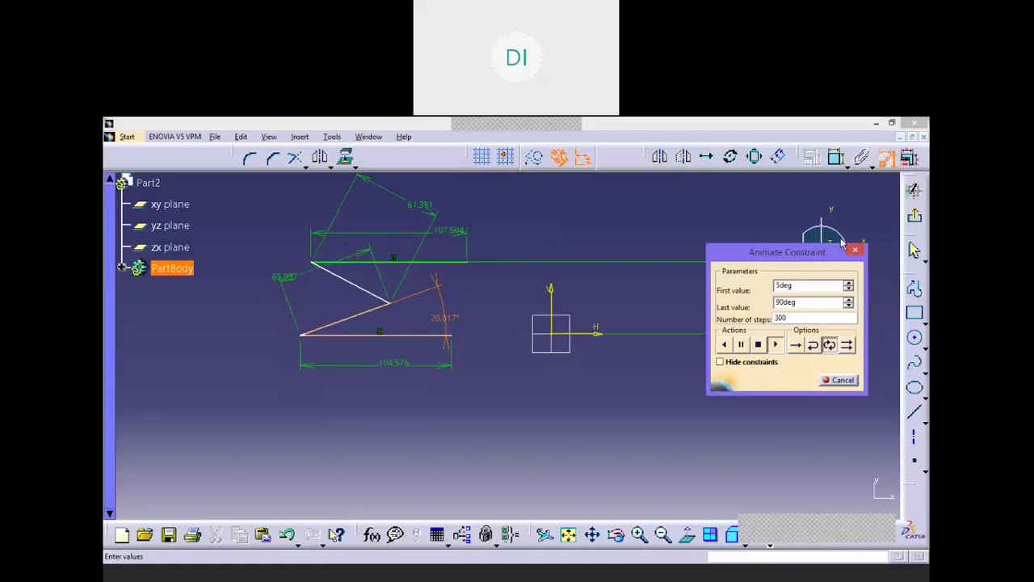
pyautogui.click(759, 346)
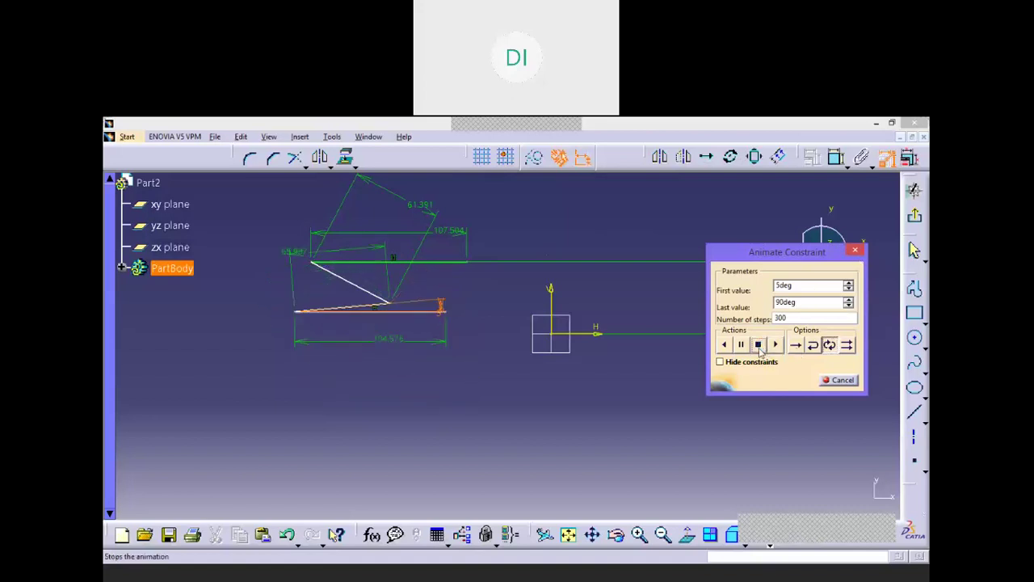
pyautogui.click(843, 380)
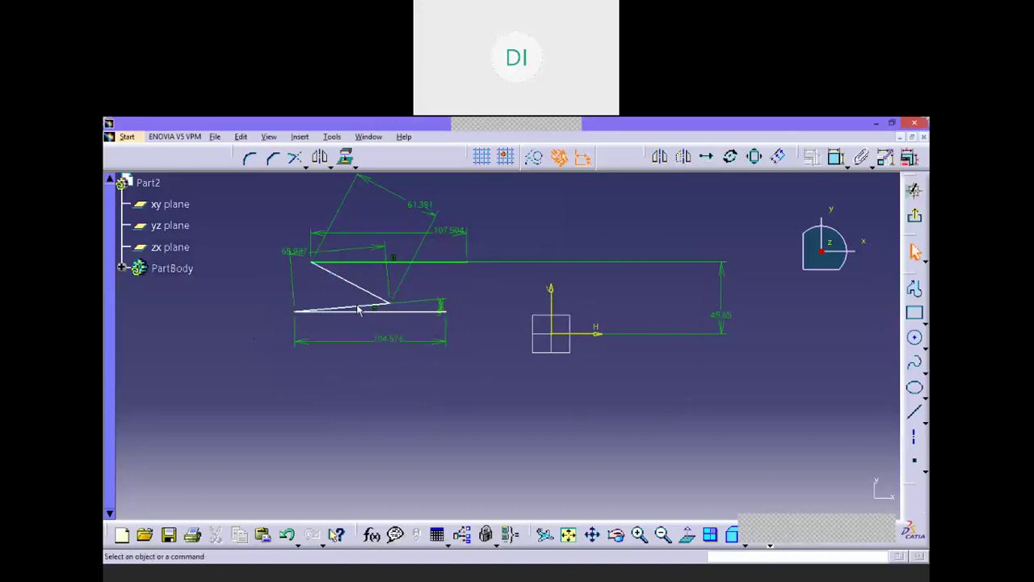
# Pan the sketch to expose empty space below the linkage for a new line.
pyautogui.moveTo(589, 399); pyautogui.dragTo(597, 333, button='middle')
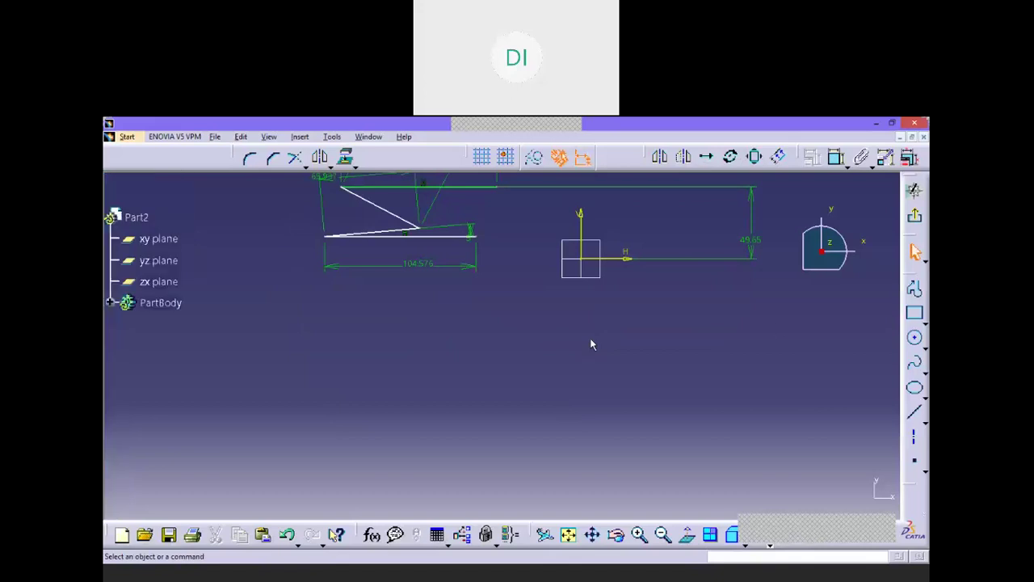
pyautogui.moveTo(596, 307); pyautogui.dragTo(599, 325, button='middle')
pyautogui.click(915, 412)
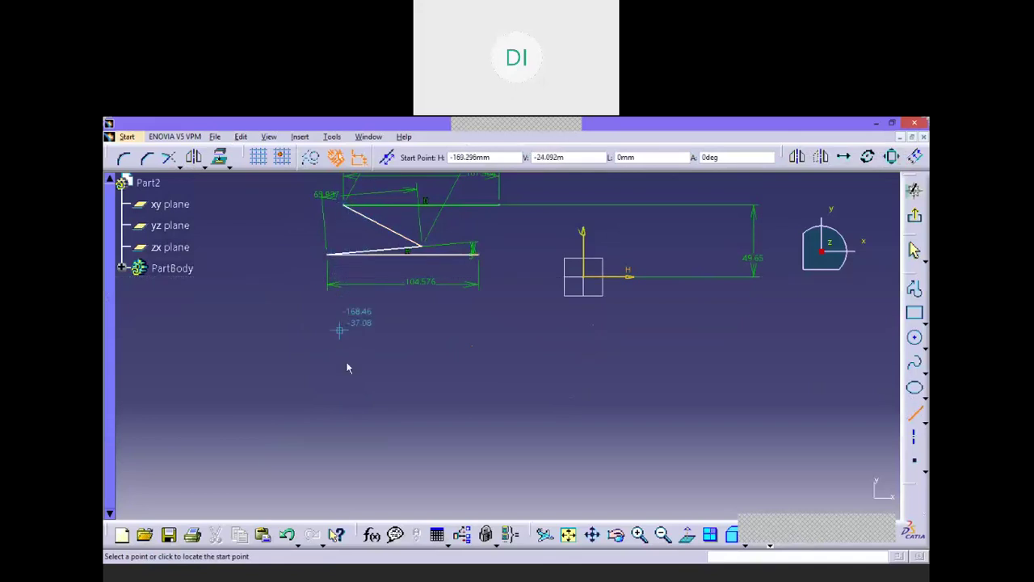
# Draw two horizontal lines below the linkage, the second directly beneath the first.
pyautogui.click(361, 416)
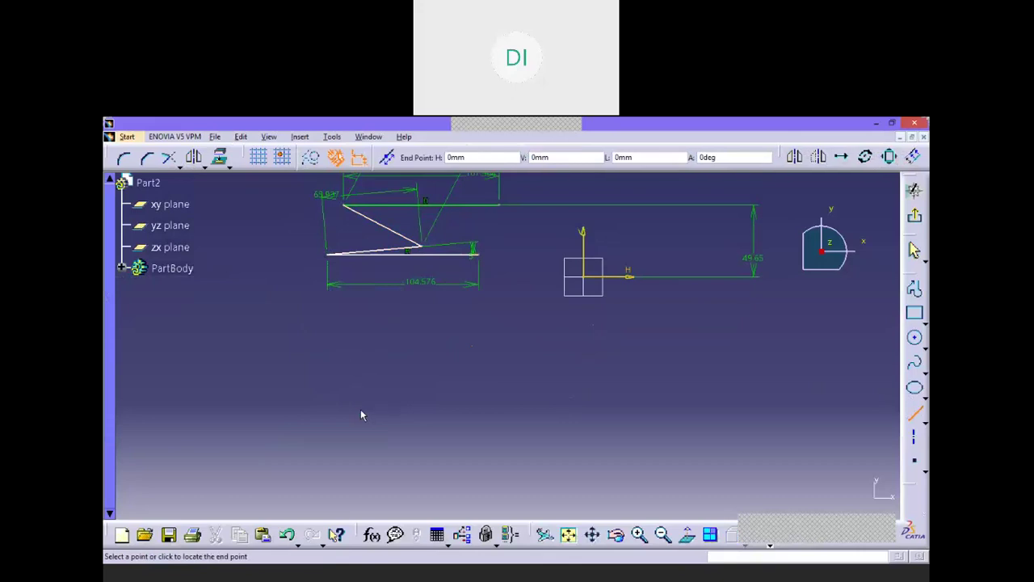
pyautogui.click(497, 410)
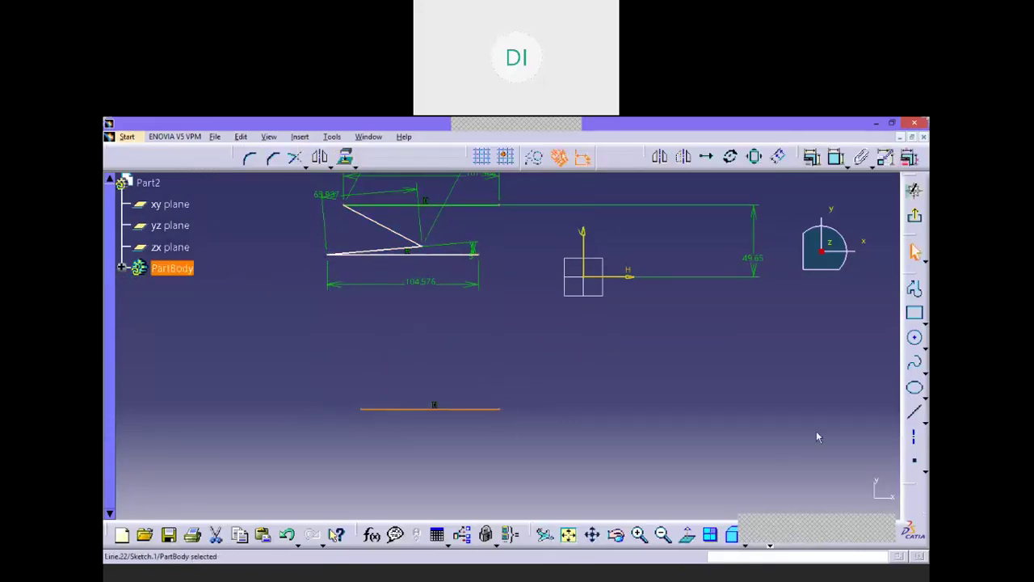
pyautogui.press('Return')
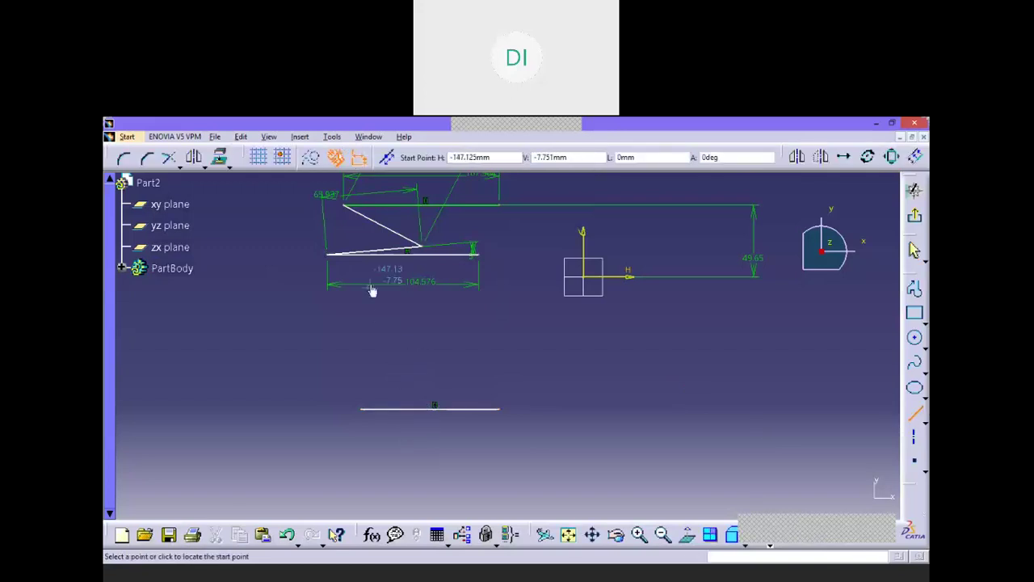
pyautogui.click(362, 481)
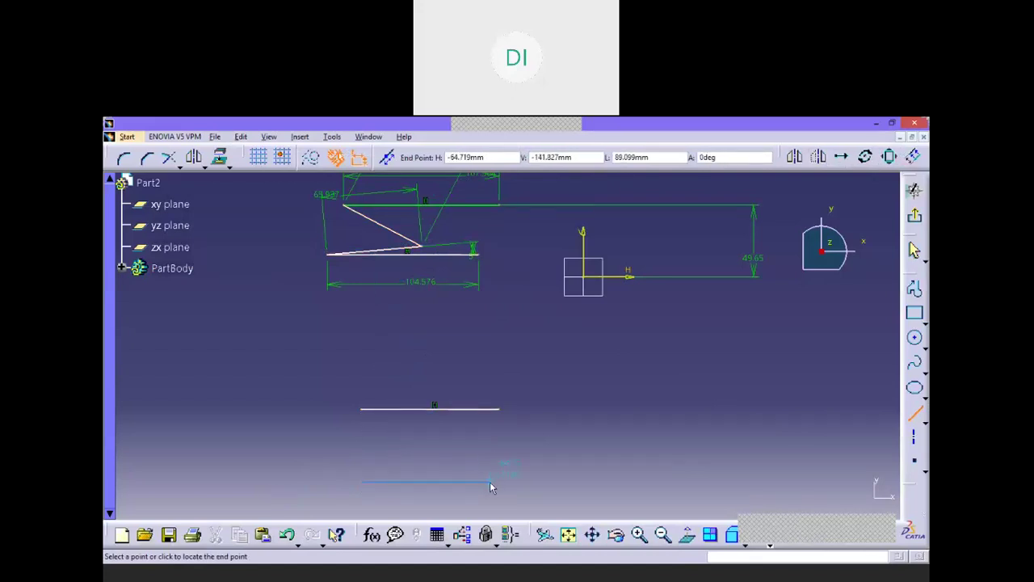
pyautogui.click(490, 482)
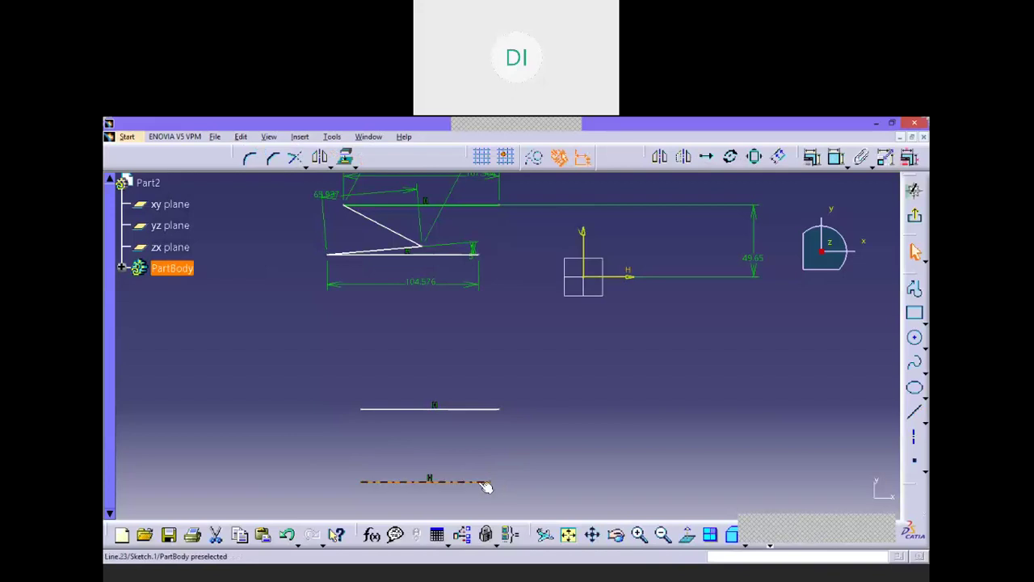
pyautogui.click(557, 451)
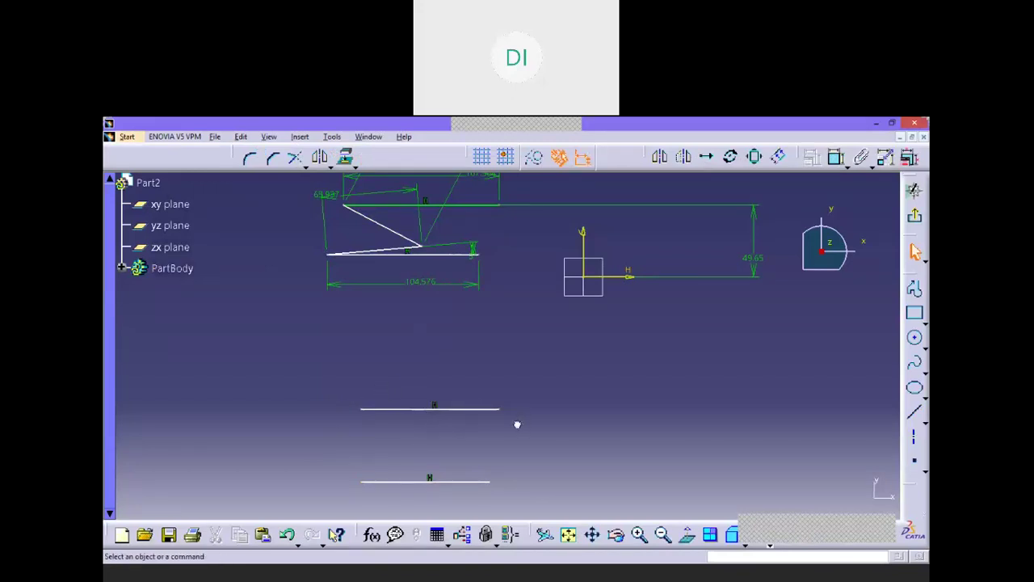
pyautogui.moveTo(522, 420); pyautogui.dragTo(331, 385)
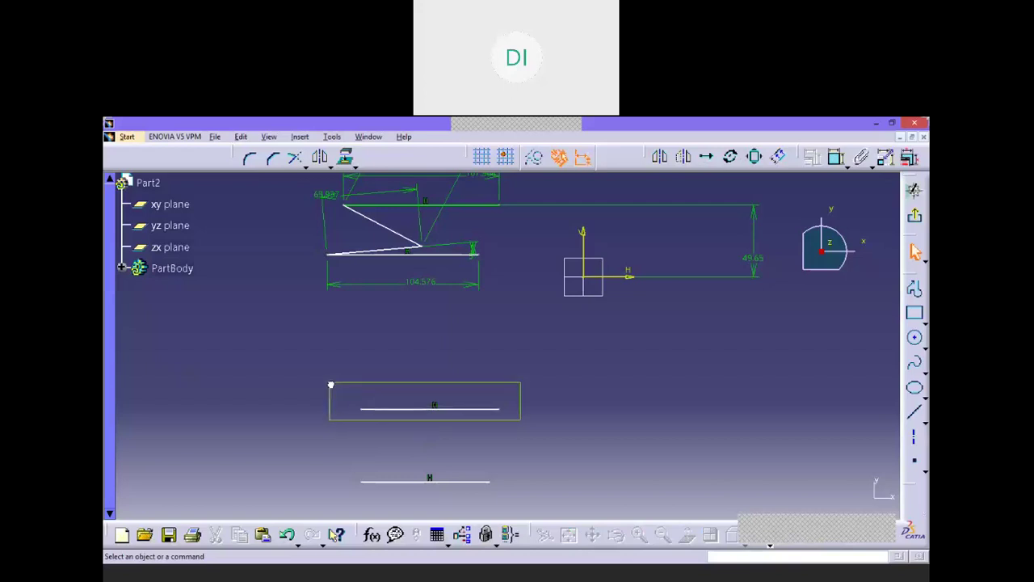
pyautogui.moveTo(331, 385); pyautogui.dragTo(330, 388)
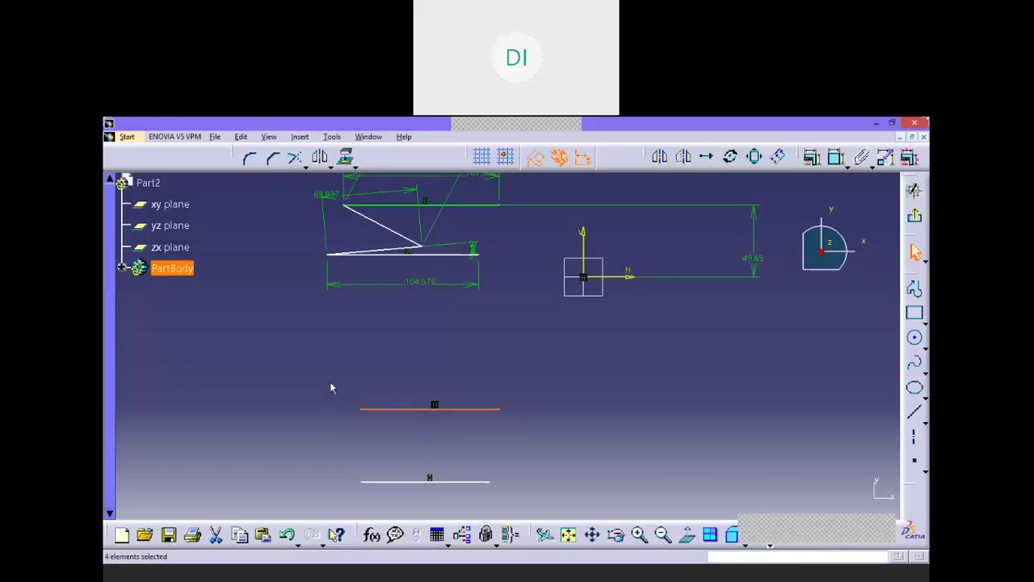
pyautogui.click(342, 369)
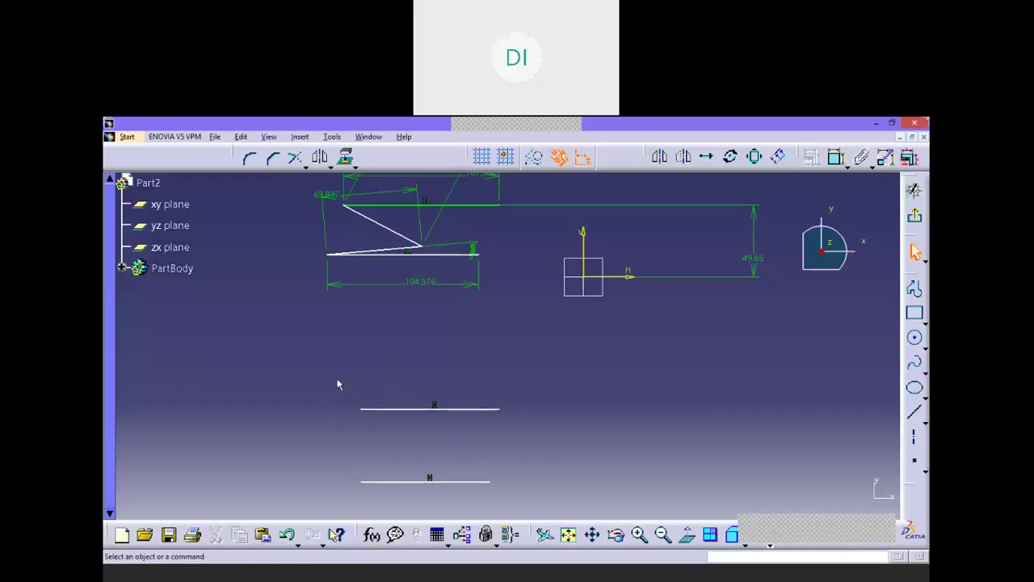
pyautogui.moveTo(340, 364); pyautogui.dragTo(531, 423)
pyautogui.click(524, 382)
# Dimension the upper new line's length at 35.41.
pyautogui.click(837, 157)
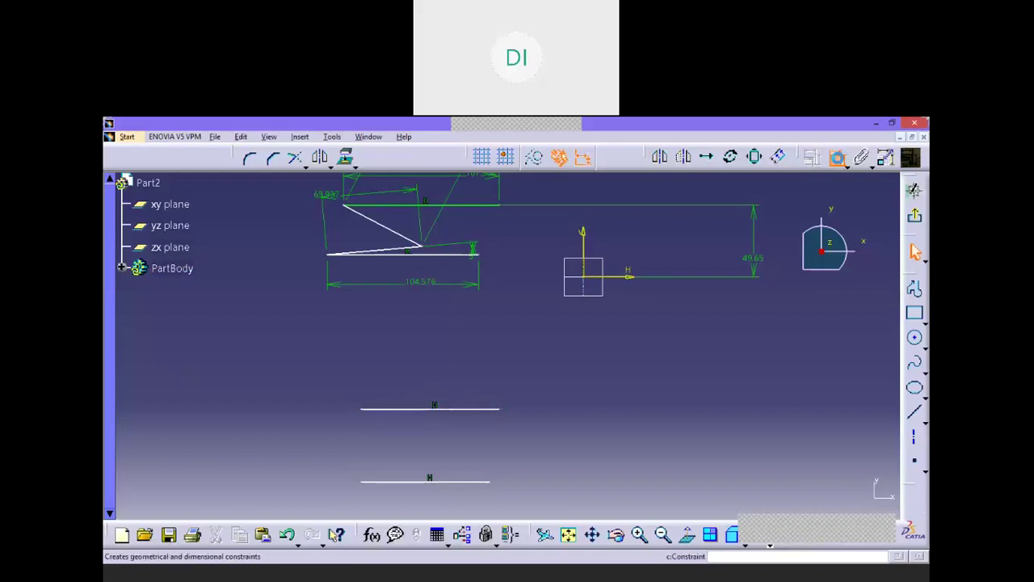
pyautogui.click(470, 411)
pyautogui.click(455, 364)
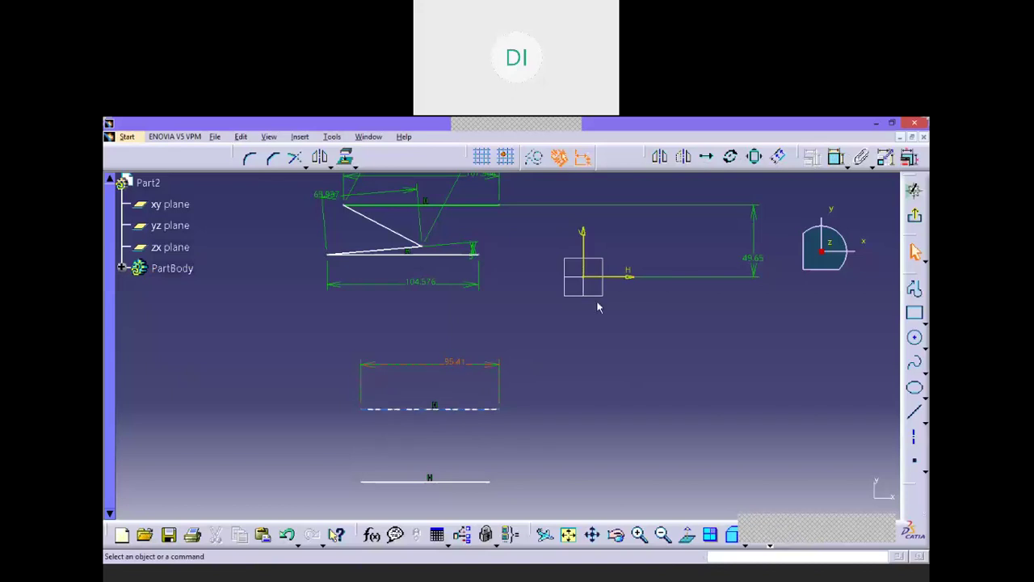
# Dimension the upper line's vertical distance from the H axis and drag-test it.
pyautogui.click(838, 157)
pyautogui.click(455, 409)
pyautogui.click(628, 276)
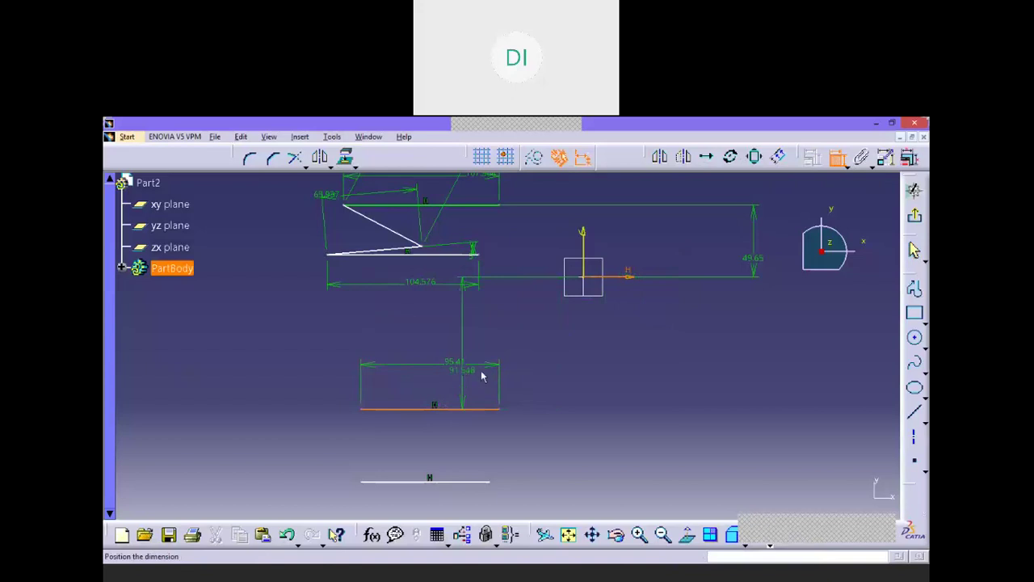
pyautogui.click(661, 345)
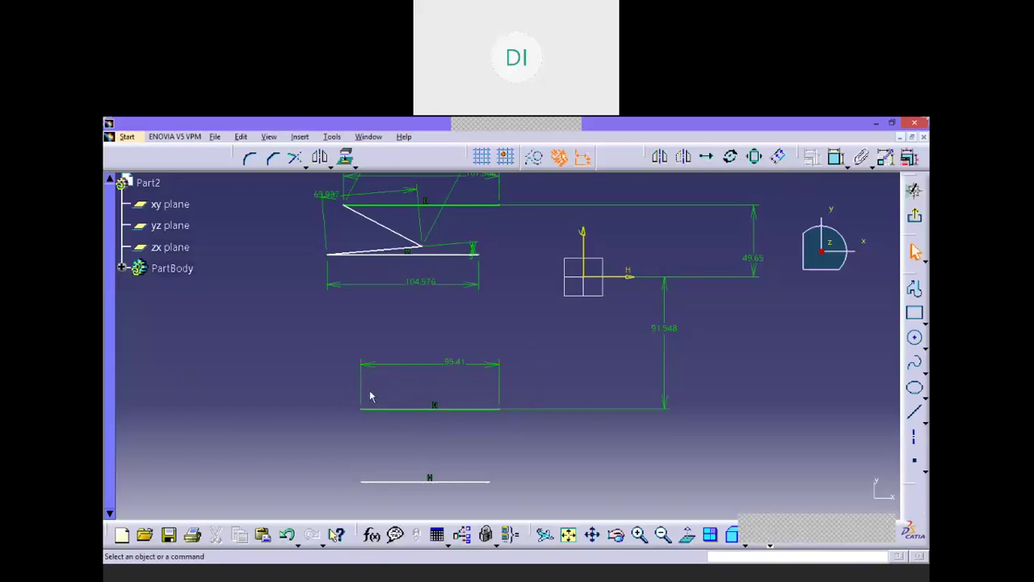
pyautogui.click(484, 411)
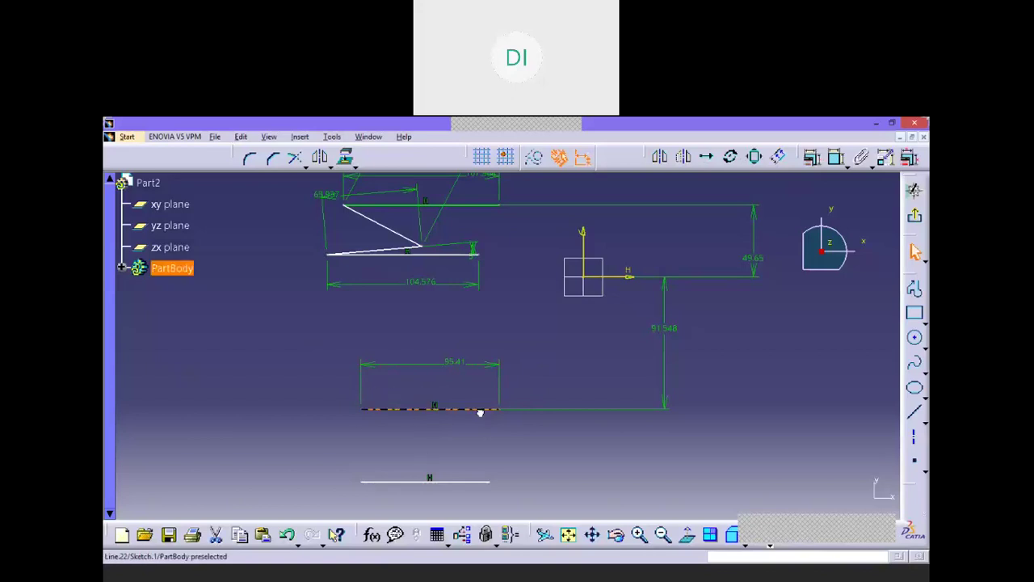
pyautogui.moveTo(480, 412)
pyautogui.mouseDown()
pyautogui.moveTo(453, 413)
pyautogui.moveTo(506, 415)
pyautogui.moveTo(469, 415)
pyautogui.mouseUp()
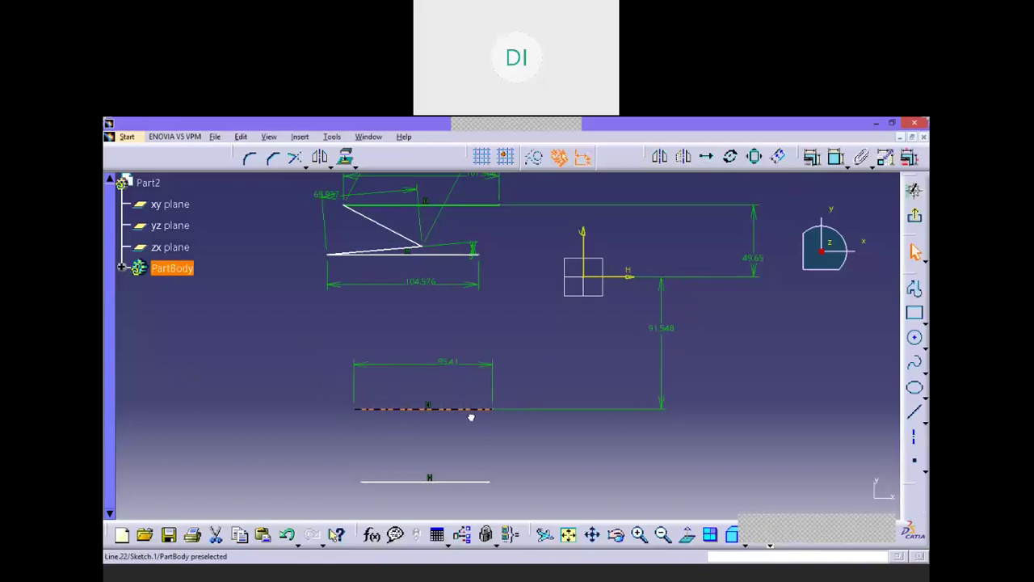
pyautogui.click(533, 384)
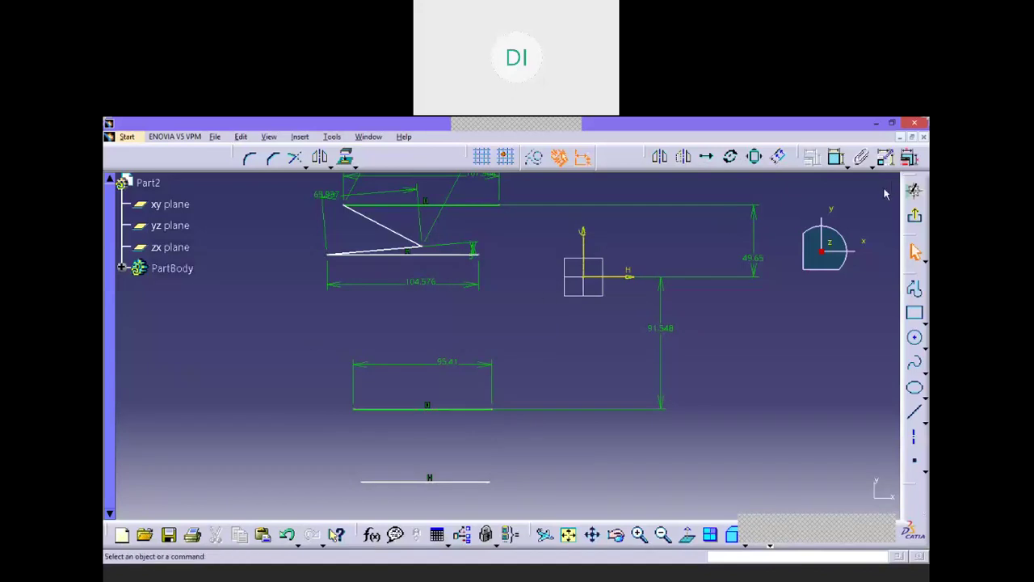
# Add a 63.429 distance dimension from the vertical line to the V axis.
pyautogui.click(838, 157)
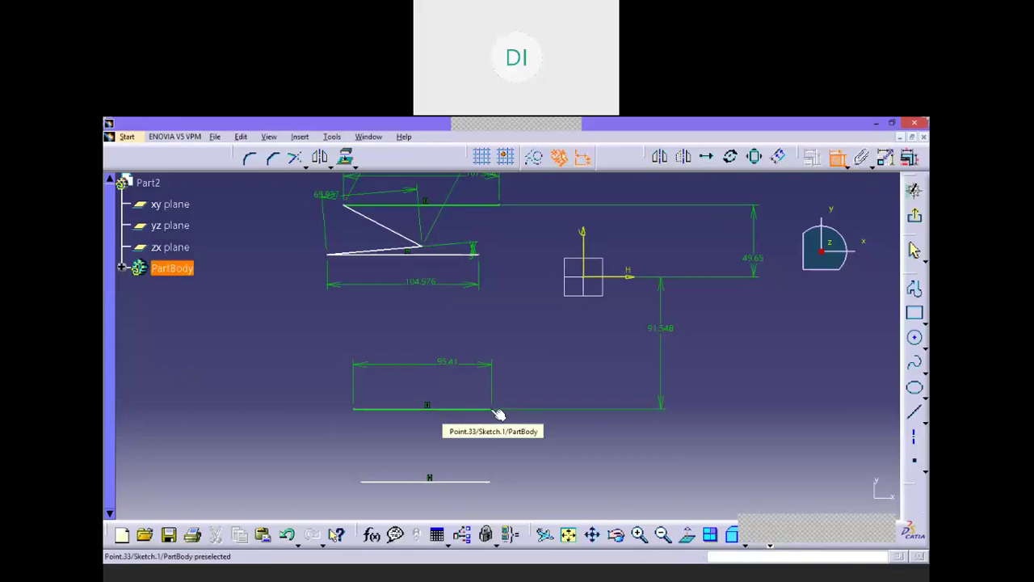
pyautogui.click(590, 254)
pyautogui.click(555, 261)
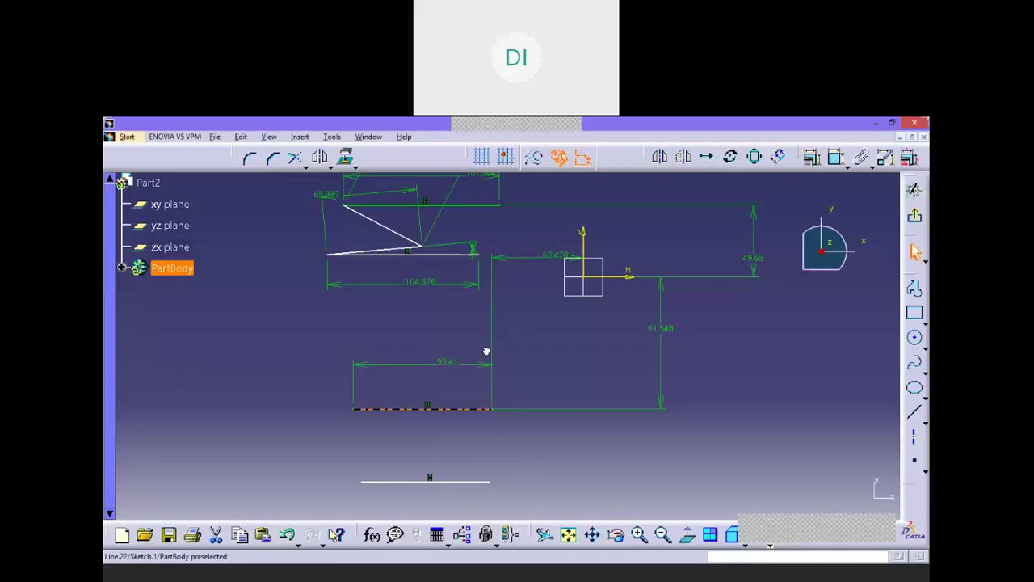
pyautogui.moveTo(297, 364); pyautogui.dragTo(566, 450)
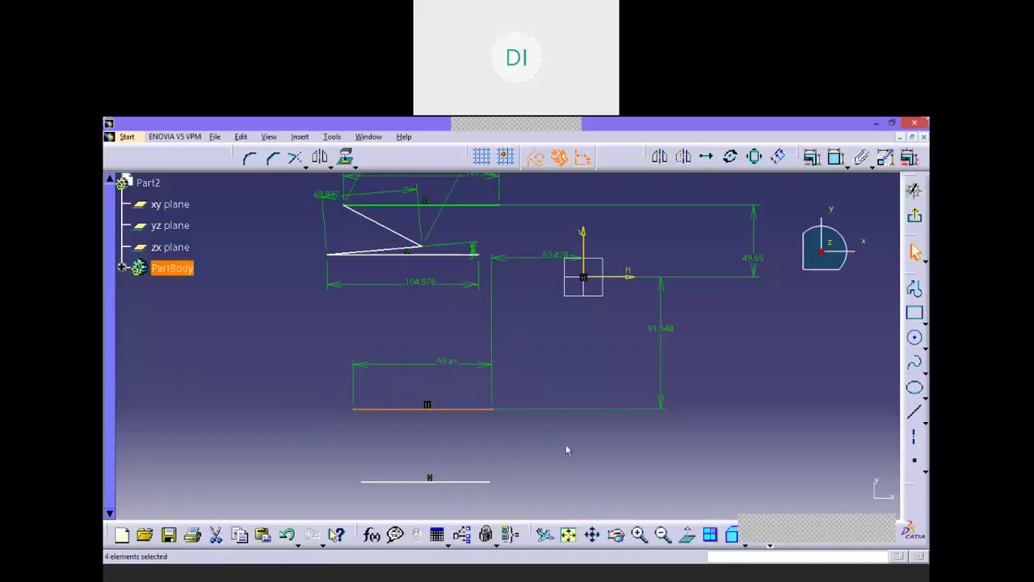
pyautogui.click(565, 445)
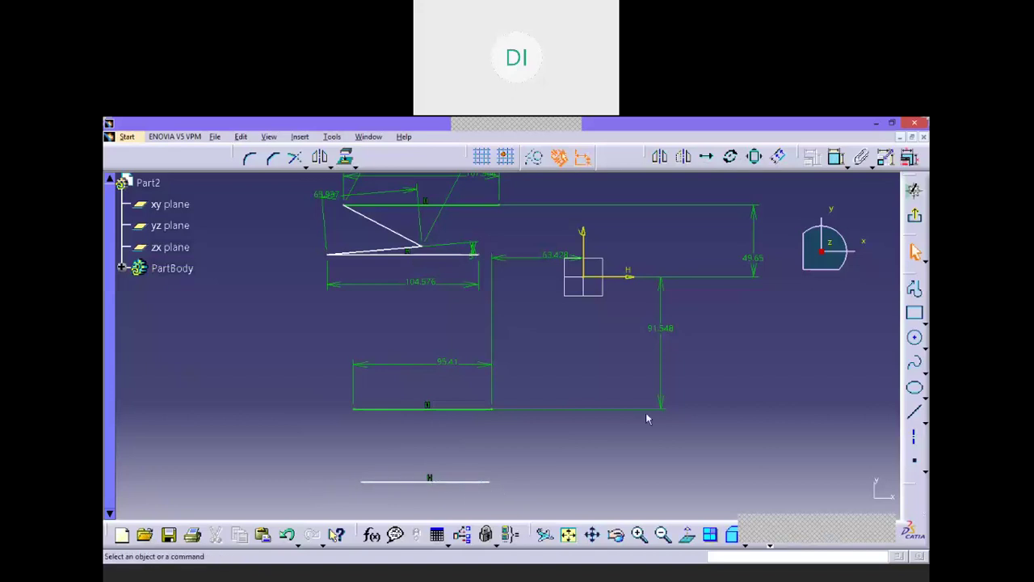
# Dimension the bottom line's length and its right endpoint's distance to the V axis.
pyautogui.click(839, 160)
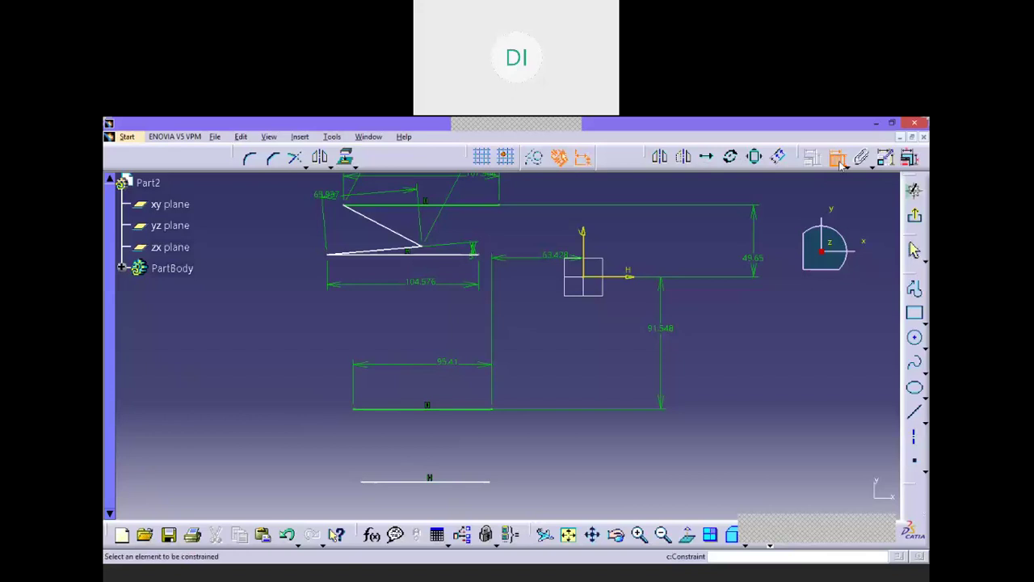
pyautogui.click(444, 483)
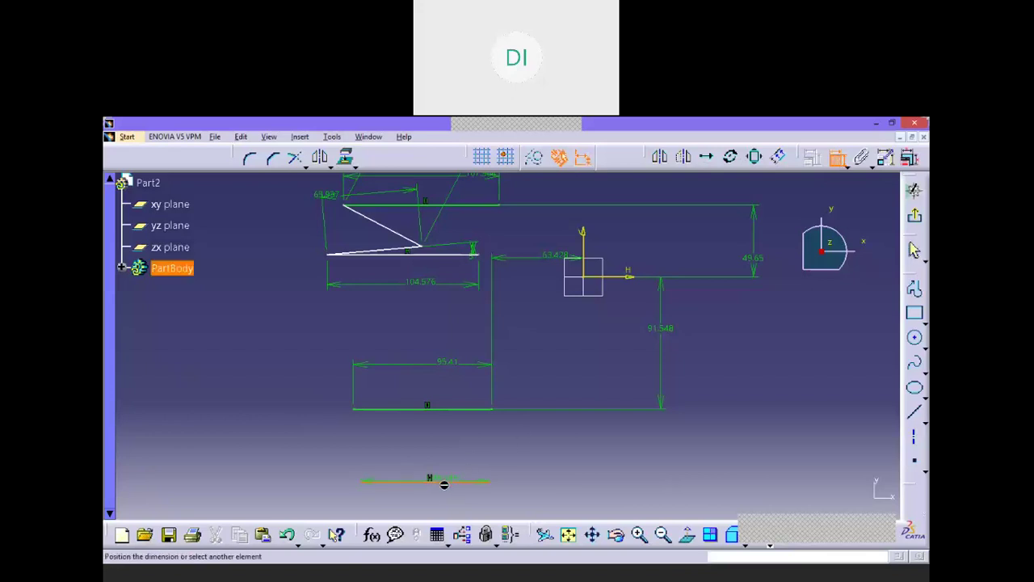
pyautogui.click(444, 497)
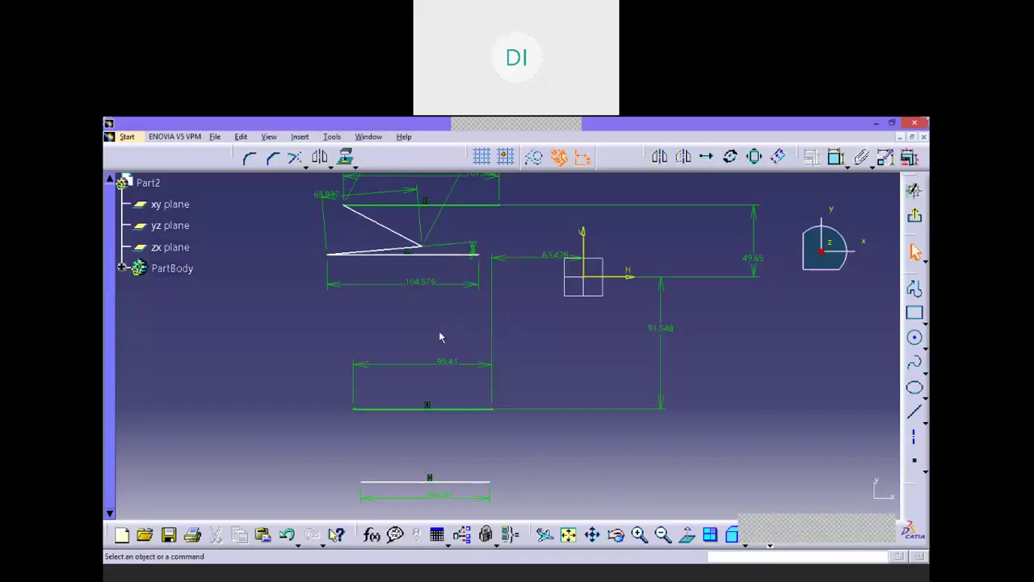
pyautogui.click(836, 156)
pyautogui.click(491, 485)
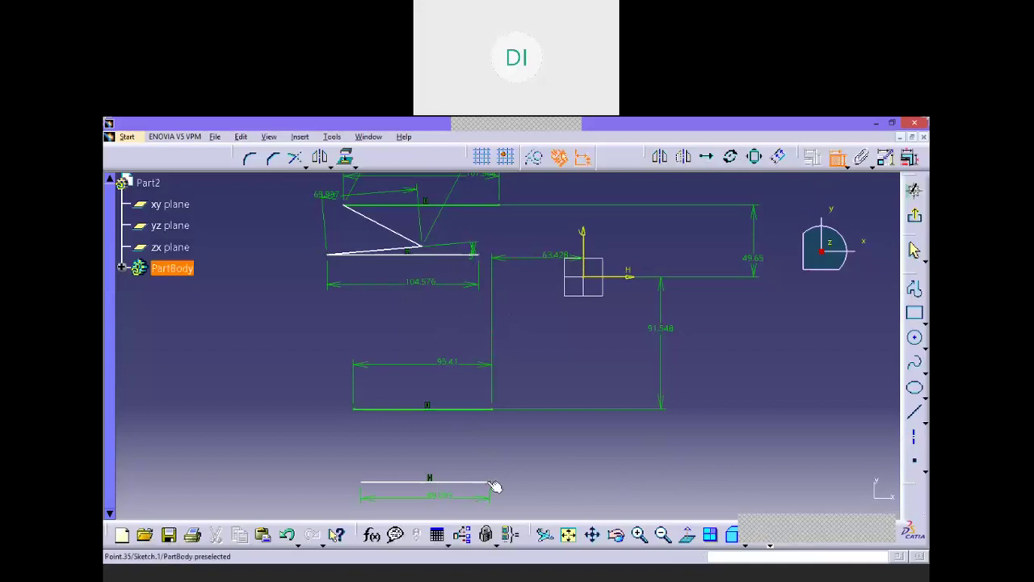
pyautogui.click(585, 236)
pyautogui.click(606, 482)
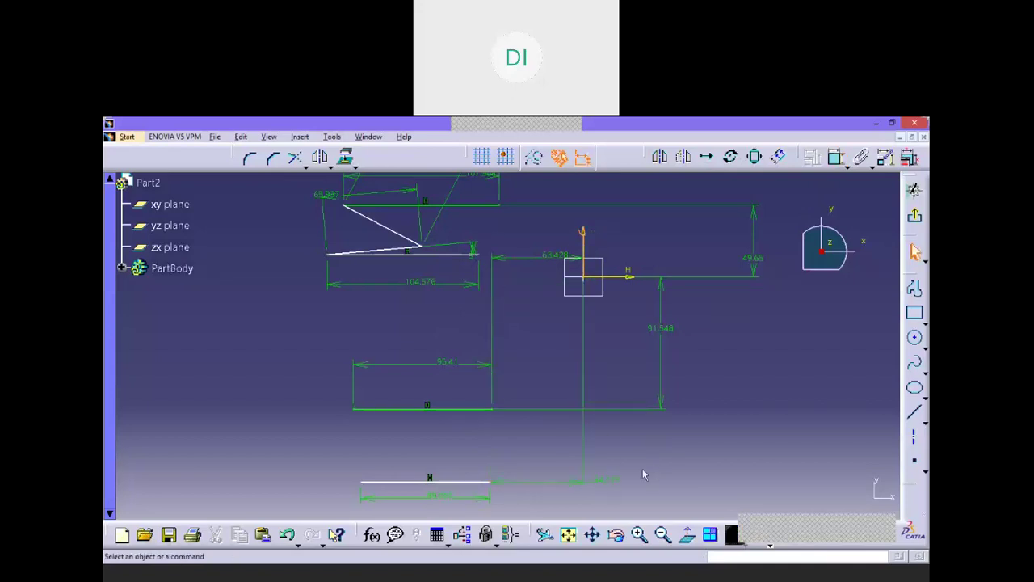
# Drag the bottom line slightly lower in the sketch.
pyautogui.moveTo(446, 482)
pyautogui.mouseDown()
pyautogui.moveTo(436, 493)
pyautogui.moveTo(468, 455)
pyautogui.moveTo(476, 483)
pyautogui.mouseUp()
pyautogui.click(552, 462)
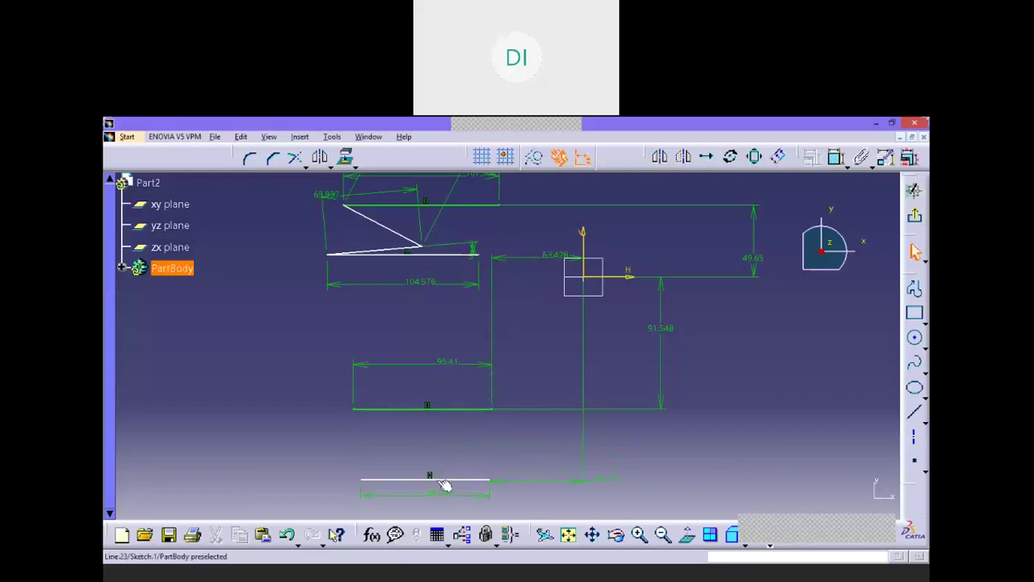
pyautogui.moveTo(443, 483); pyautogui.dragTo(399, 487)
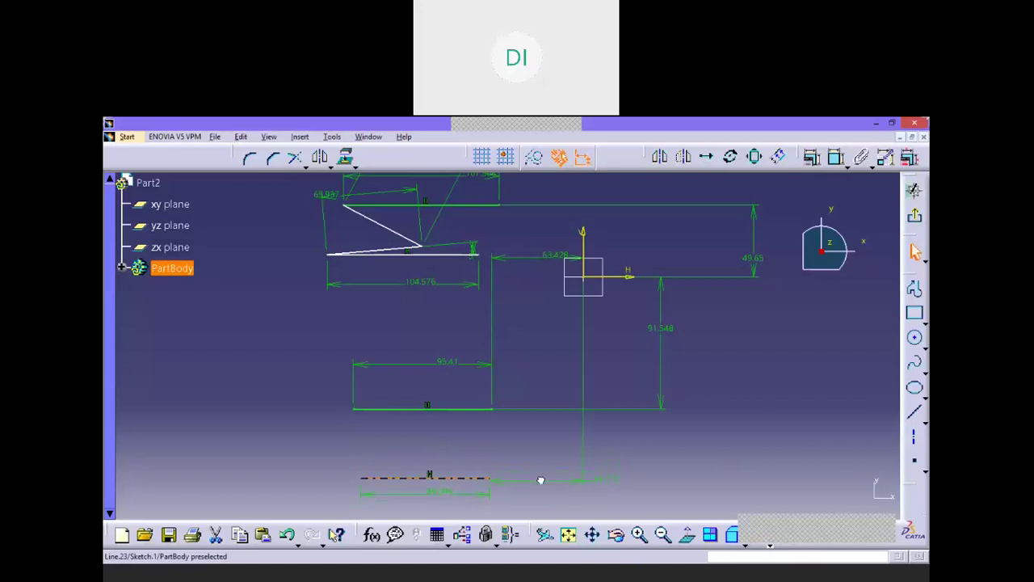
pyautogui.click(330, 443)
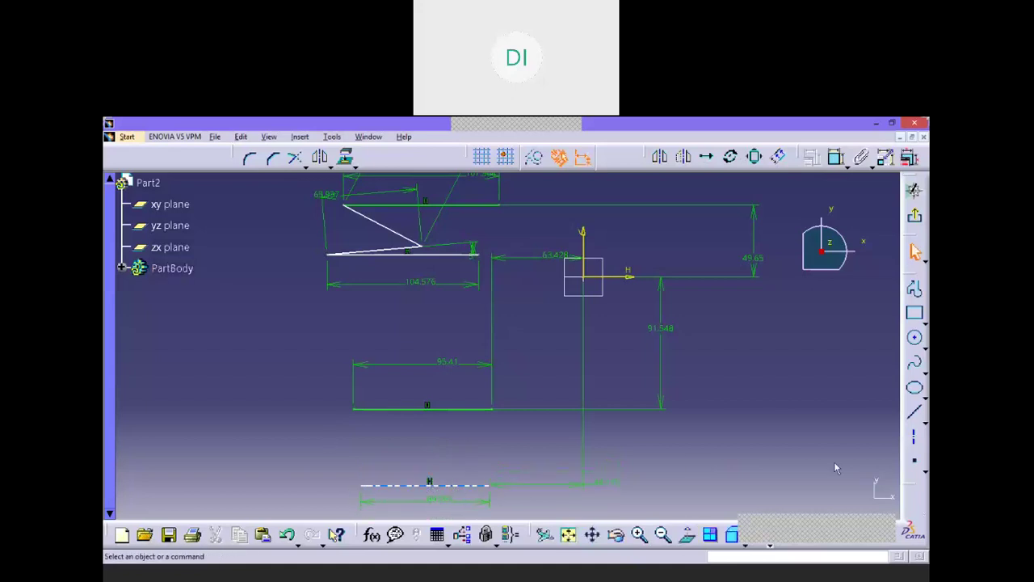
pyautogui.moveTo(766, 440); pyautogui.dragTo(782, 395, button='middle')
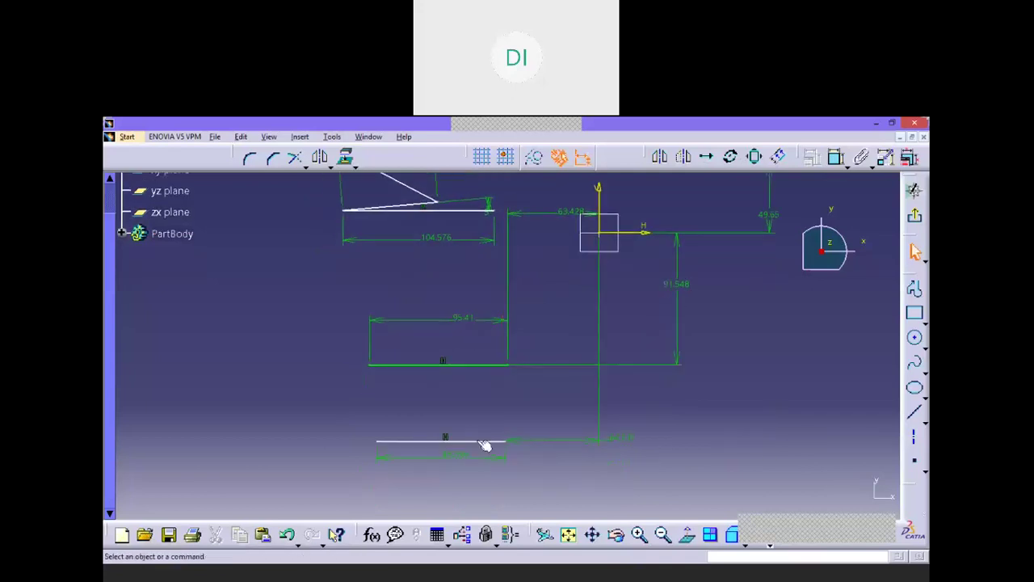
pyautogui.moveTo(474, 442); pyautogui.dragTo(474, 460)
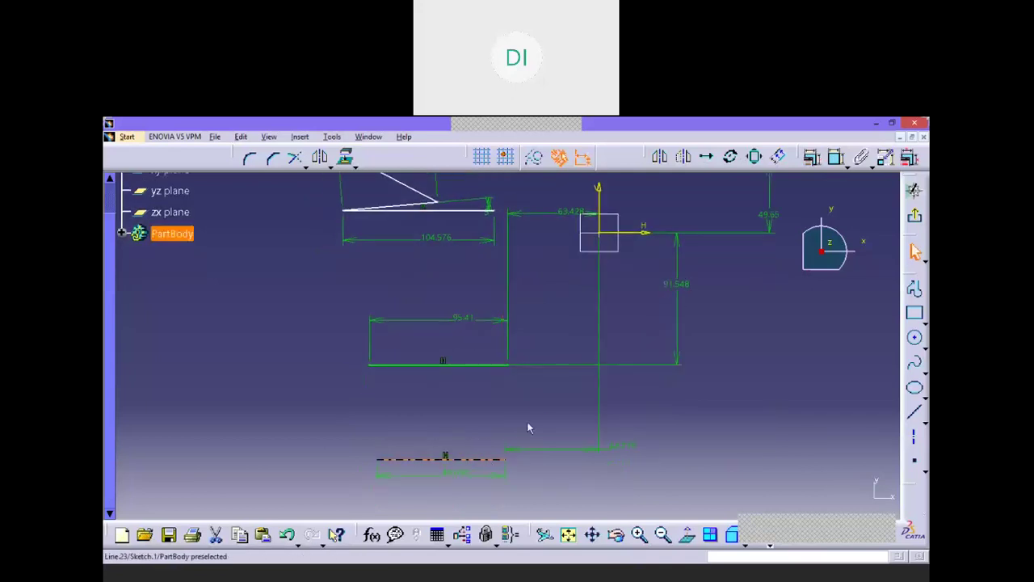
# Draw the crank line from the rectangle's lower edge down to the right.
pyautogui.click(914, 412)
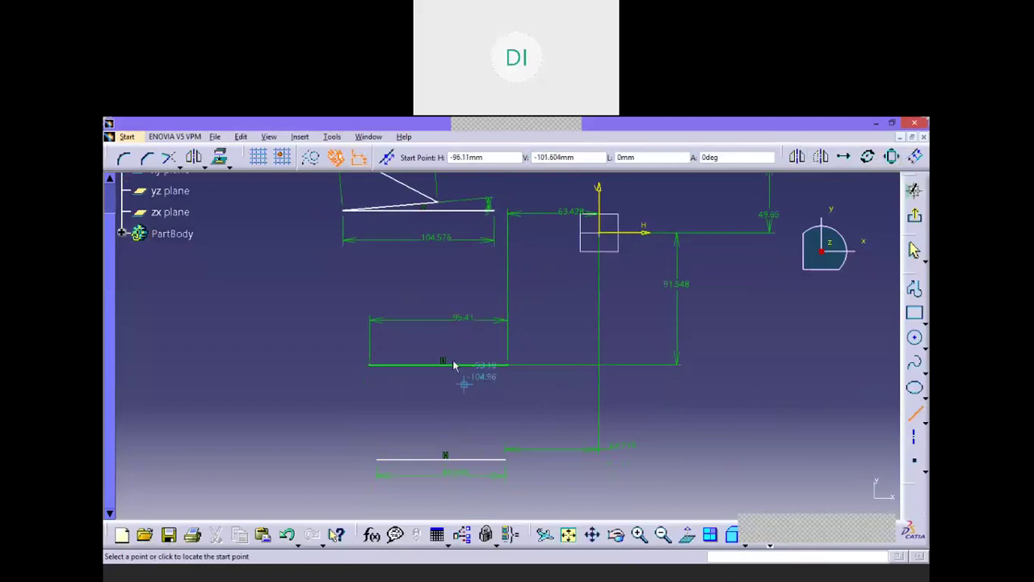
pyautogui.moveTo(427, 247)
pyautogui.mouseDown(button='middle')
pyautogui.moveTo(431, 312)
pyautogui.moveTo(443, 260)
pyautogui.mouseUp(button='middle')
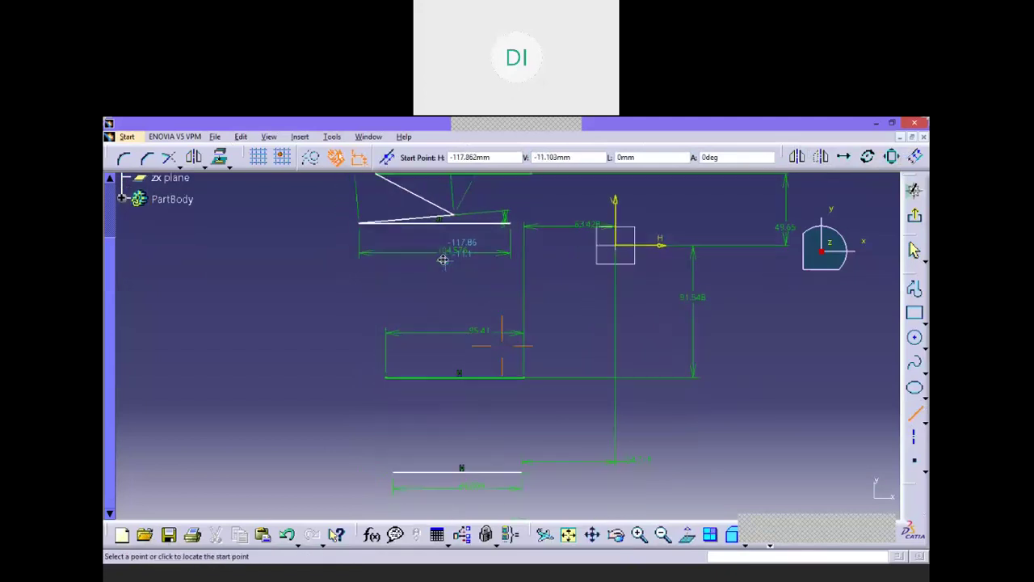
pyautogui.click(458, 375)
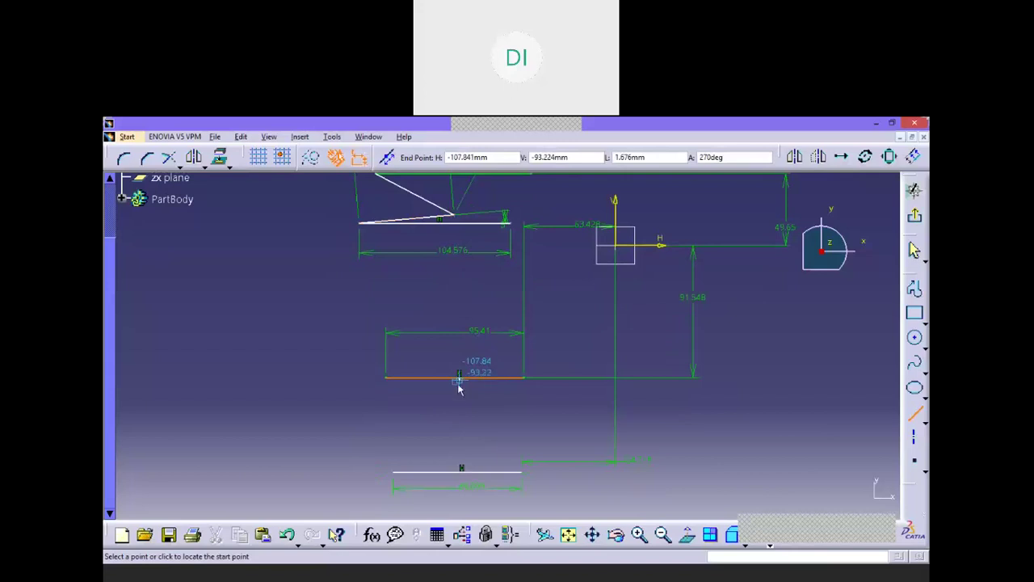
pyautogui.click(497, 420)
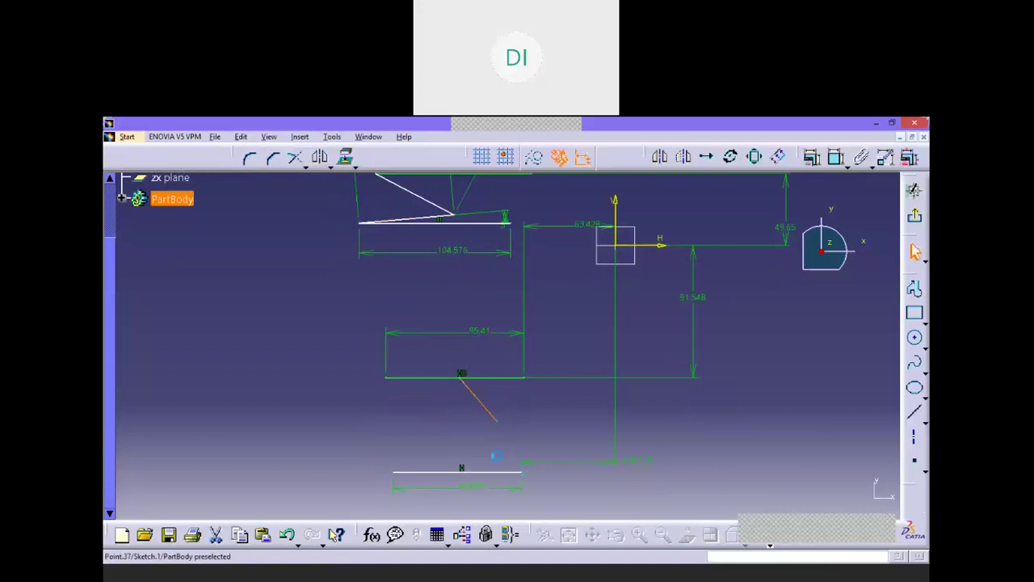
# Draw the rod line from the crank's free end down onto the bottom line.
pyautogui.click(915, 414)
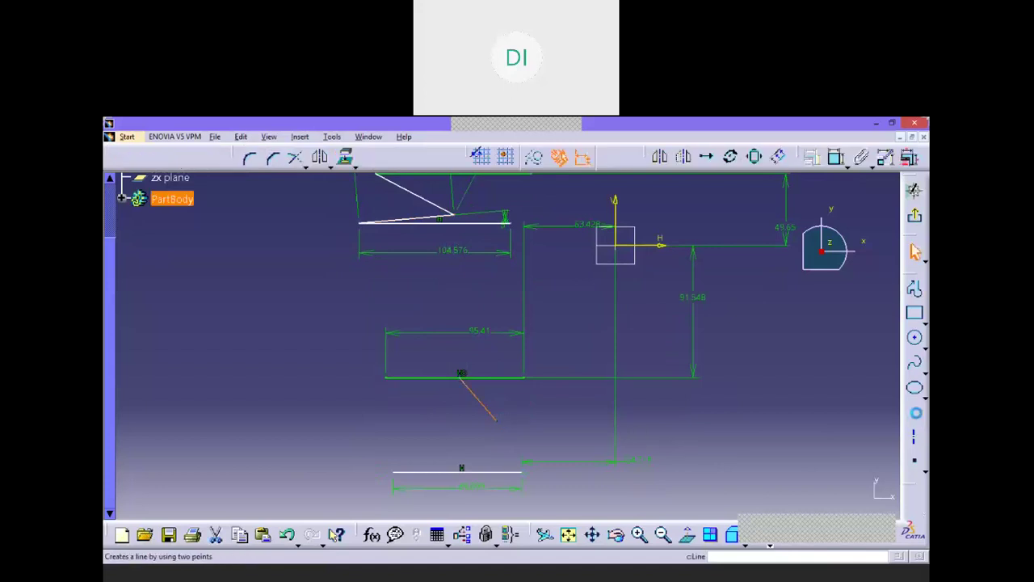
pyautogui.click(498, 422)
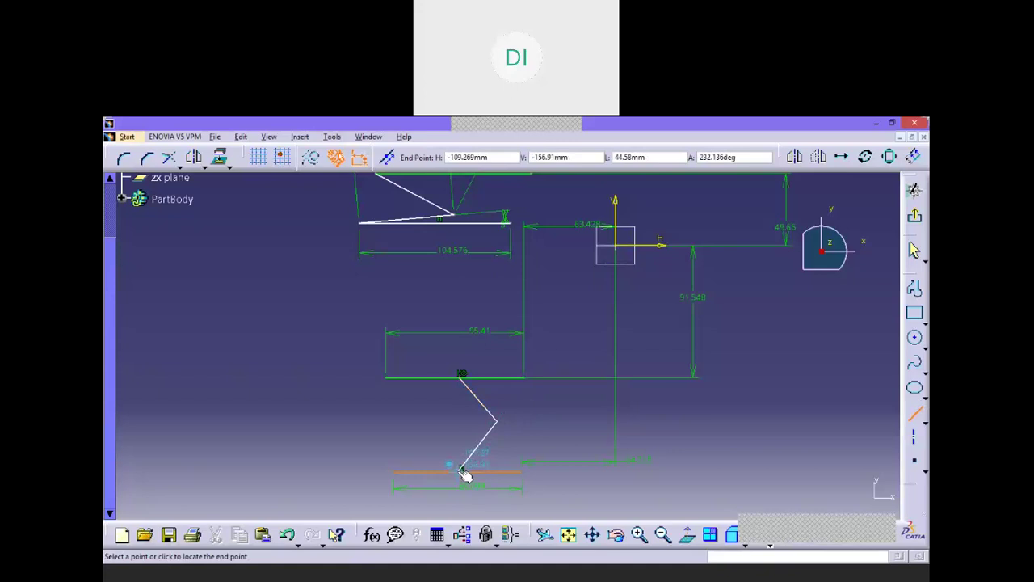
pyautogui.click(462, 469)
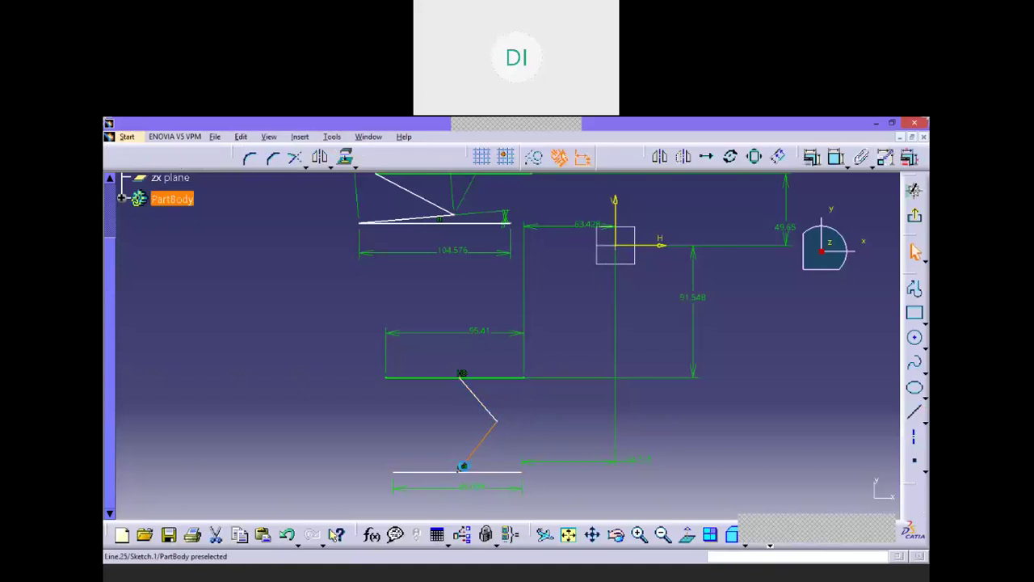
pyautogui.click(518, 402)
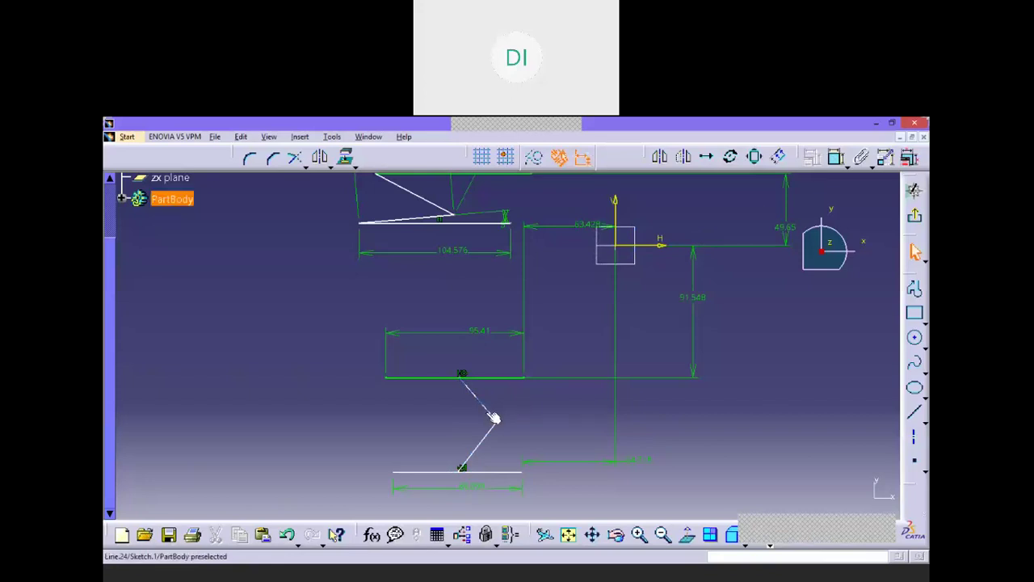
# Add length dimensions to the upper and lower slanted links.
pyautogui.click(836, 157)
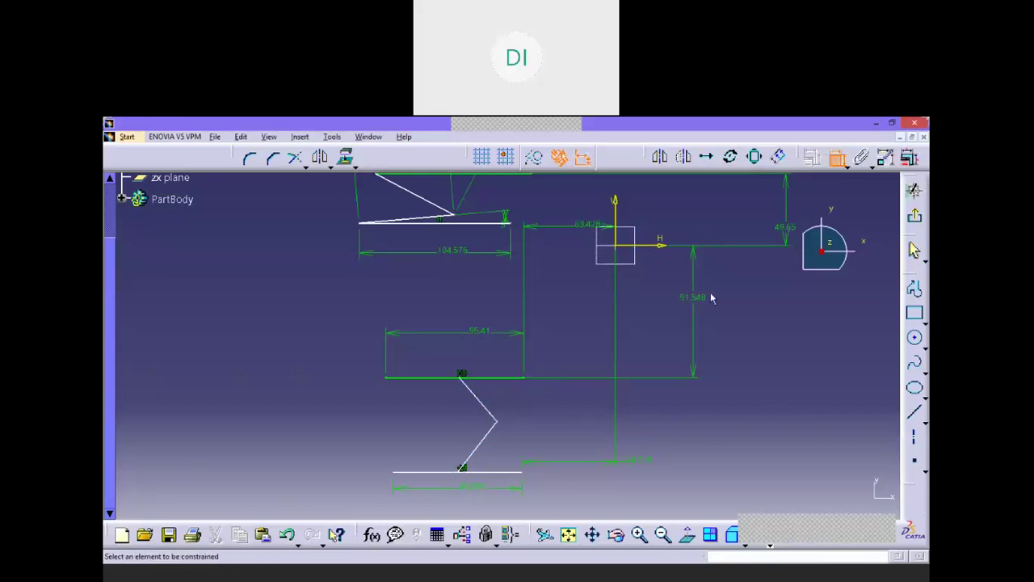
pyautogui.click(488, 409)
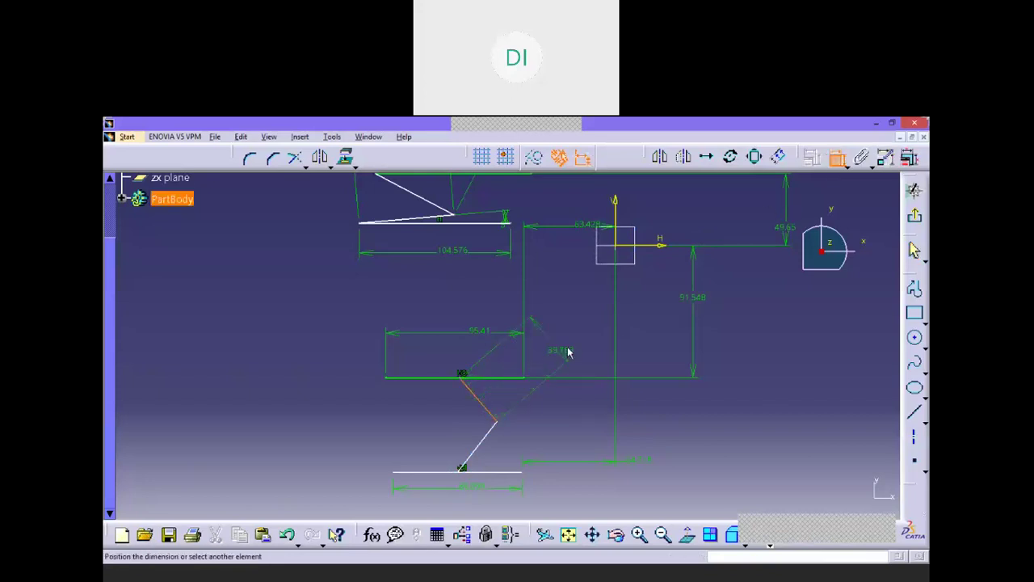
pyautogui.click(578, 339)
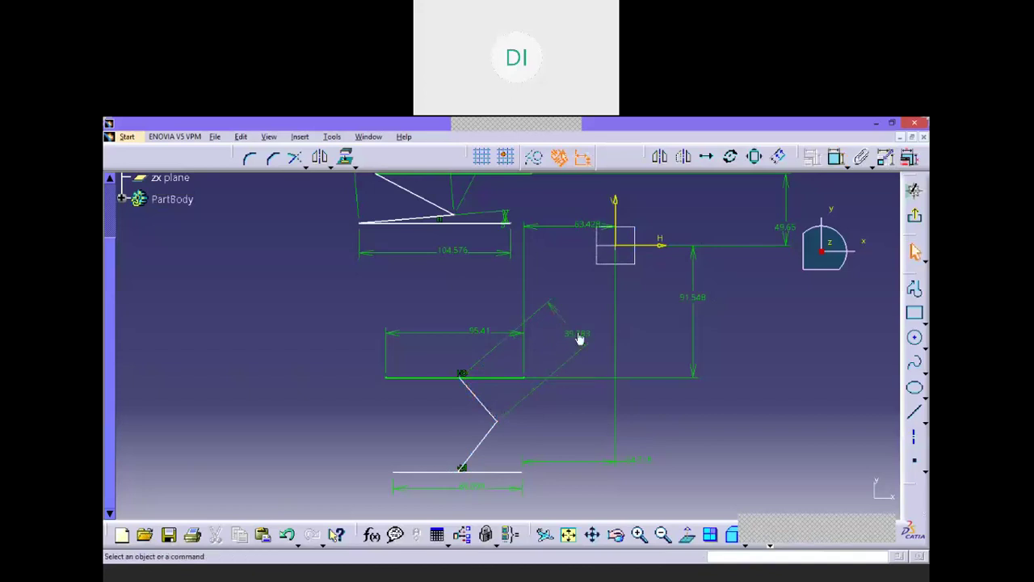
pyautogui.click(836, 158)
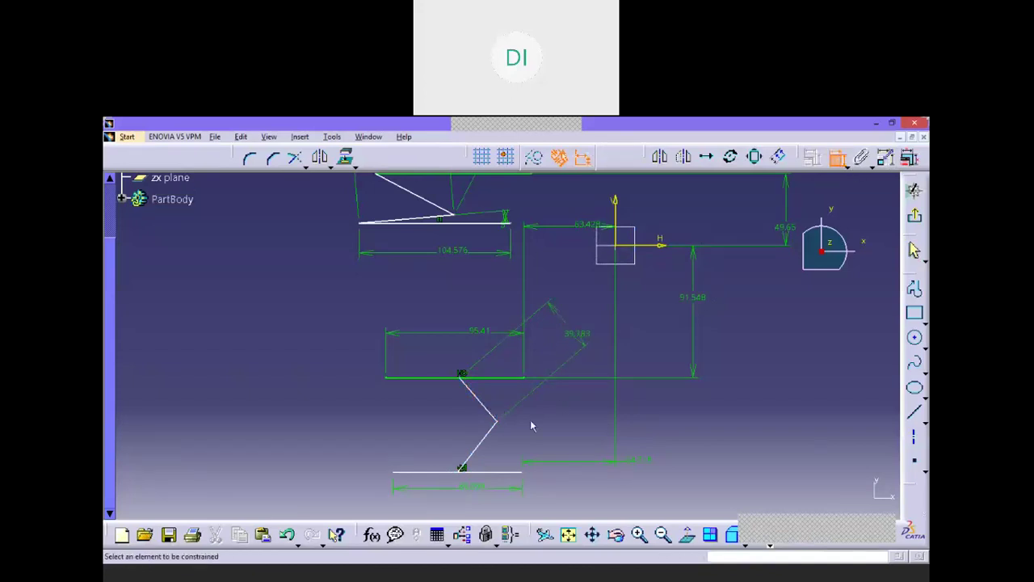
pyautogui.click(484, 449)
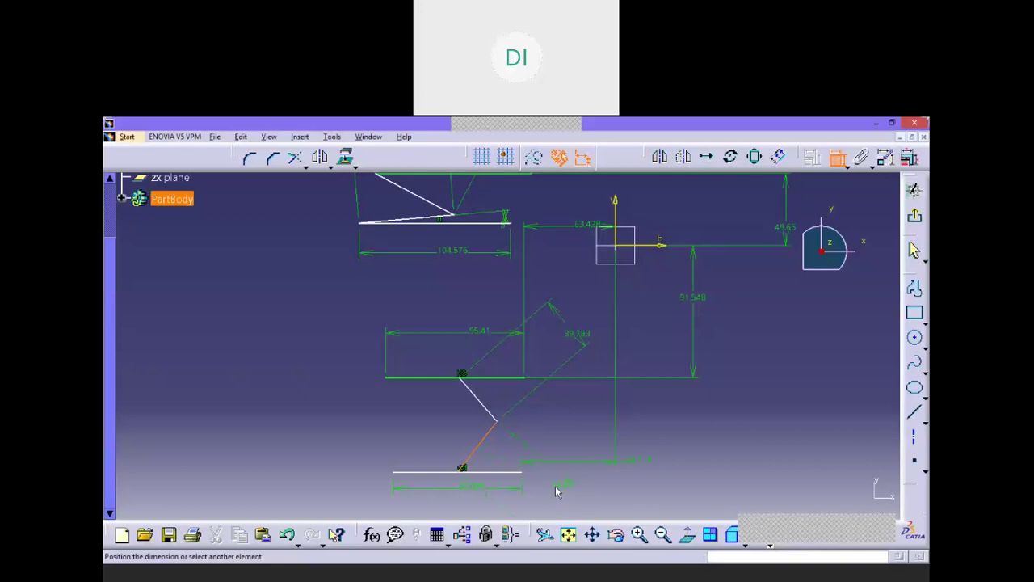
pyautogui.click(569, 490)
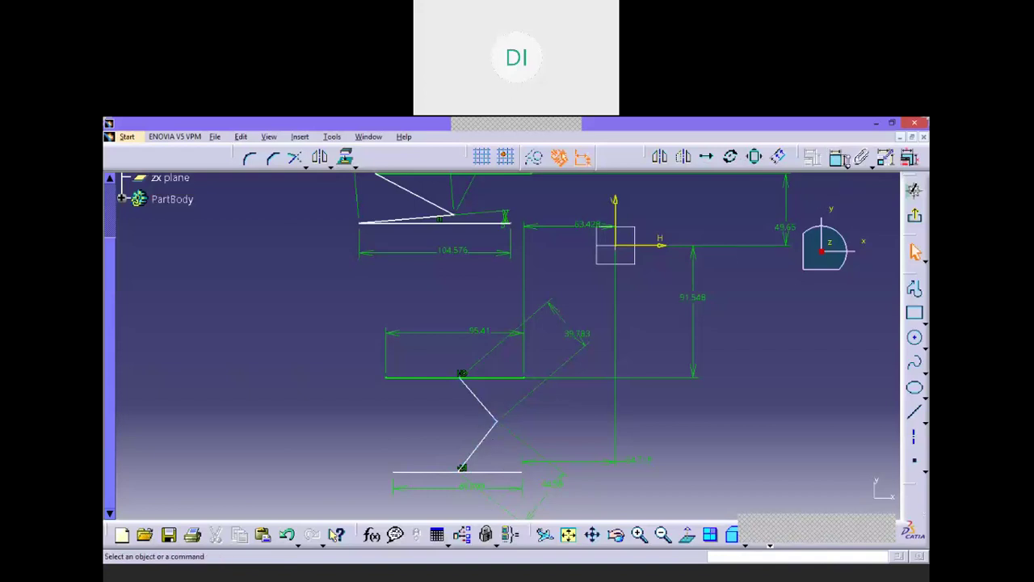
# Place an angle dimension between the two slanted links.
pyautogui.click(845, 161)
pyautogui.click(839, 158)
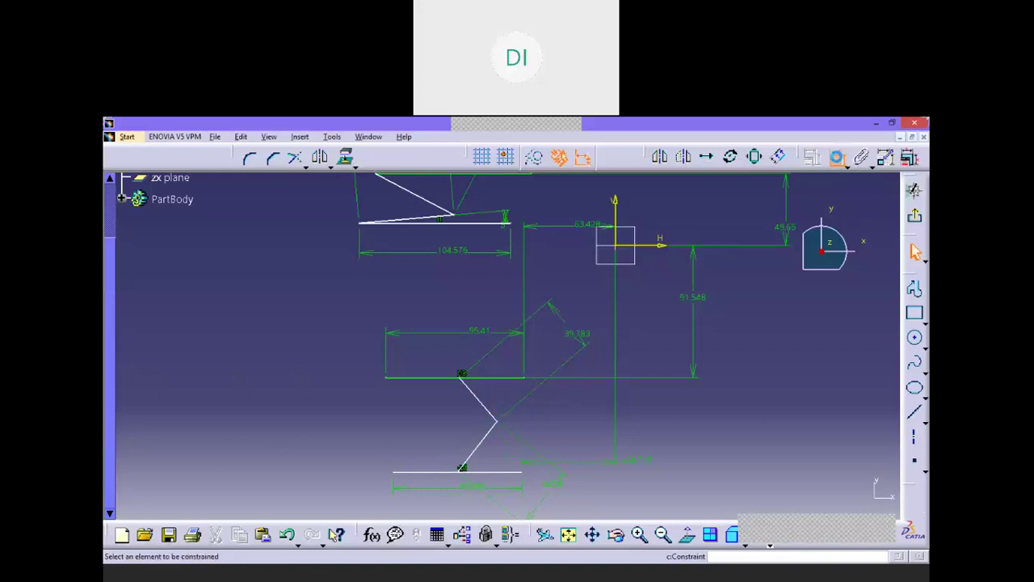
pyautogui.click(486, 434)
pyautogui.click(481, 400)
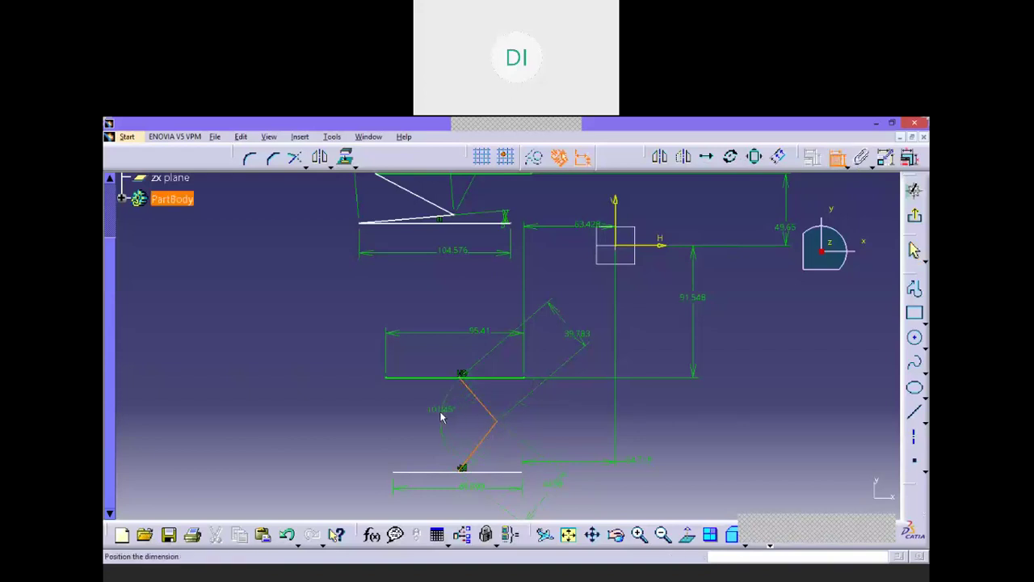
pyautogui.click(443, 428)
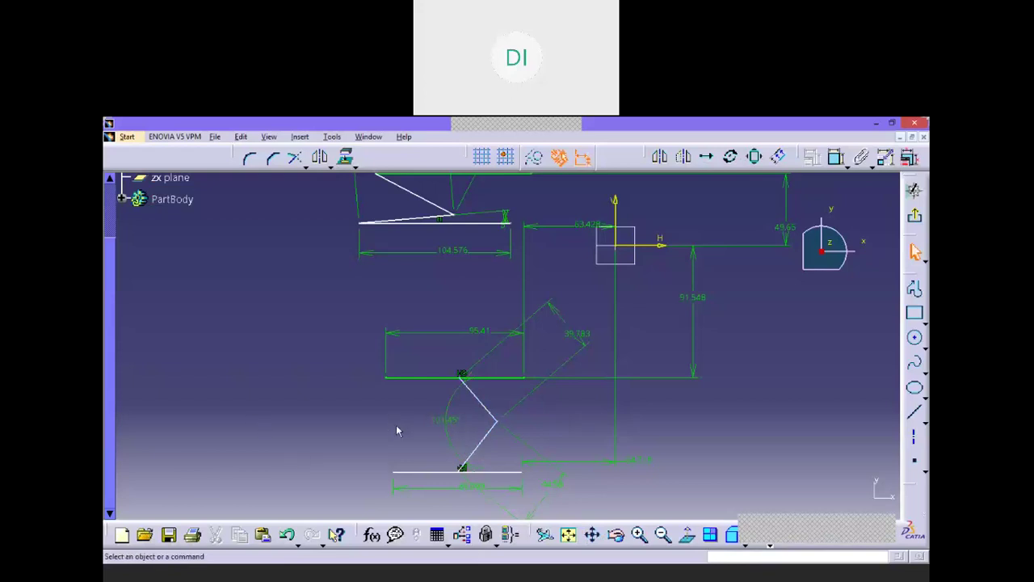
# Edit the angle between the crank and rod to 117.45deg with the spinner and confirm.
pyautogui.click(441, 428)
pyautogui.doubleClick(436, 424)
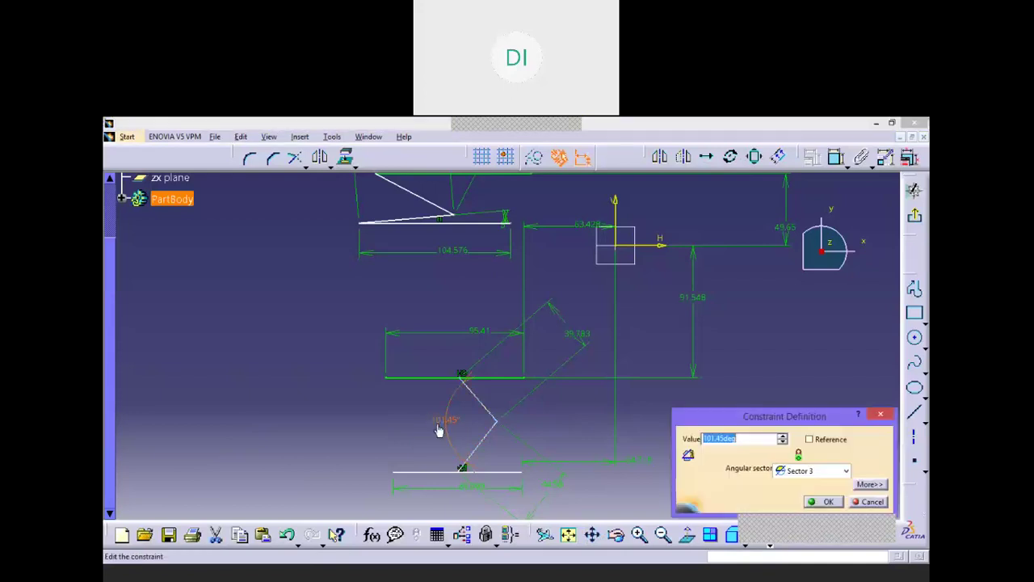
pyautogui.click(783, 436)
pyautogui.click(782, 435)
pyautogui.click(782, 436)
pyautogui.click(783, 436)
pyautogui.moveTo(782, 437); pyautogui.dragTo(784, 440)
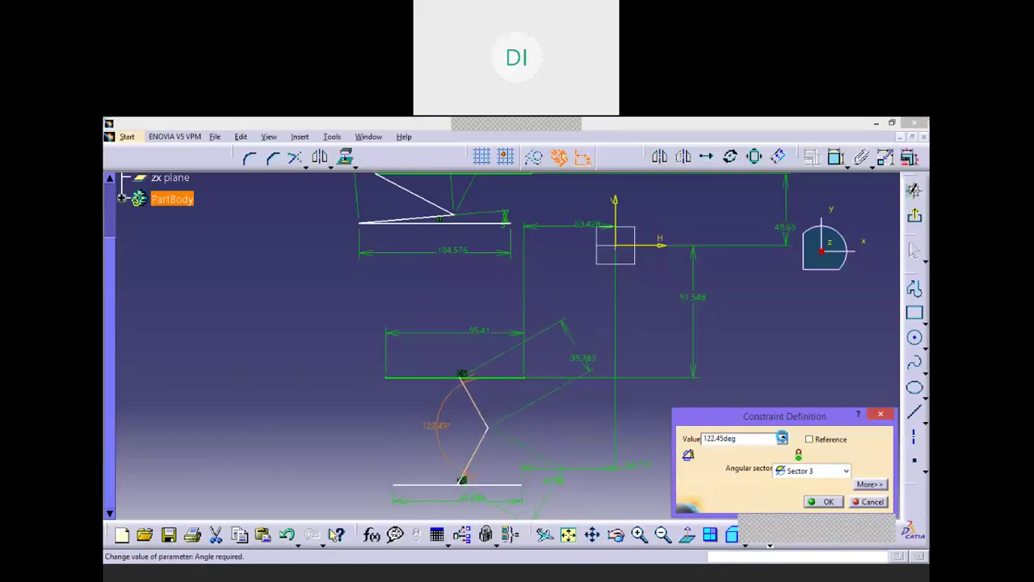
pyautogui.click(782, 442)
pyautogui.click(782, 442)
pyautogui.click(782, 442)
pyautogui.click(781, 442)
pyautogui.moveTo(781, 442); pyautogui.dragTo(783, 438)
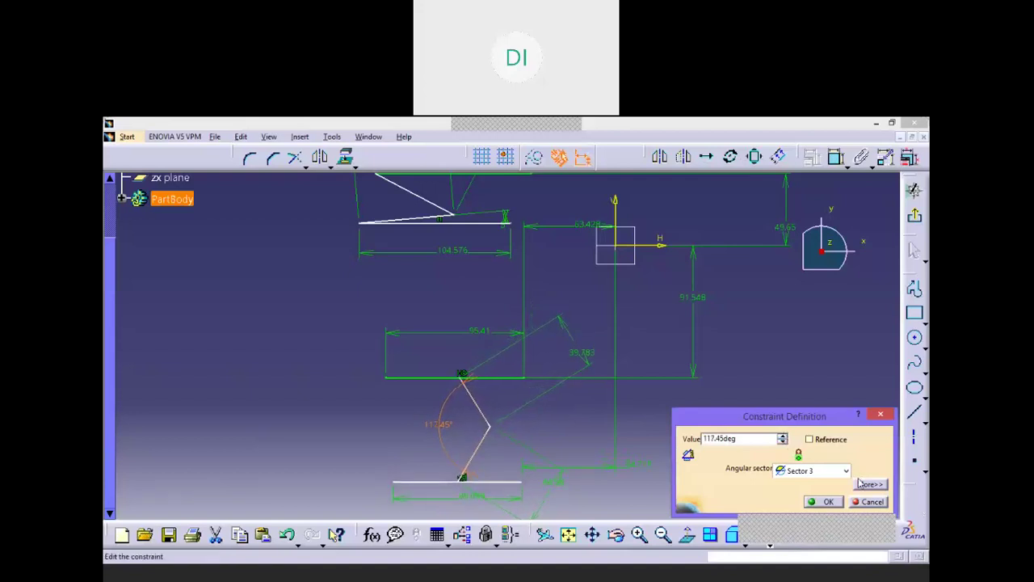
pyautogui.click(828, 502)
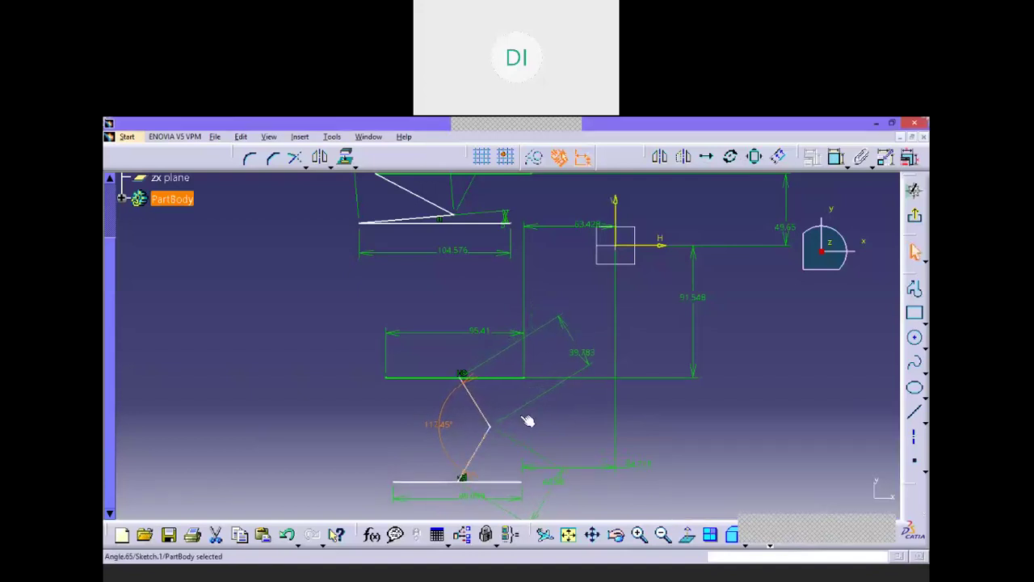
pyautogui.click(291, 416)
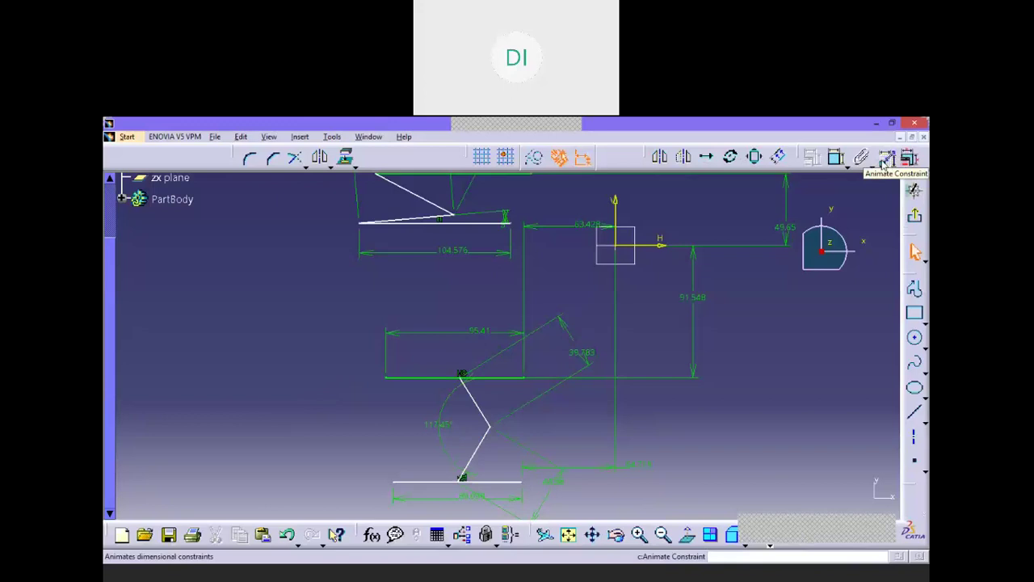
# Animate the link angle constraint from 45deg to 180deg over 300 steps and run it.
pyautogui.click(885, 161)
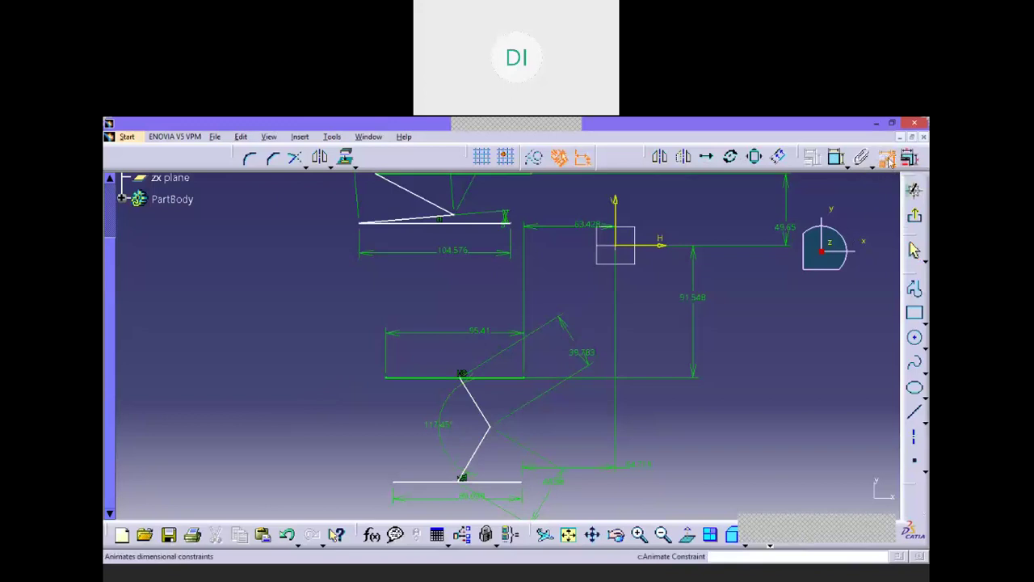
pyautogui.click(447, 424)
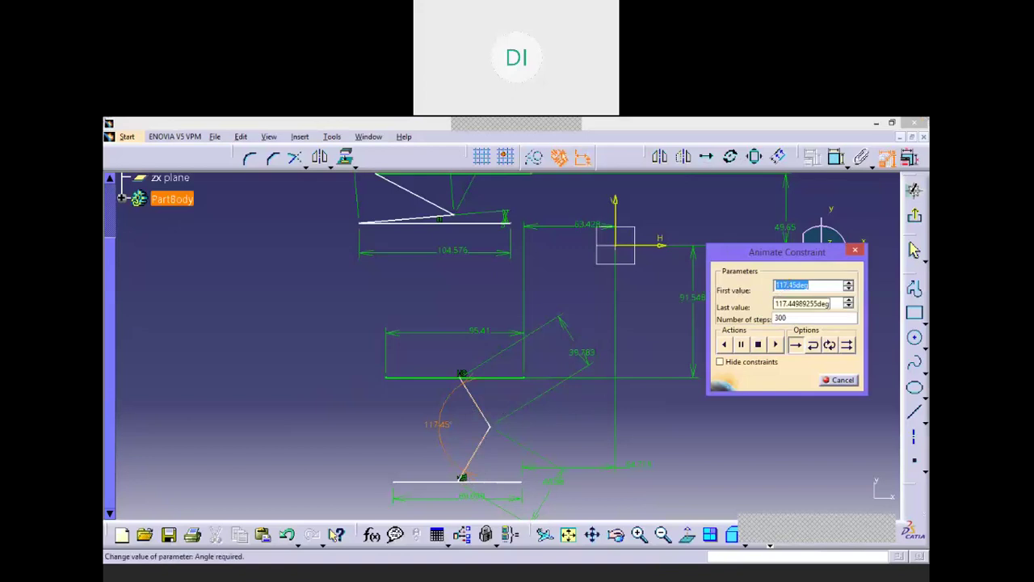
pyautogui.write('4')
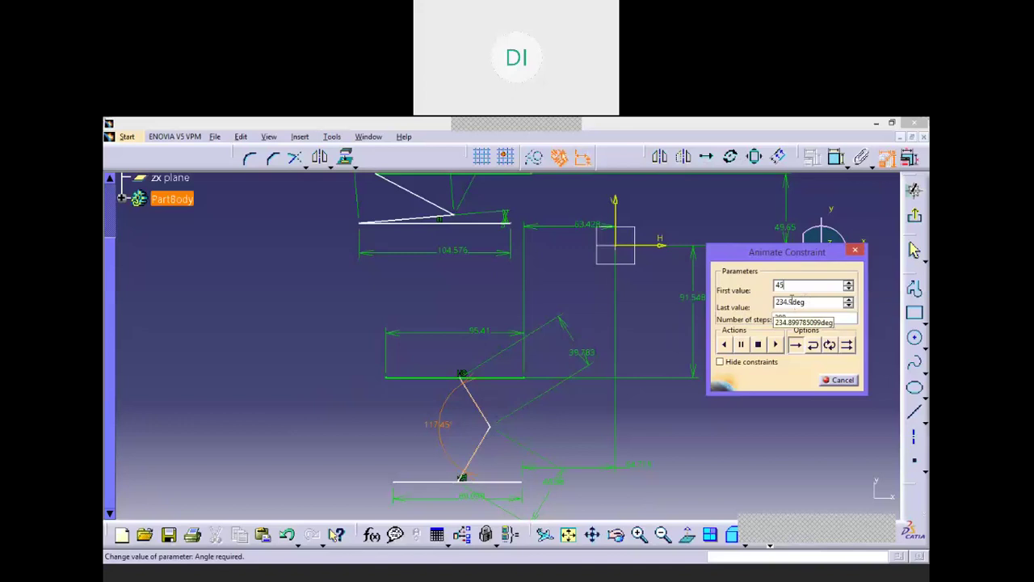
pyautogui.doubleClick(793, 302)
pyautogui.write('180')
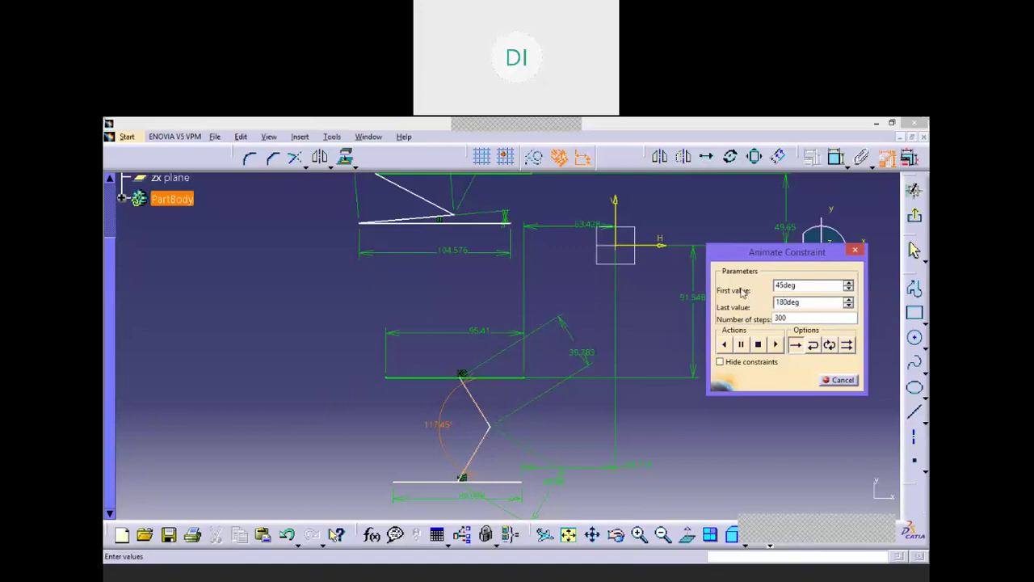
pyautogui.click(775, 344)
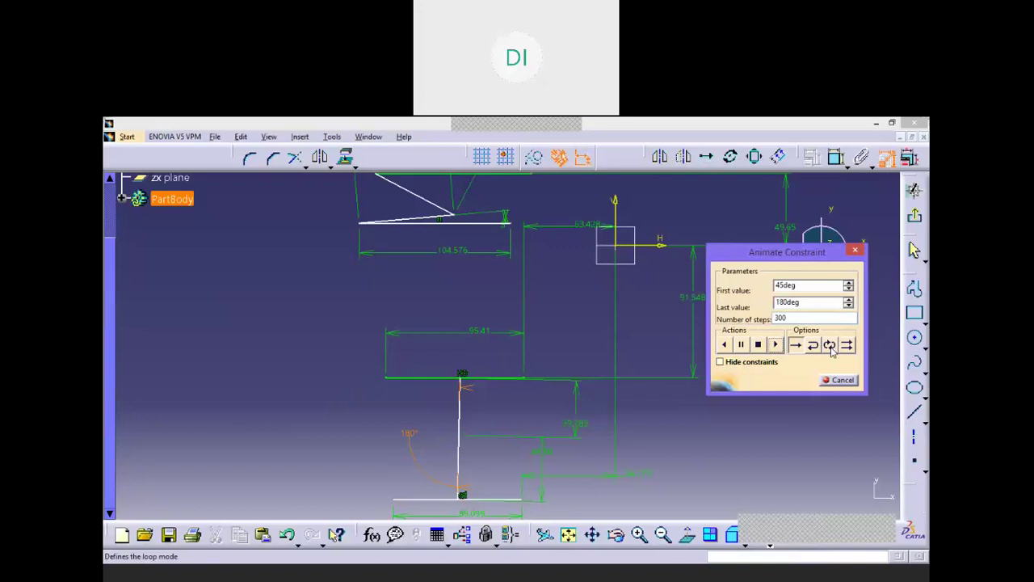
# Replay the 45deg–180deg angle animation and pan to center the moving linkage.
pyautogui.click(777, 344)
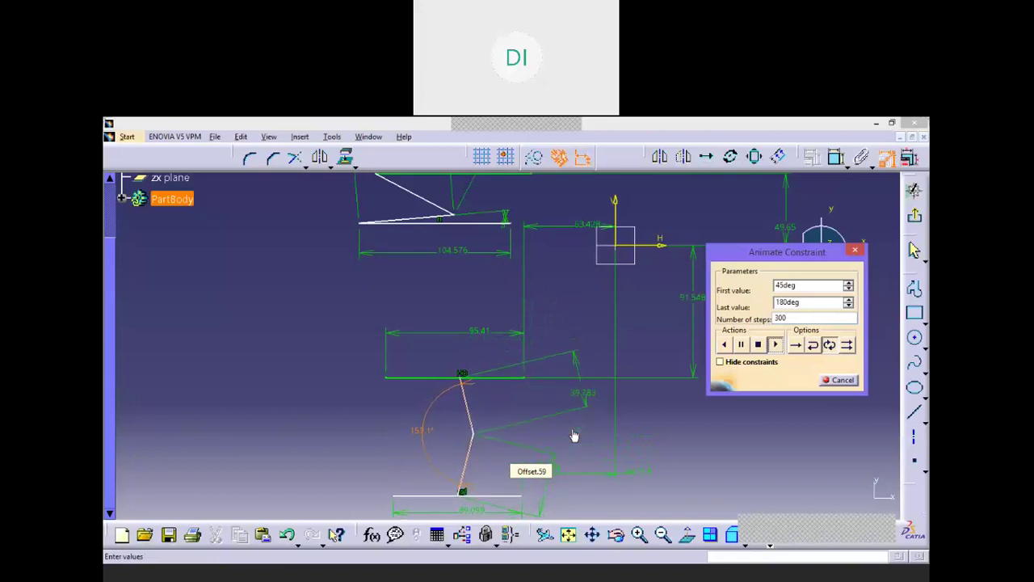
pyautogui.moveTo(574, 436); pyautogui.dragTo(570, 354, button='middle')
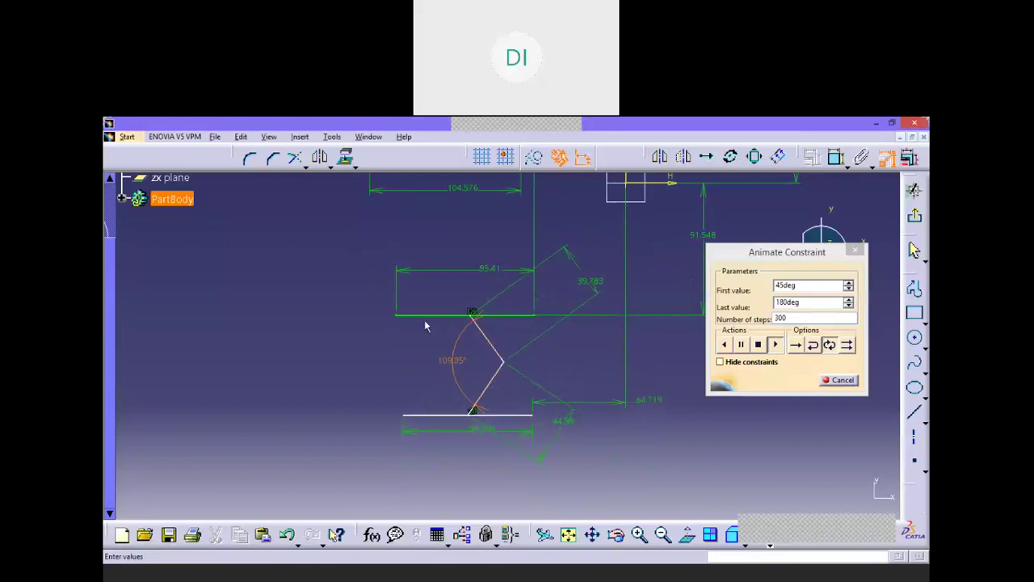